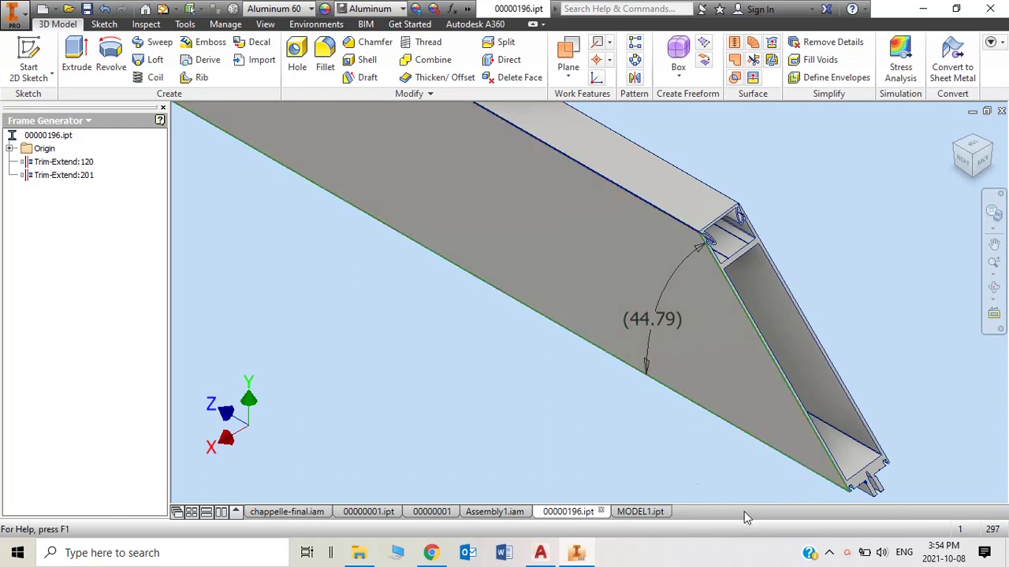
Look through the open frame assembly, frame member part, drawing and Assembly1.iam, ending on the MODEL1.ipt skeleton part
{"action": "left_click", "coordinate": [297, 512]}
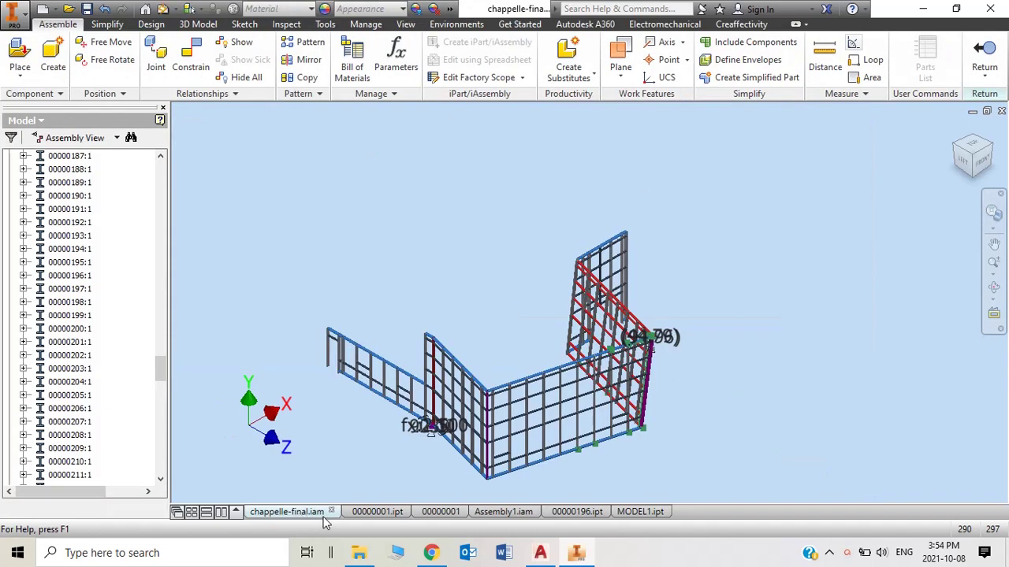
{"action": "left_click", "coordinate": [371, 513]}
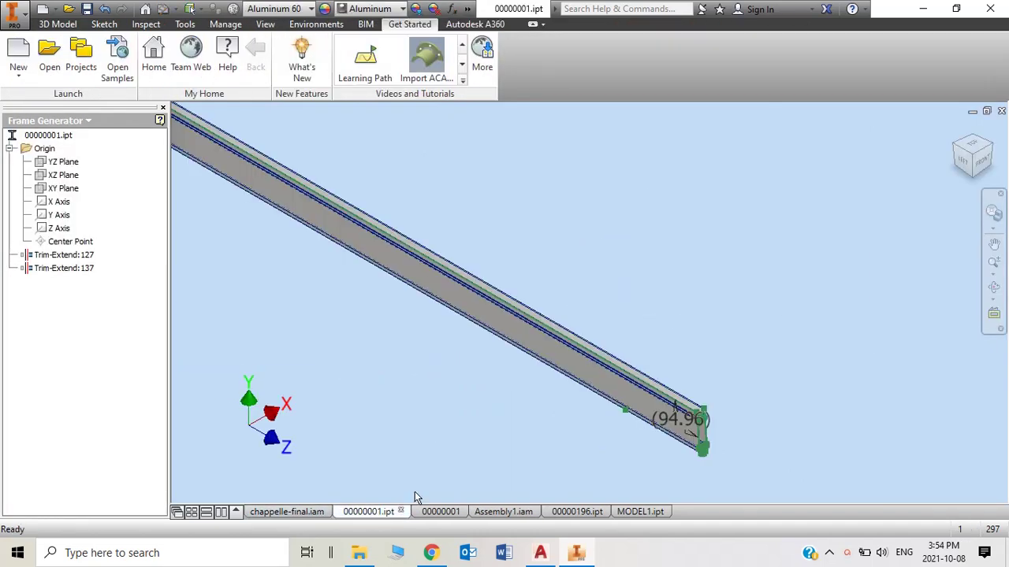
{"action": "left_click", "coordinate": [436, 512]}
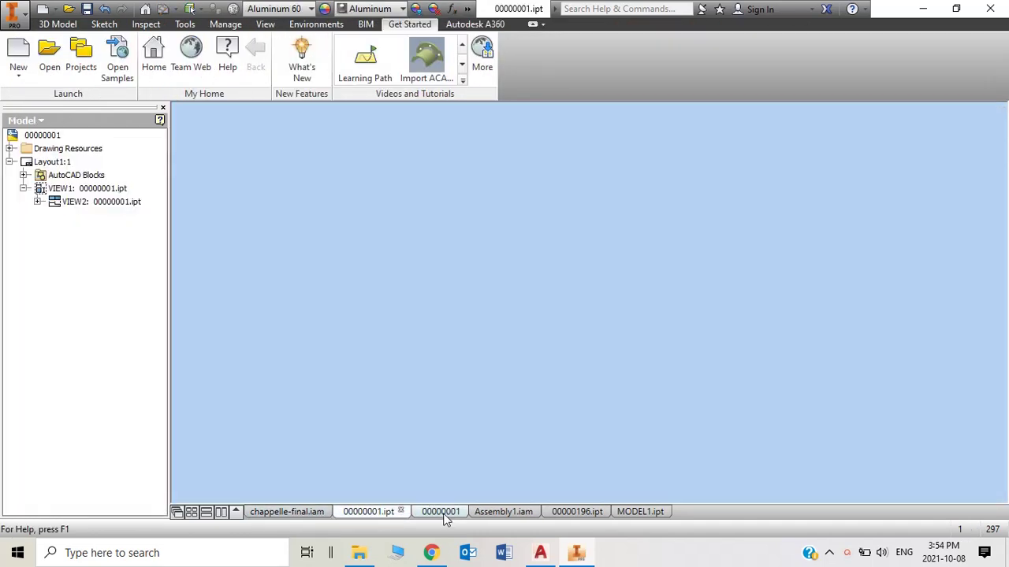
{"action": "left_click", "coordinate": [509, 512]}
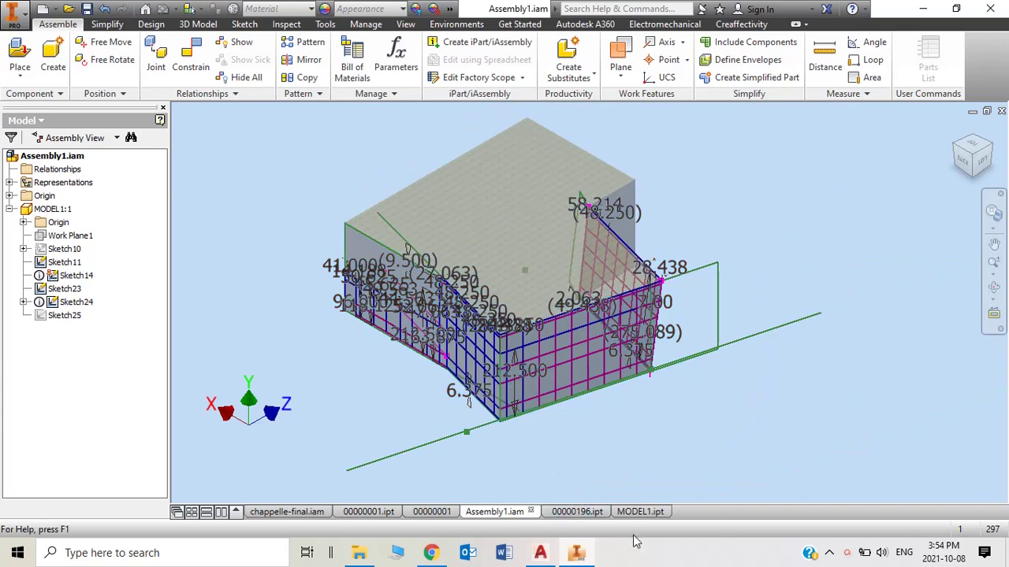
{"action": "left_click", "coordinate": [639, 513]}
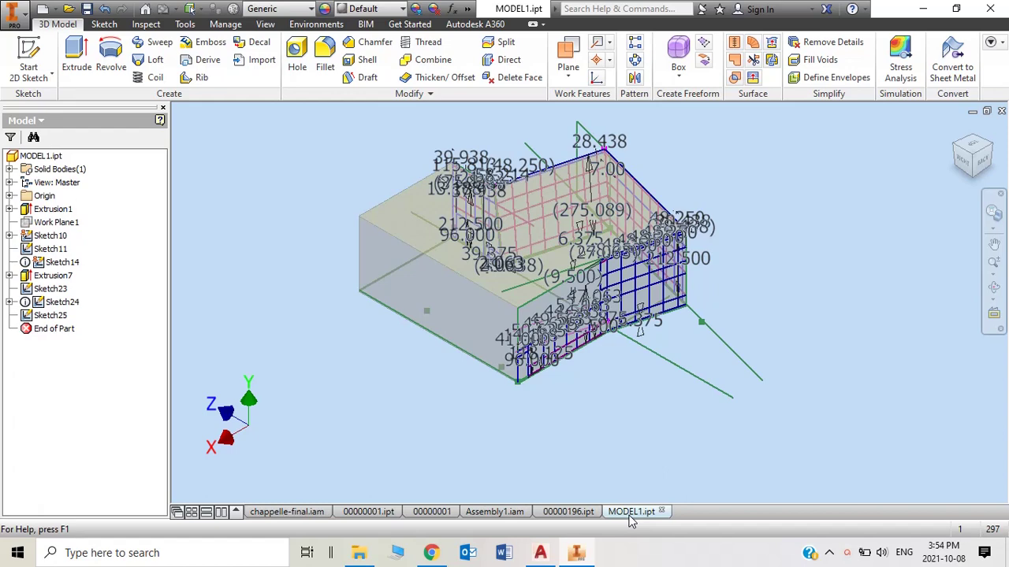
{"action": "scroll", "coordinate": [670, 353], "scroll_direction": "up", "scroll_amount": 2}
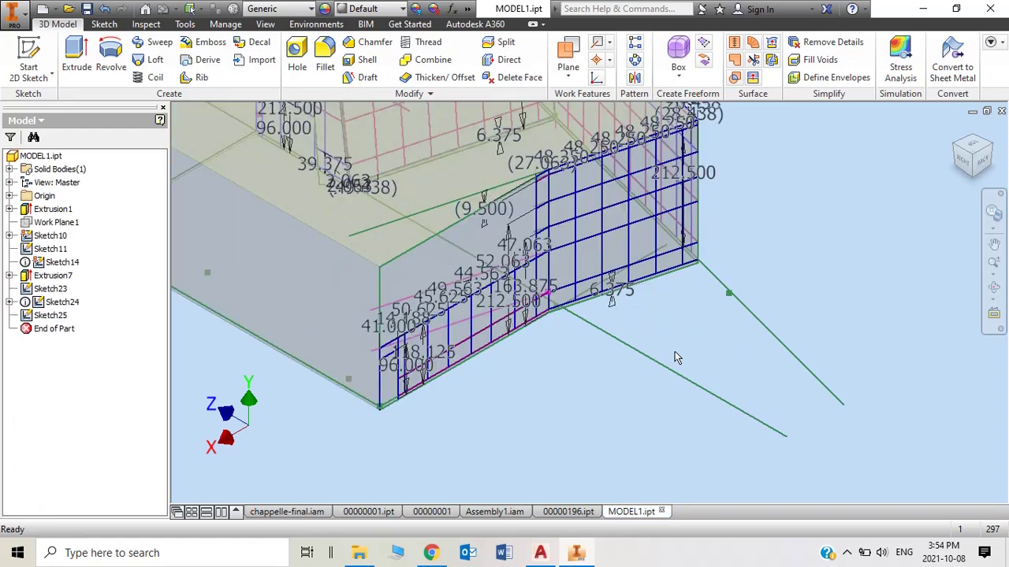
Switch to AutoCAD and examine the blue glazed wall outline around the Learning Commons in the Edm-119 floor plan
{"action": "left_click", "coordinate": [540, 554]}
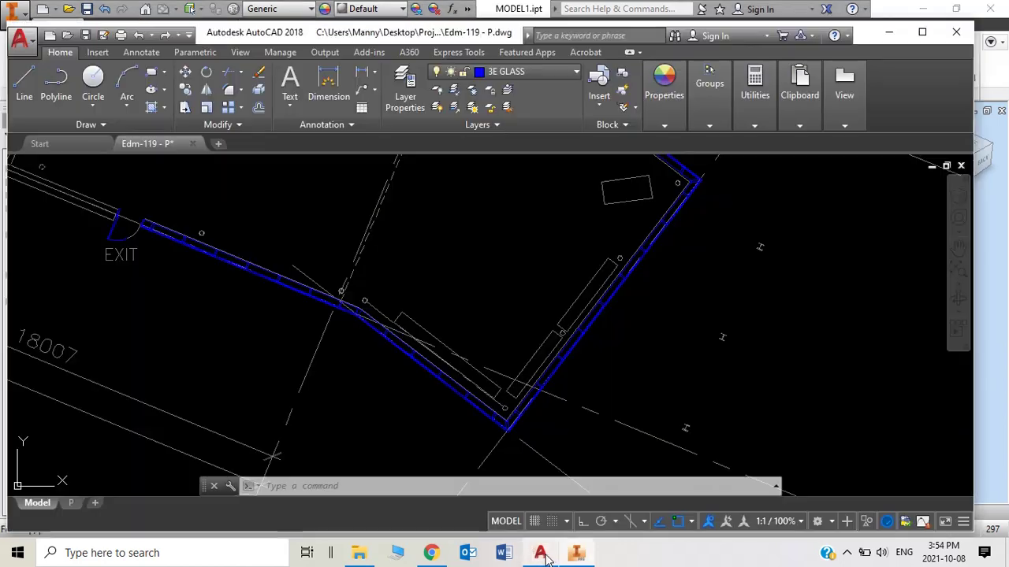
{"action": "scroll", "coordinate": [518, 323], "scroll_direction": "down", "scroll_amount": 4}
{"action": "scroll", "coordinate": [541, 342], "scroll_direction": "up", "scroll_amount": 4}
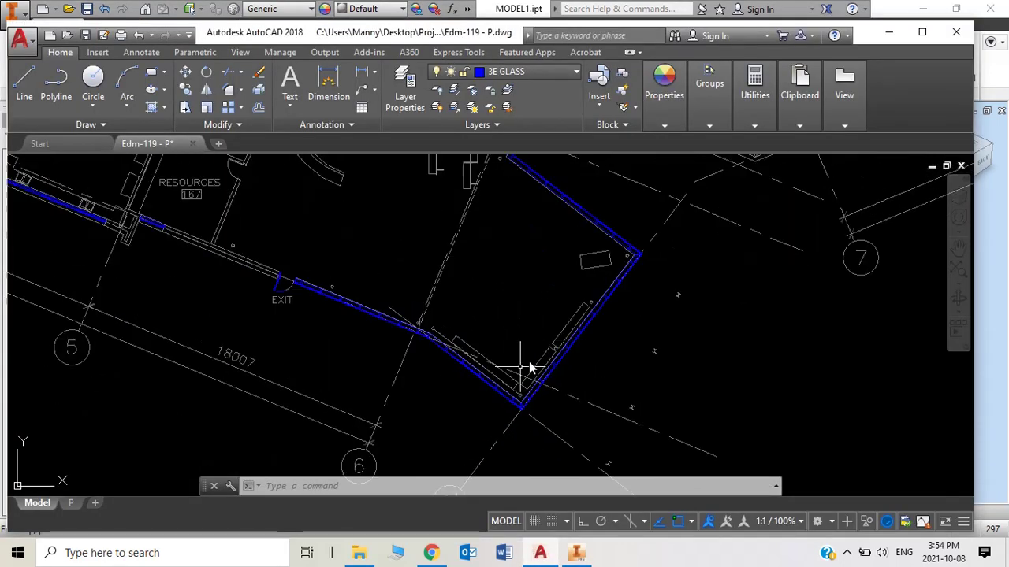
{"action": "scroll", "coordinate": [488, 394], "scroll_direction": "down", "scroll_amount": 3}
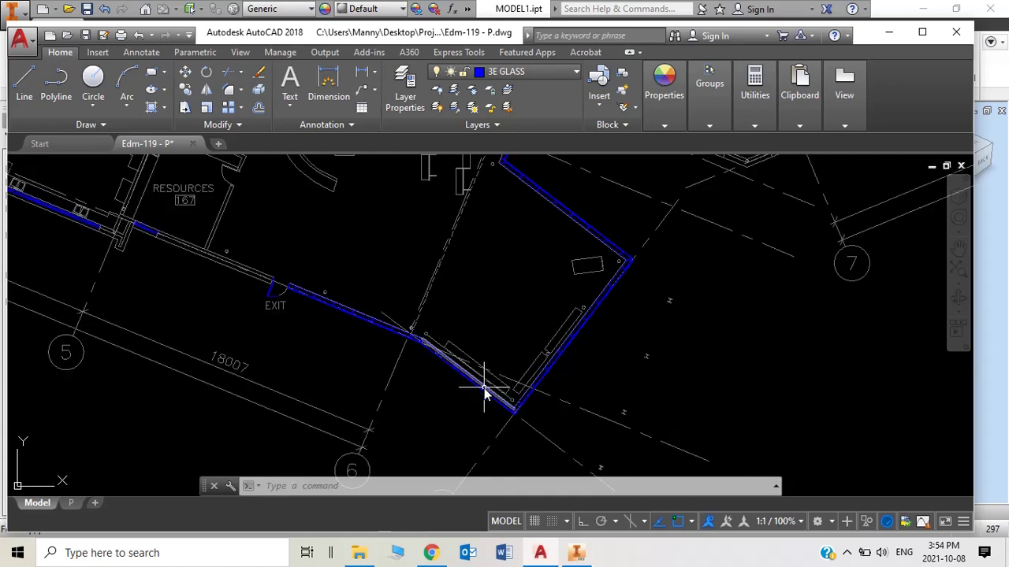
{"action": "scroll", "coordinate": [552, 316], "scroll_direction": "up", "scroll_amount": 2}
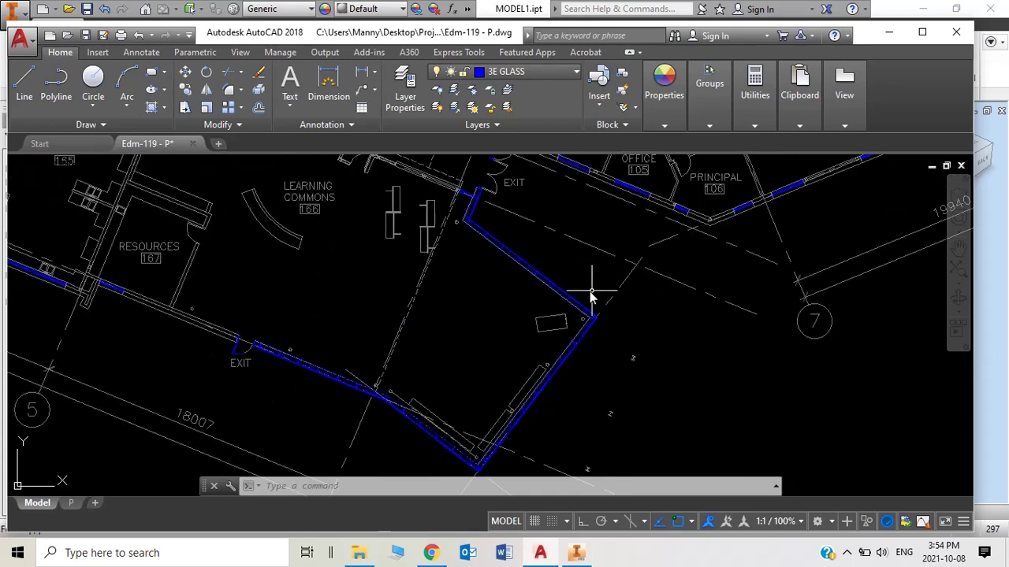
{"action": "scroll", "coordinate": [559, 285], "scroll_direction": "down", "scroll_amount": 2}
{"action": "scroll", "coordinate": [559, 286], "scroll_direction": "up", "scroll_amount": 1}
{"action": "scroll", "coordinate": [552, 268], "scroll_direction": "up", "scroll_amount": 1}
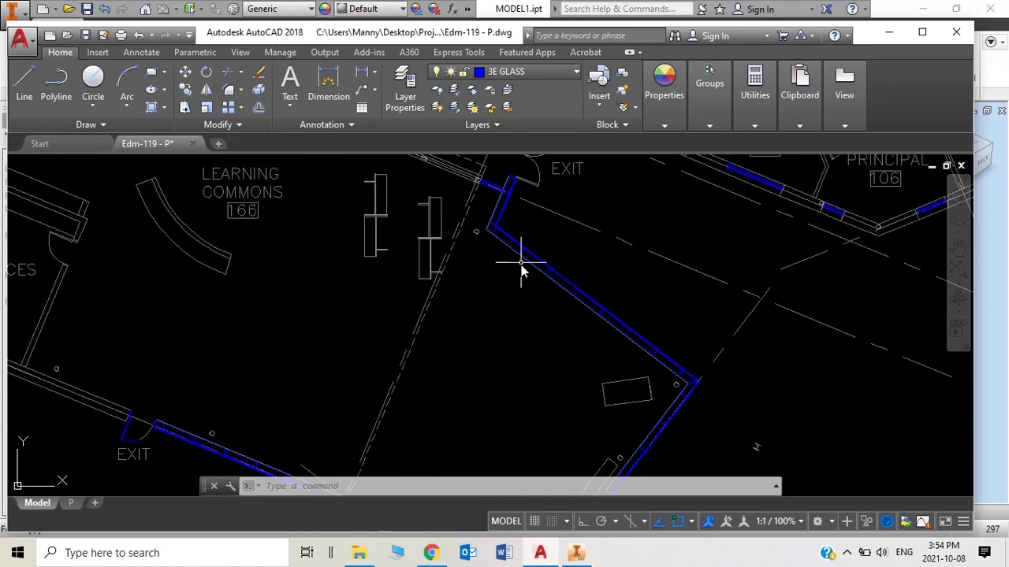
{"action": "scroll", "coordinate": [560, 265], "scroll_direction": "down", "scroll_amount": 1}
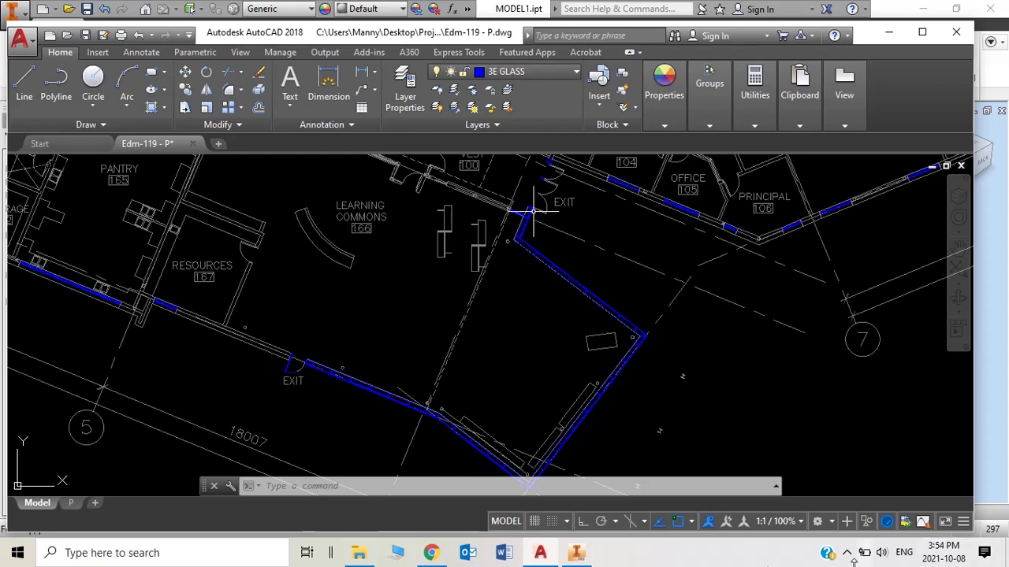
Switch back to Inventor and view the MODEL1.ipt skeleton from the opposite corner, where the back and left faces meet
{"action": "left_click", "coordinate": [576, 553]}
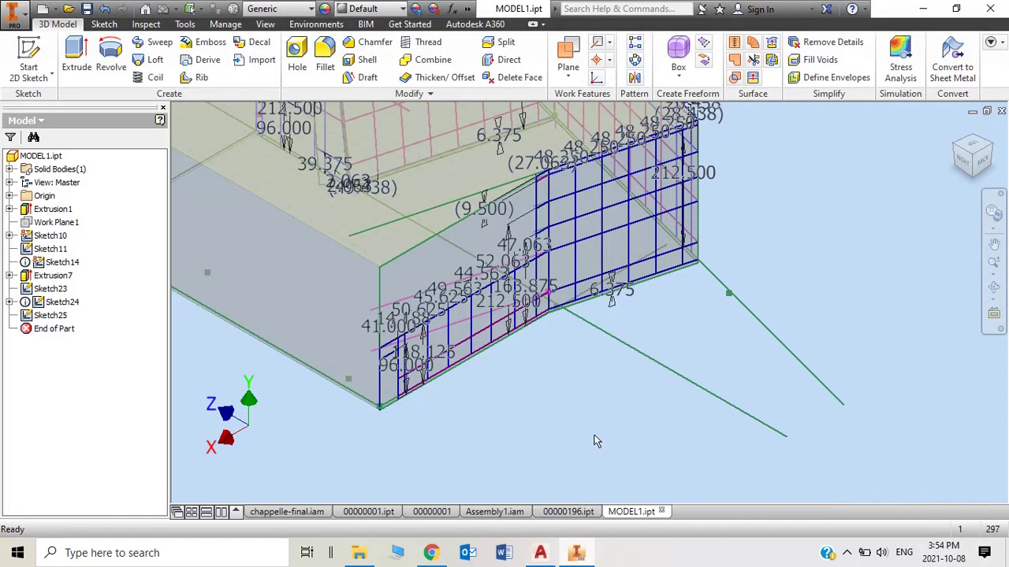
{"action": "scroll", "coordinate": [602, 416], "scroll_direction": "up", "scroll_amount": 2}
{"action": "scroll", "coordinate": [607, 418], "scroll_direction": "down", "scroll_amount": 5}
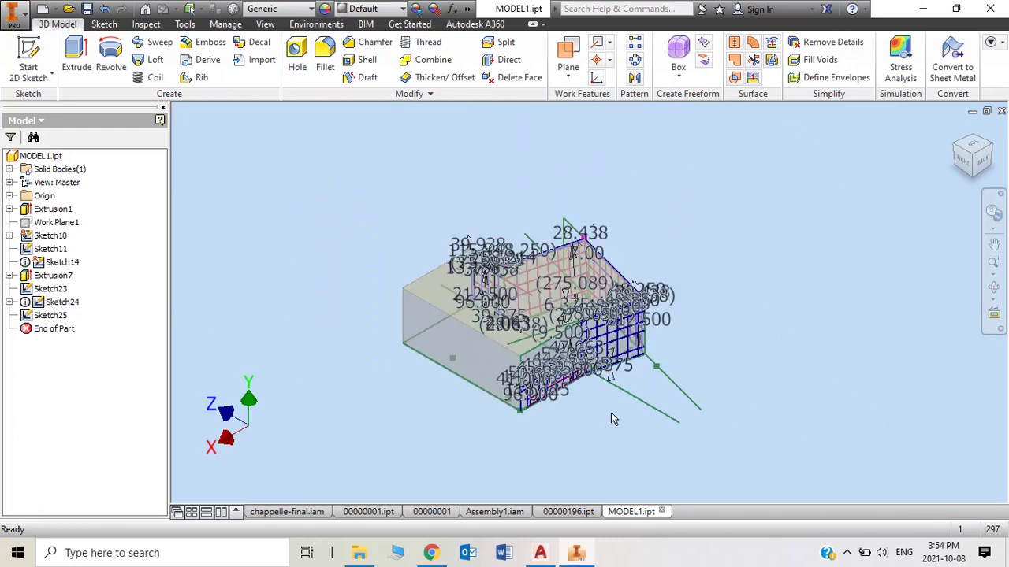
{"action": "scroll", "coordinate": [519, 361], "scroll_direction": "up", "scroll_amount": 2}
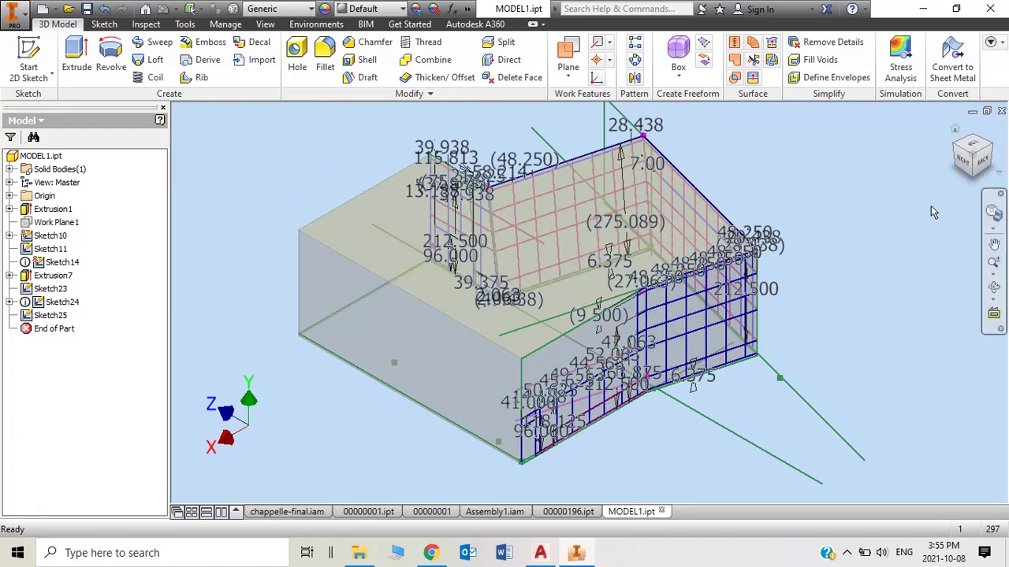
{"action": "left_click", "coordinate": [991, 169]}
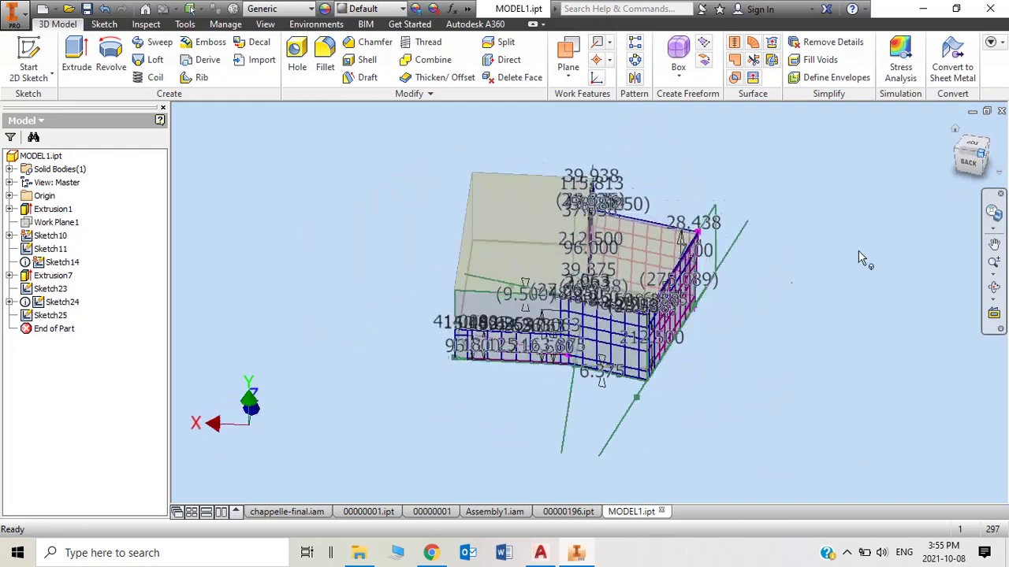
{"action": "scroll", "coordinate": [618, 341], "scroll_direction": "up", "scroll_amount": 5}
{"action": "scroll", "coordinate": [666, 268], "scroll_direction": "down", "scroll_amount": 4}
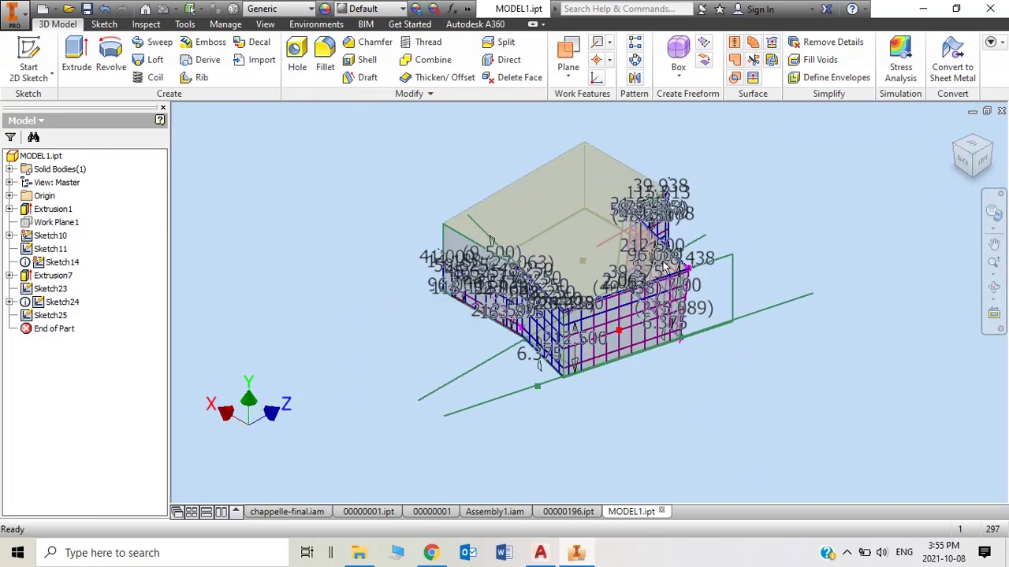
Examine the sketched mullion grids and their dimensions on the skeleton's walls, especially around the sloped end wall
{"action": "scroll", "coordinate": [666, 268], "scroll_direction": "up", "scroll_amount": 5}
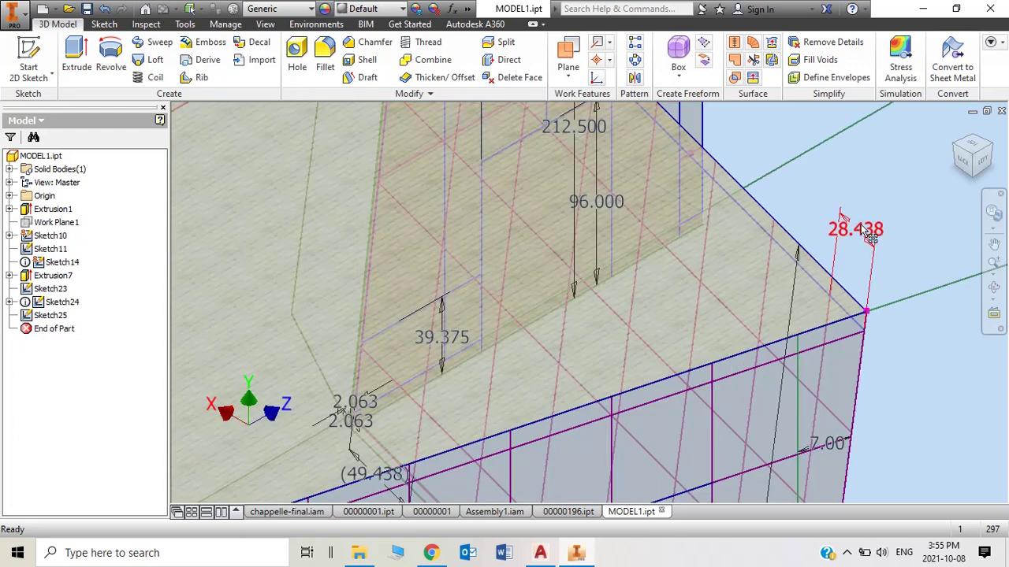
{"action": "scroll", "coordinate": [818, 213], "scroll_direction": "down", "scroll_amount": 2}
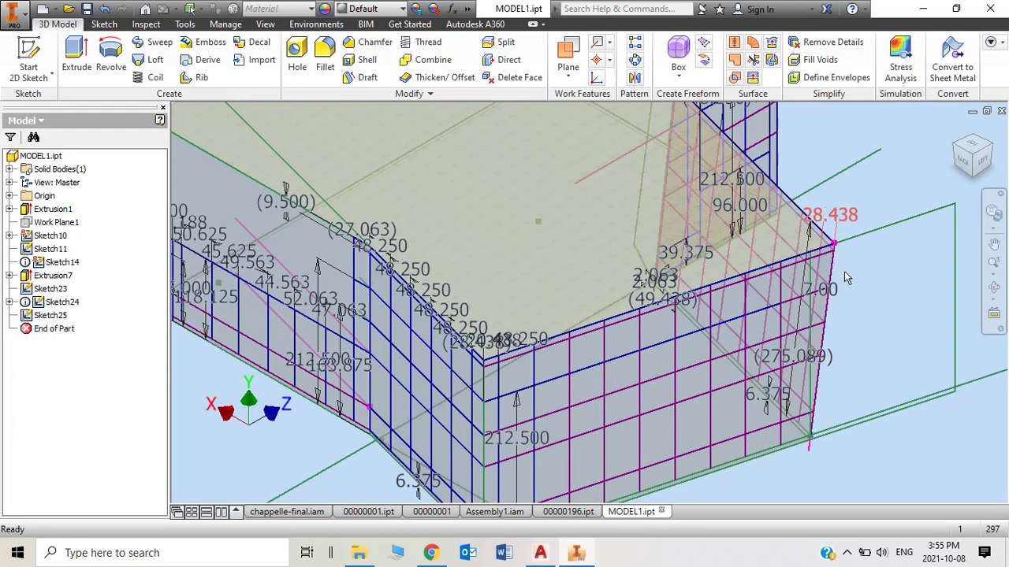
{"action": "left_click", "coordinate": [704, 323]}
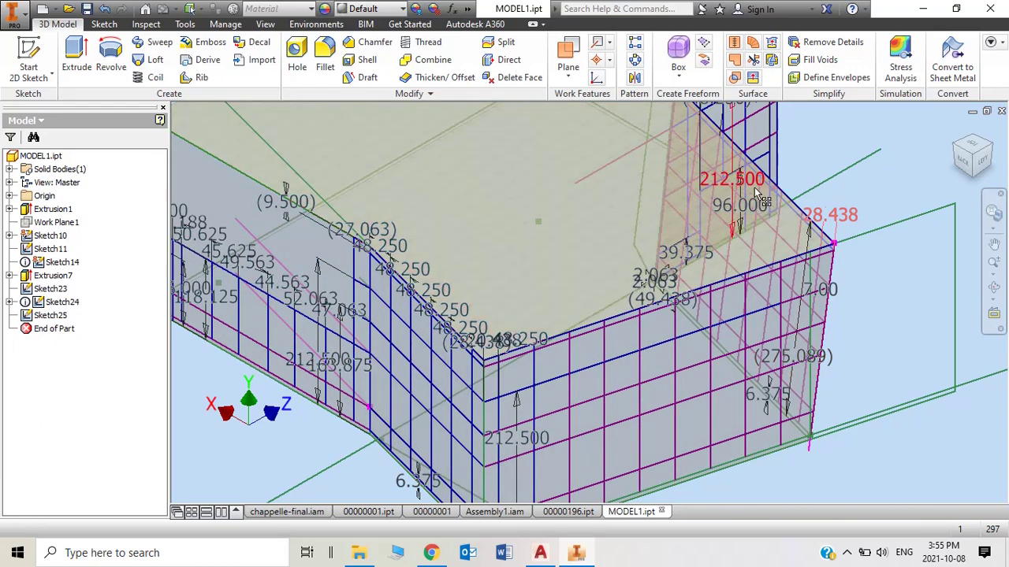
{"action": "scroll", "coordinate": [883, 274], "scroll_direction": "down", "scroll_amount": 3}
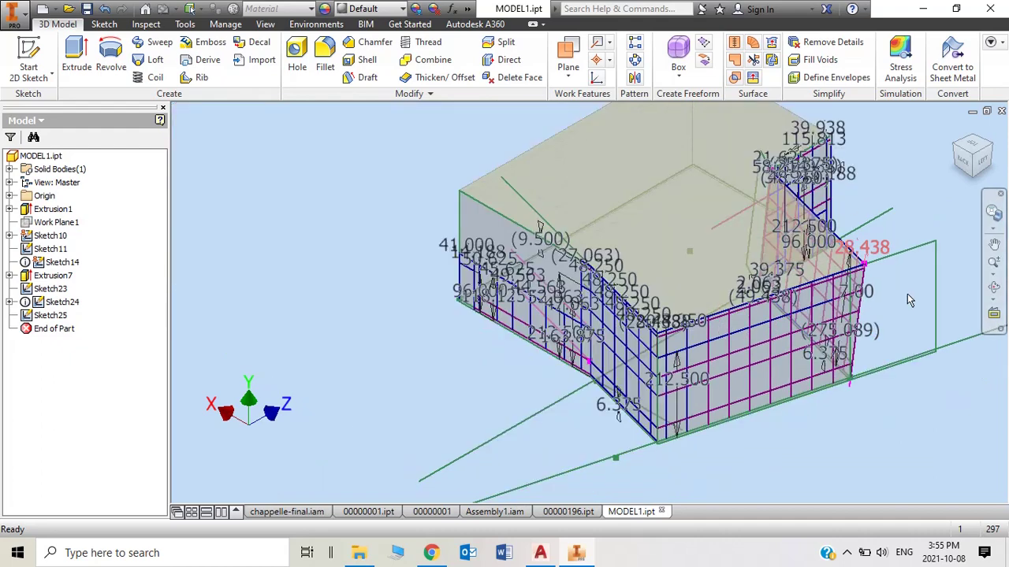
{"action": "scroll", "coordinate": [474, 205], "scroll_direction": "up", "scroll_amount": 2}
{"action": "scroll", "coordinate": [300, 219], "scroll_direction": "down", "scroll_amount": 2}
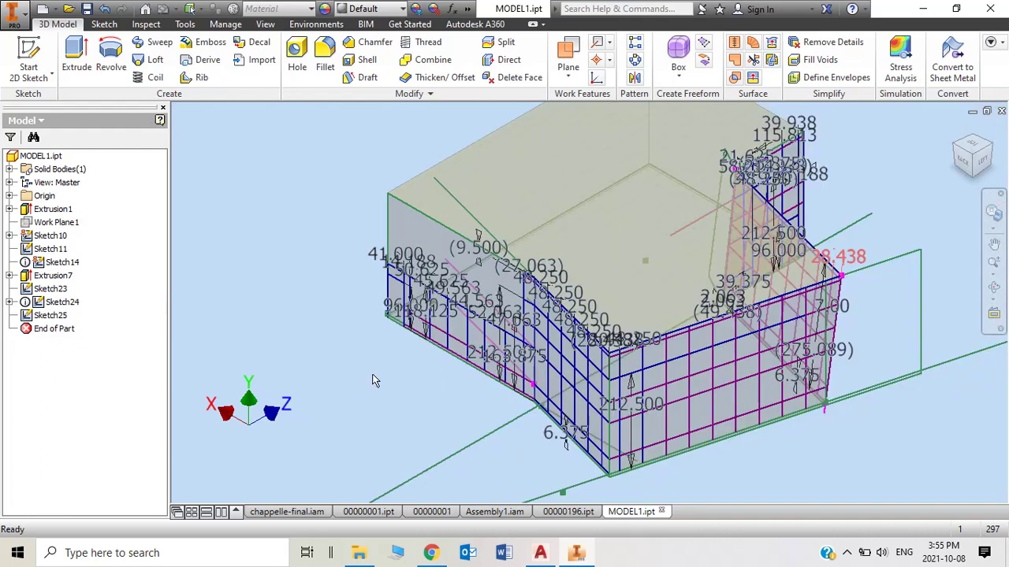
Switch to the Assembly1.iam assembly containing the skeleton part
{"action": "left_click", "coordinate": [493, 512]}
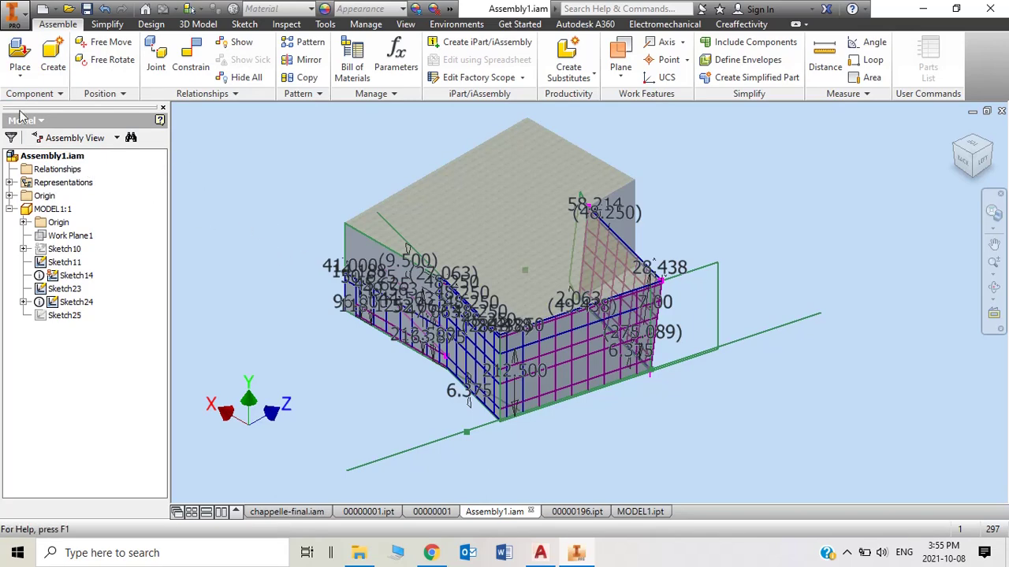
{"action": "left_click", "coordinate": [20, 74]}
{"action": "left_click", "coordinate": [41, 108]}
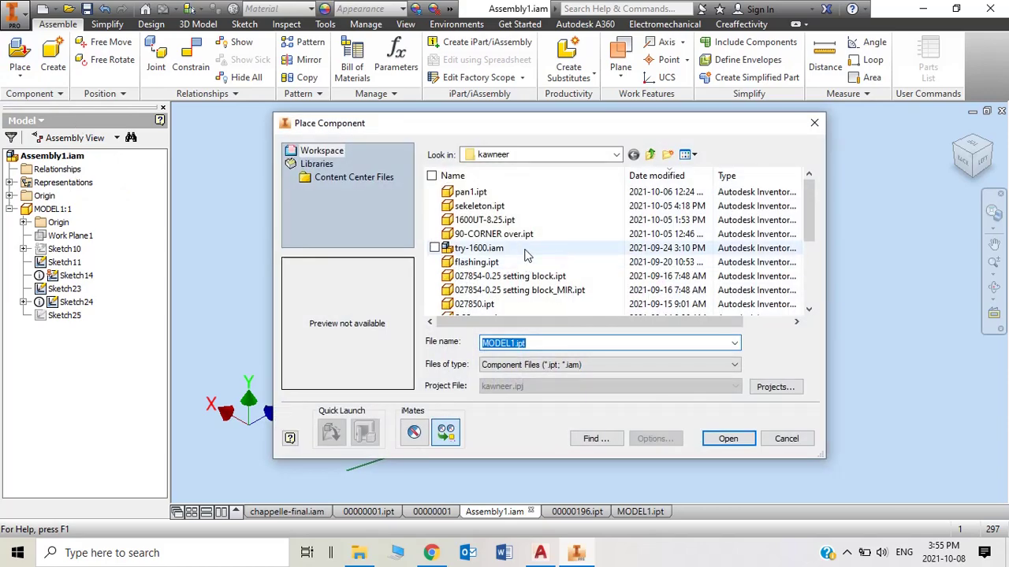
{"action": "left_click", "coordinate": [785, 439]}
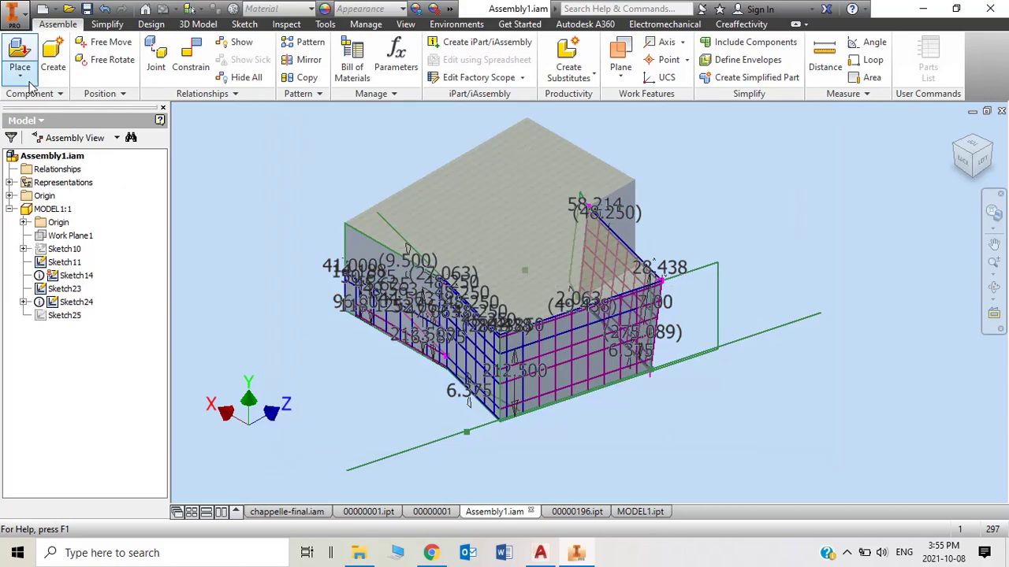
{"action": "scroll", "coordinate": [482, 298], "scroll_direction": "down", "scroll_amount": 3}
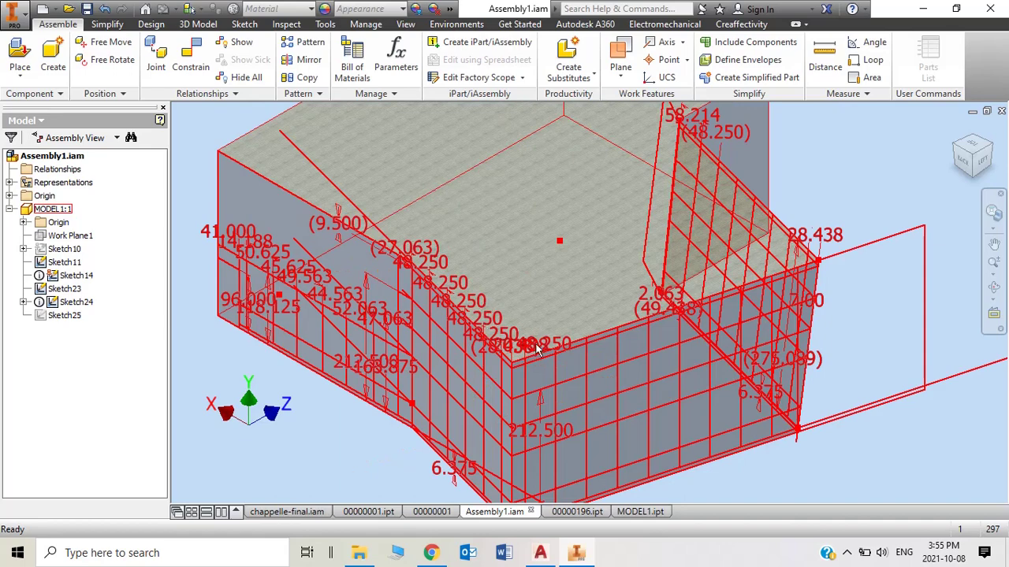
{"action": "scroll", "coordinate": [221, 241], "scroll_direction": "up", "scroll_amount": 2}
{"action": "scroll", "coordinate": [221, 282], "scroll_direction": "down", "scroll_amount": 3}
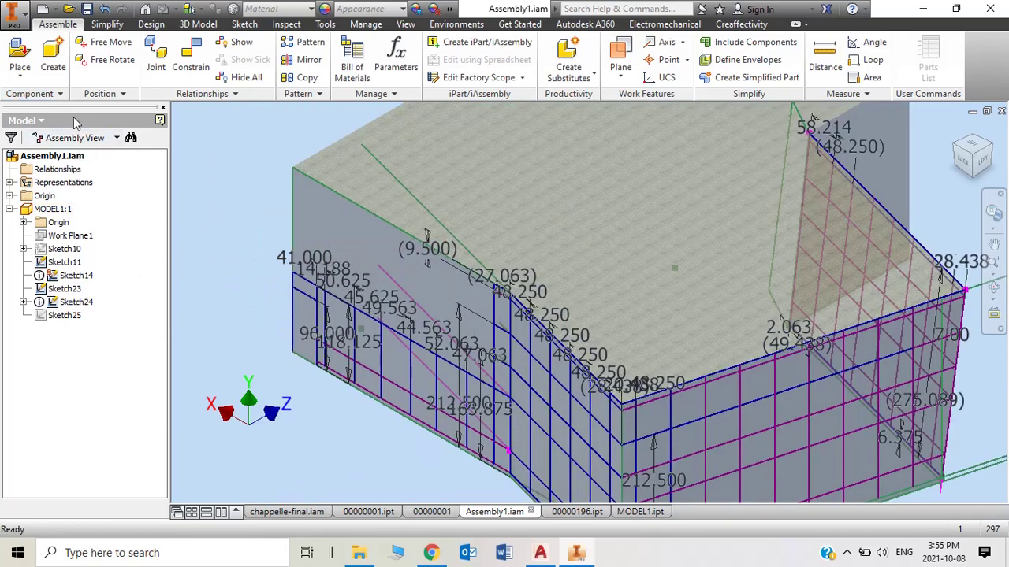
{"action": "left_click", "coordinate": [51, 59]}
{"action": "left_click", "coordinate": [504, 263]}
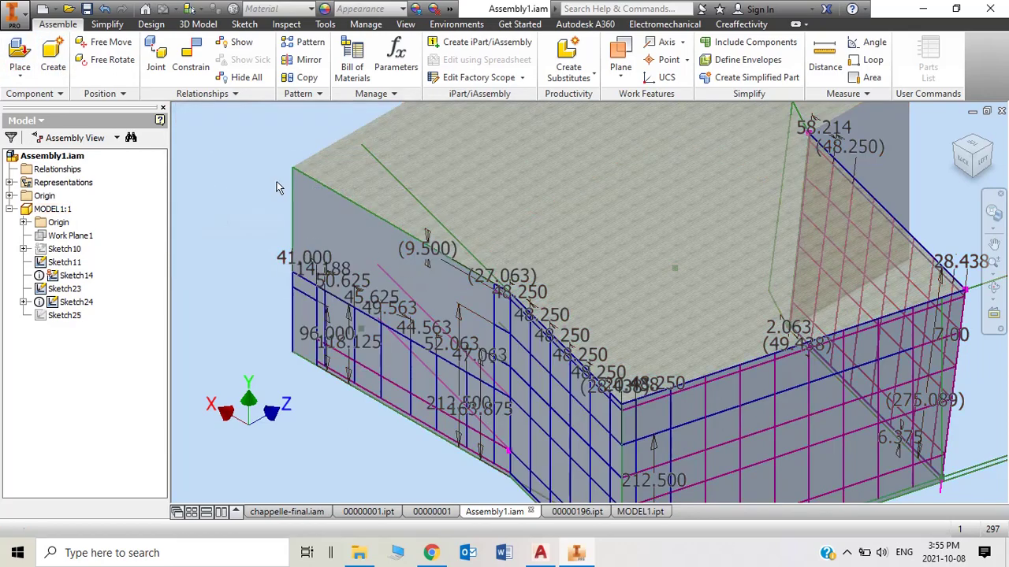
Start Insert Frame with the 1600UT-8.25v family, size 1600UT-8.25-01 x2.5 x8.25, and select the low wall's first two vertical lines
{"action": "left_click", "coordinate": [143, 24]}
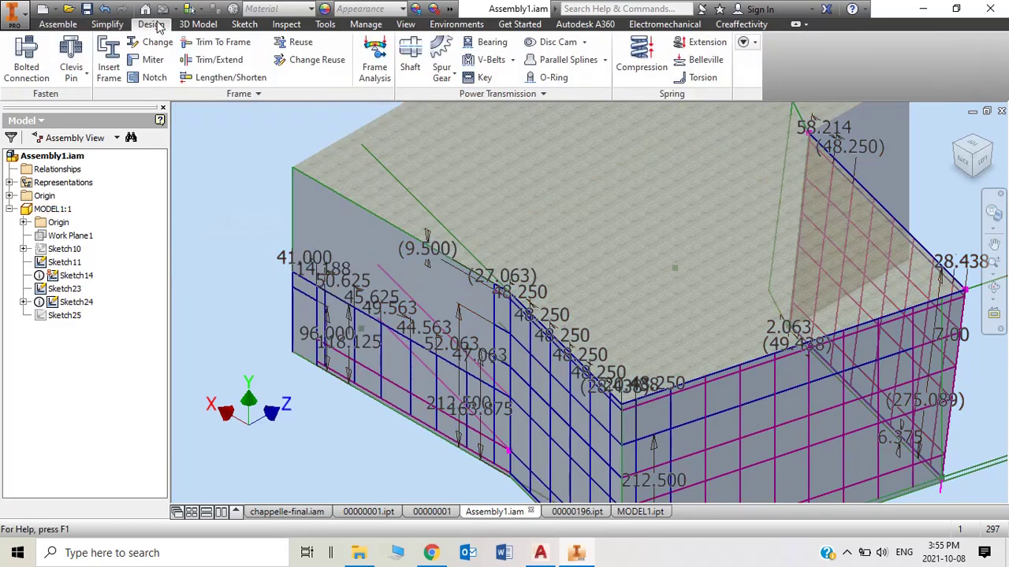
{"action": "left_click", "coordinate": [111, 80]}
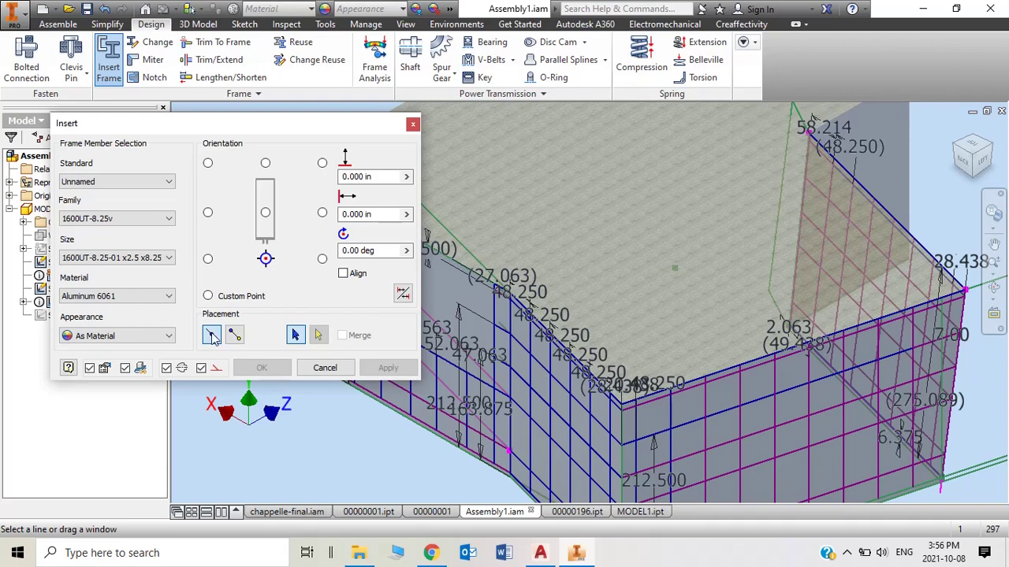
{"action": "scroll", "coordinate": [615, 384], "scroll_direction": "down", "scroll_amount": 4}
{"action": "scroll", "coordinate": [556, 371], "scroll_direction": "up", "scroll_amount": 3}
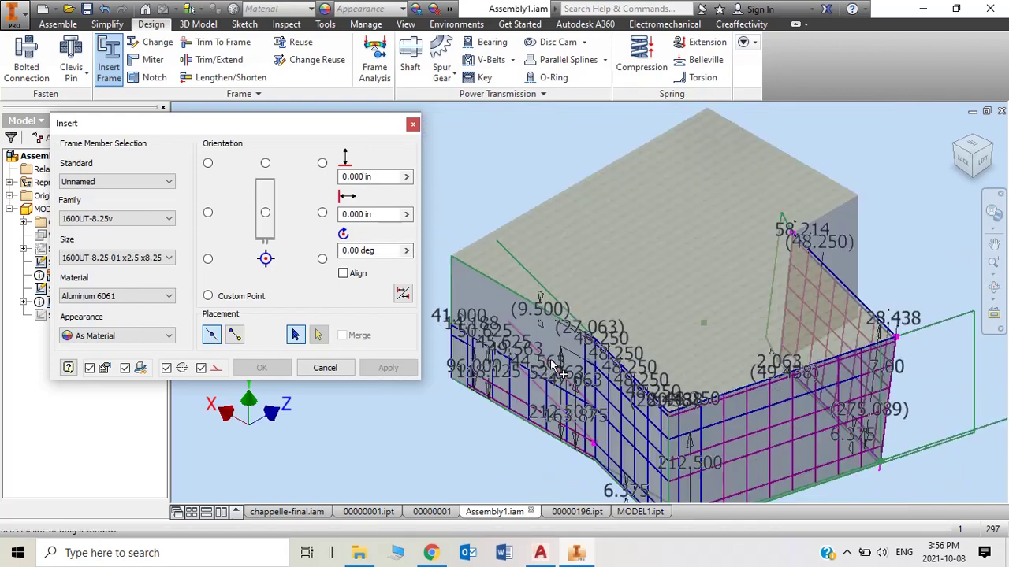
{"action": "scroll", "coordinate": [557, 371], "scroll_direction": "up", "scroll_amount": 5}
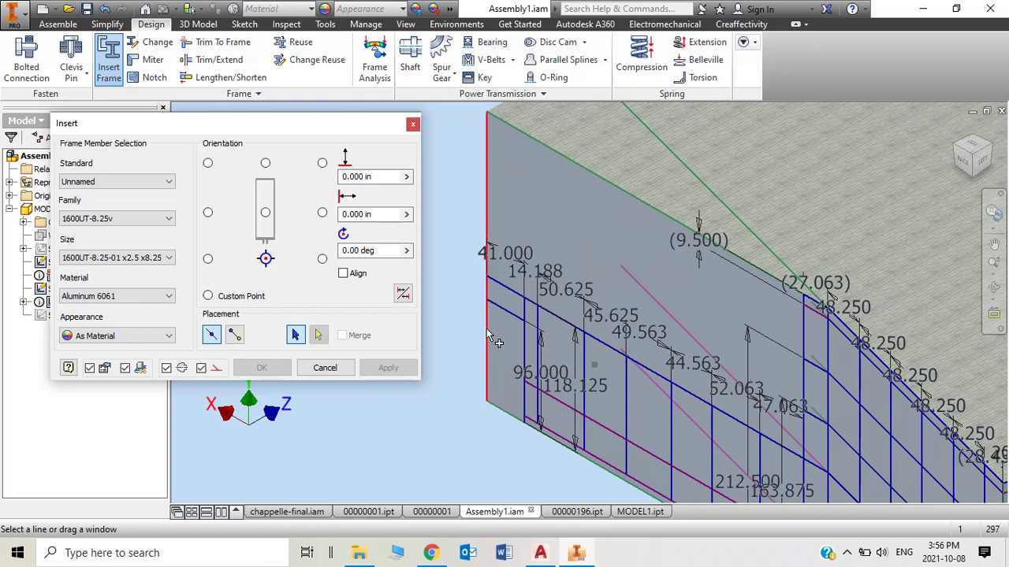
{"action": "scroll", "coordinate": [489, 330], "scroll_direction": "up", "scroll_amount": 2}
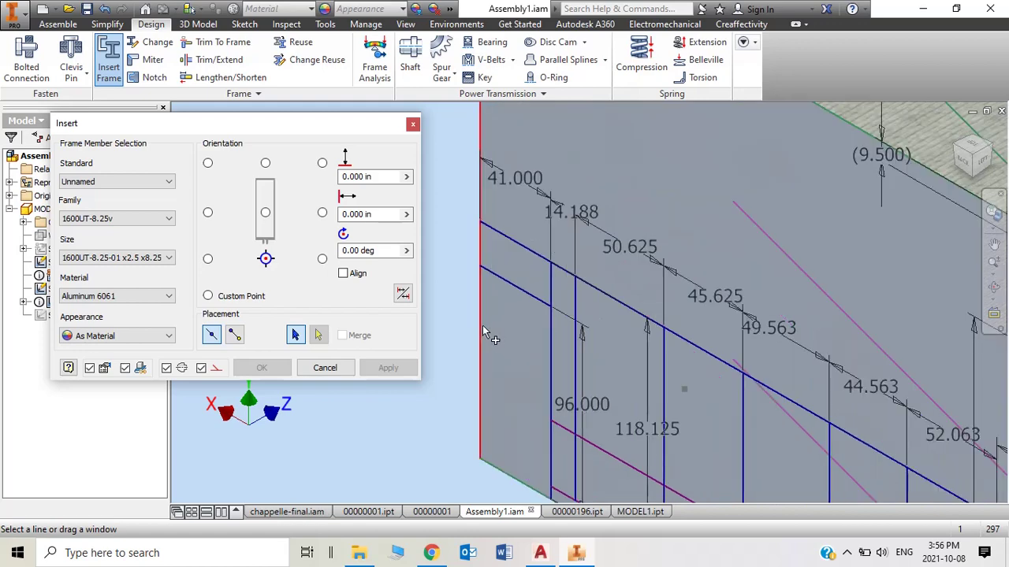
{"action": "left_click", "coordinate": [550, 384]}
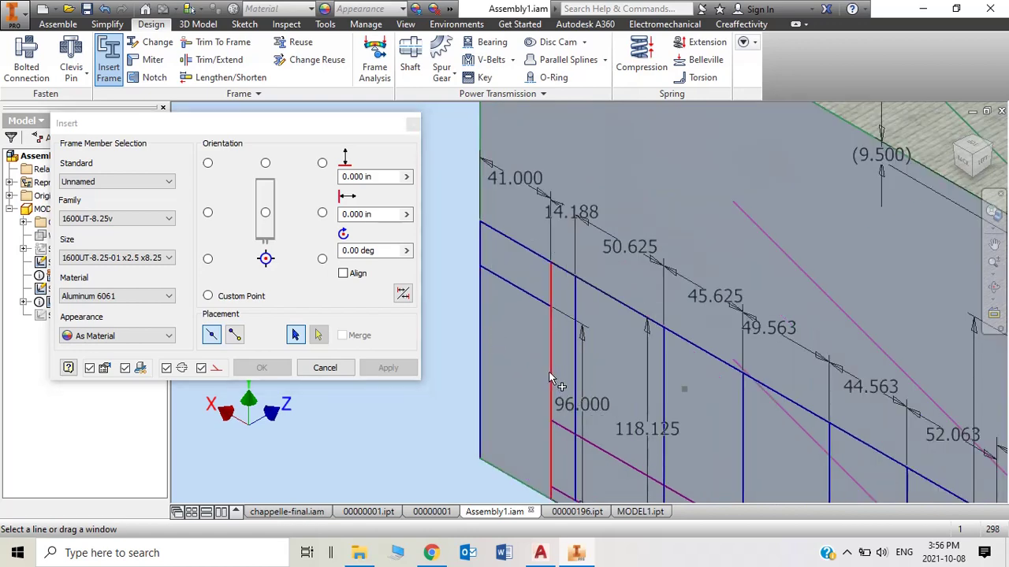
{"action": "left_click", "coordinate": [551, 379]}
{"action": "scroll", "coordinate": [552, 271], "scroll_direction": "up", "scroll_amount": 3}
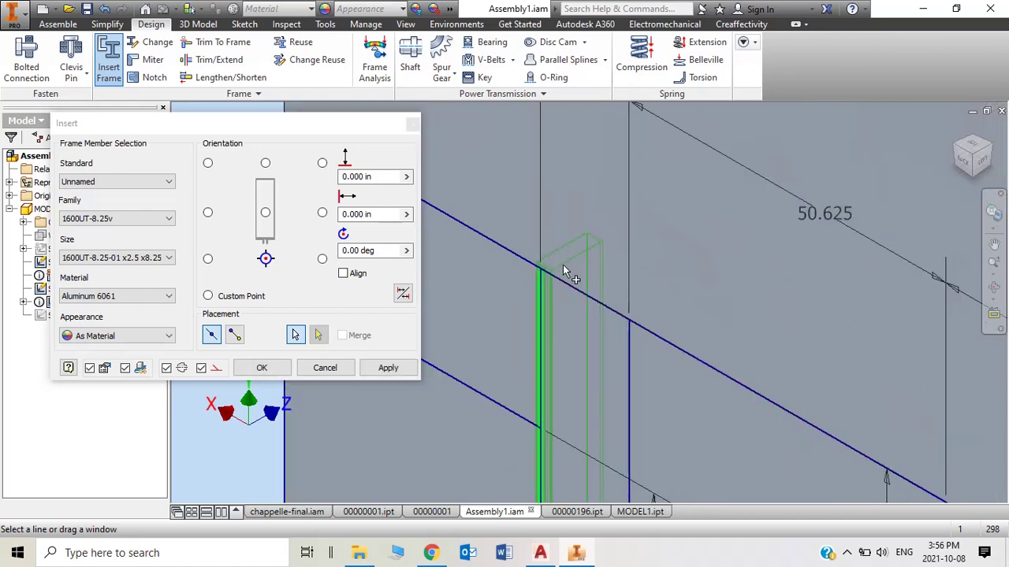
{"action": "scroll", "coordinate": [563, 265], "scroll_direction": "down", "scroll_amount": 2}
{"action": "left_click", "coordinate": [594, 316]}
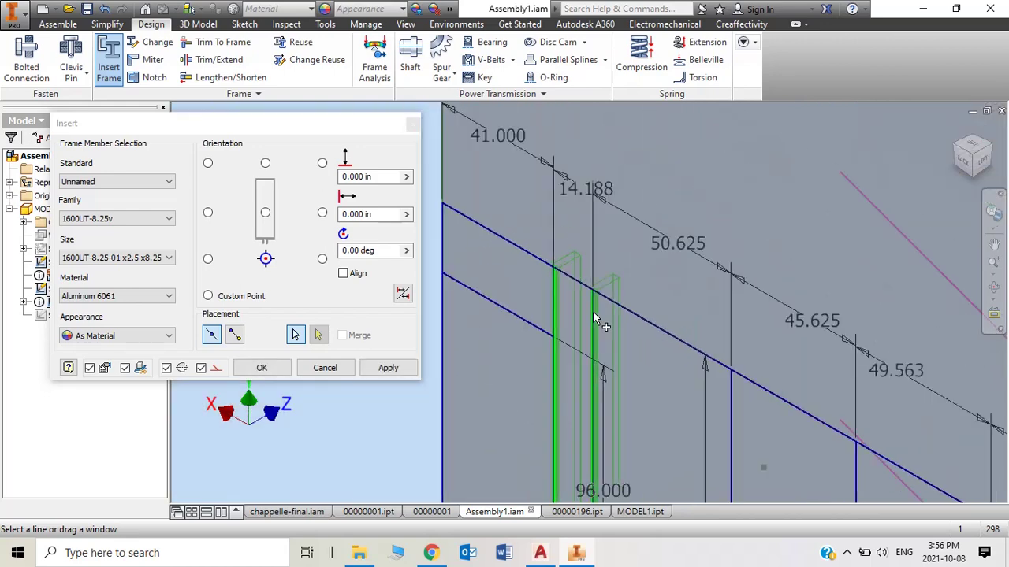
Add the next five vertical lines along the low wall, up to the 52.063 spacing, to the frame member selection
{"action": "scroll", "coordinate": [599, 323], "scroll_direction": "down", "scroll_amount": 2}
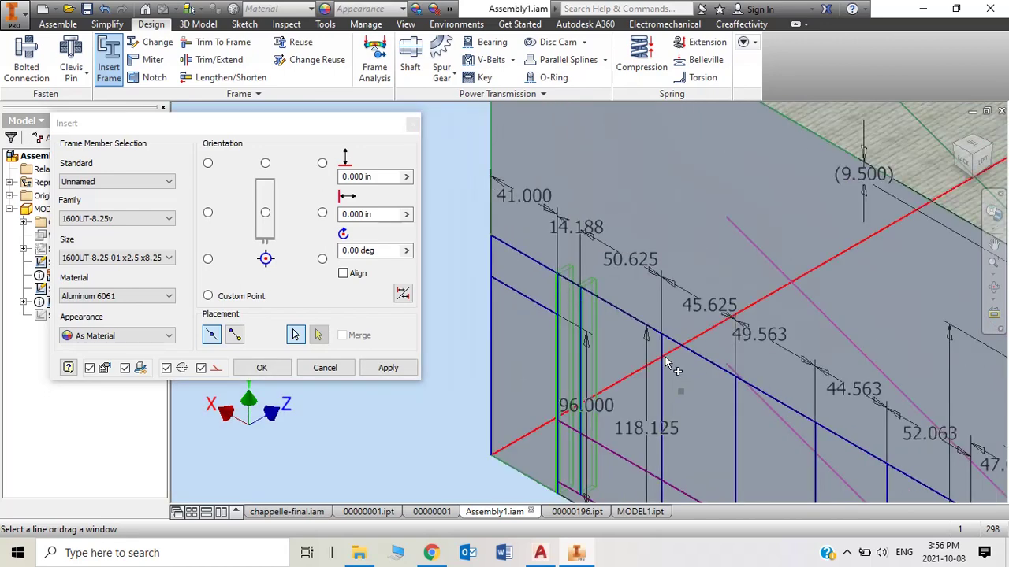
{"action": "left_click", "coordinate": [662, 364]}
{"action": "left_click", "coordinate": [735, 398]}
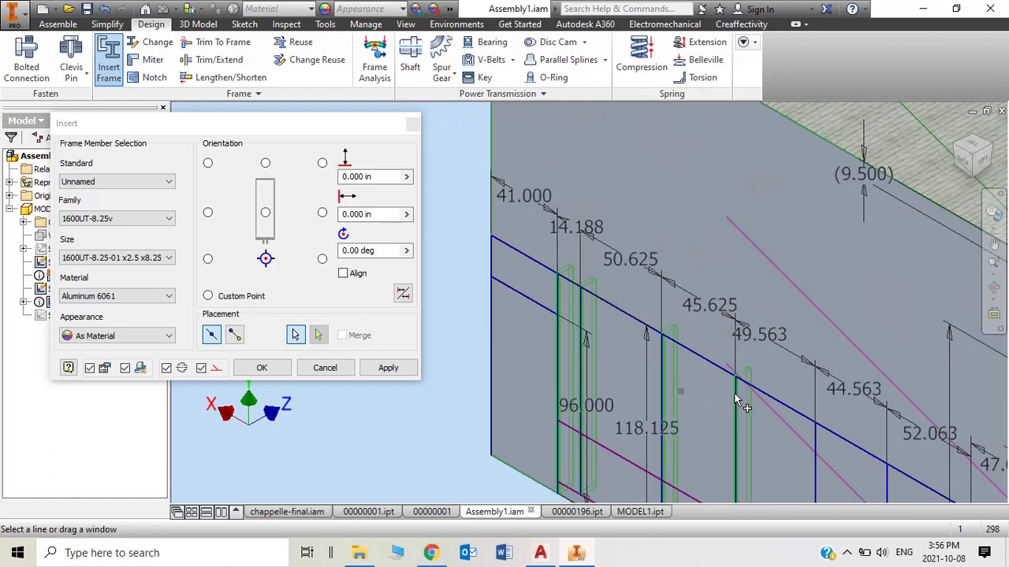
{"action": "scroll", "coordinate": [737, 402], "scroll_direction": "down", "scroll_amount": 5}
{"action": "scroll", "coordinate": [523, 277], "scroll_direction": "up", "scroll_amount": 5}
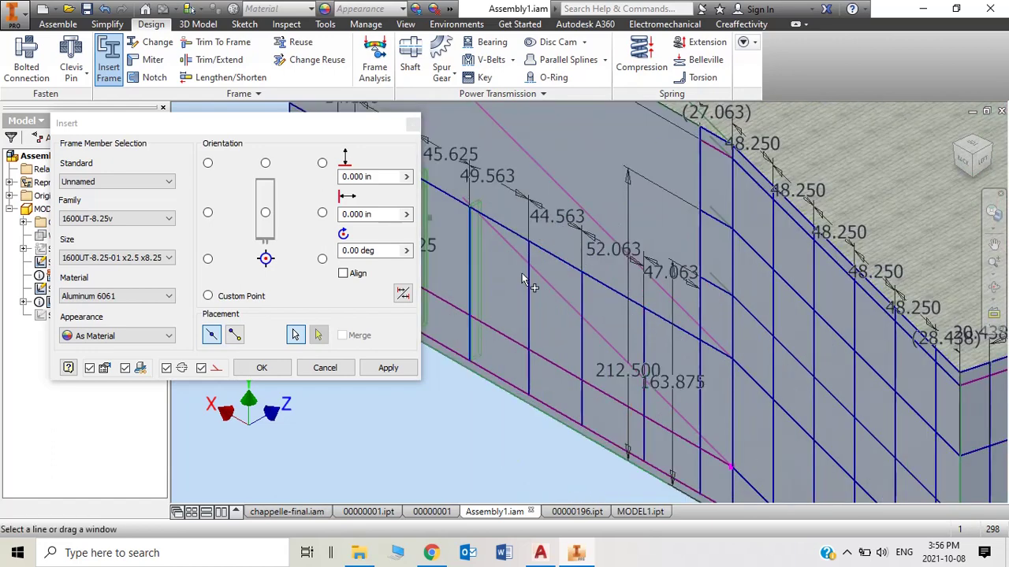
{"action": "left_click", "coordinate": [530, 281]}
{"action": "left_click", "coordinate": [581, 285]}
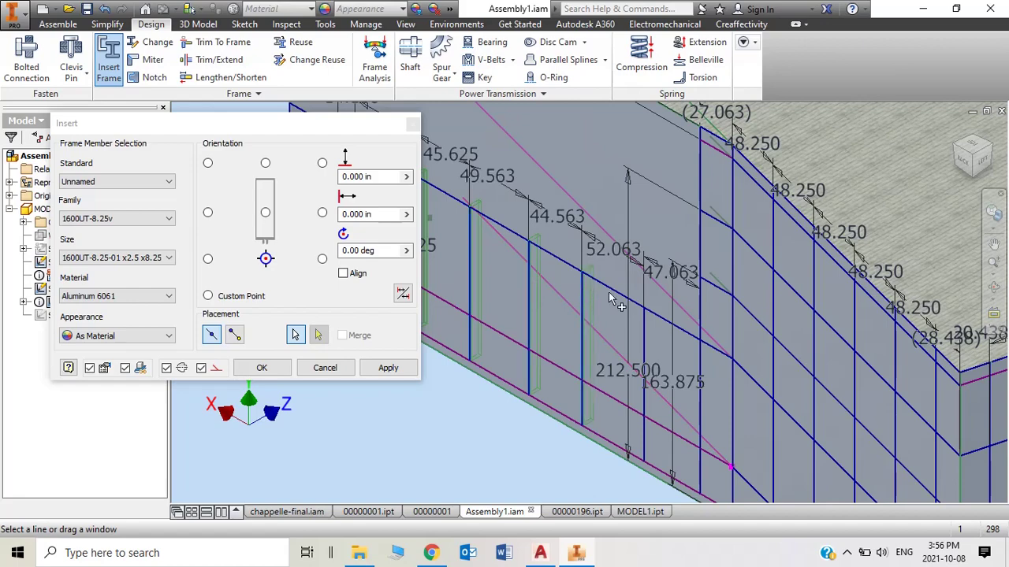
{"action": "scroll", "coordinate": [663, 322], "scroll_direction": "up", "scroll_amount": 3}
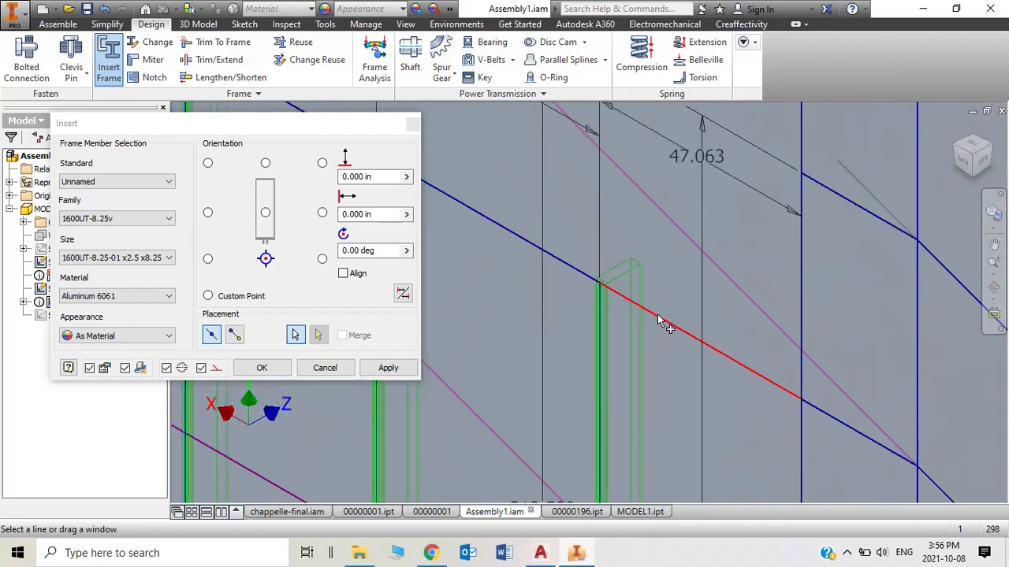
{"action": "scroll", "coordinate": [639, 315], "scroll_direction": "up", "scroll_amount": 3}
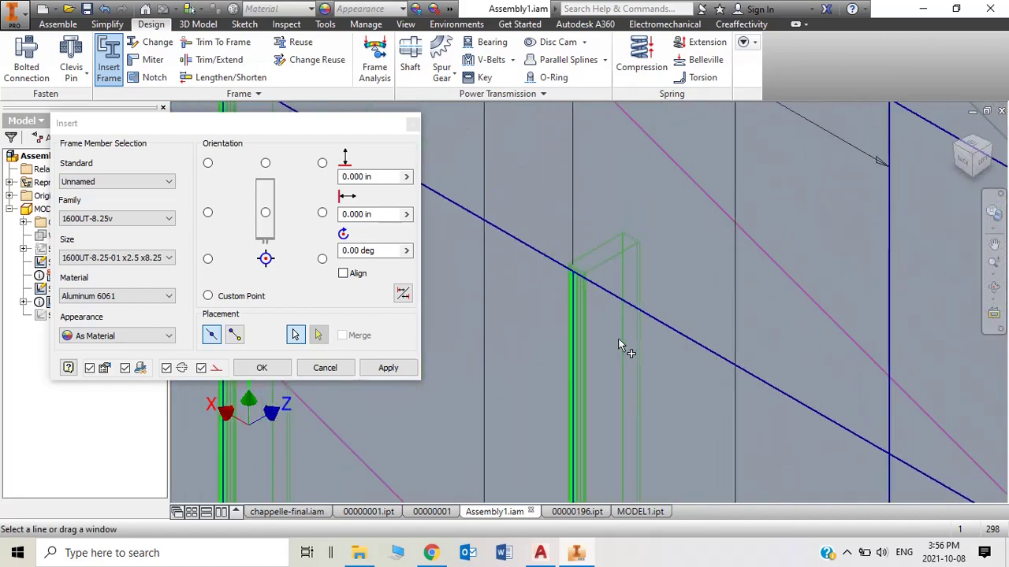
{"action": "scroll", "coordinate": [619, 344], "scroll_direction": "down", "scroll_amount": 5}
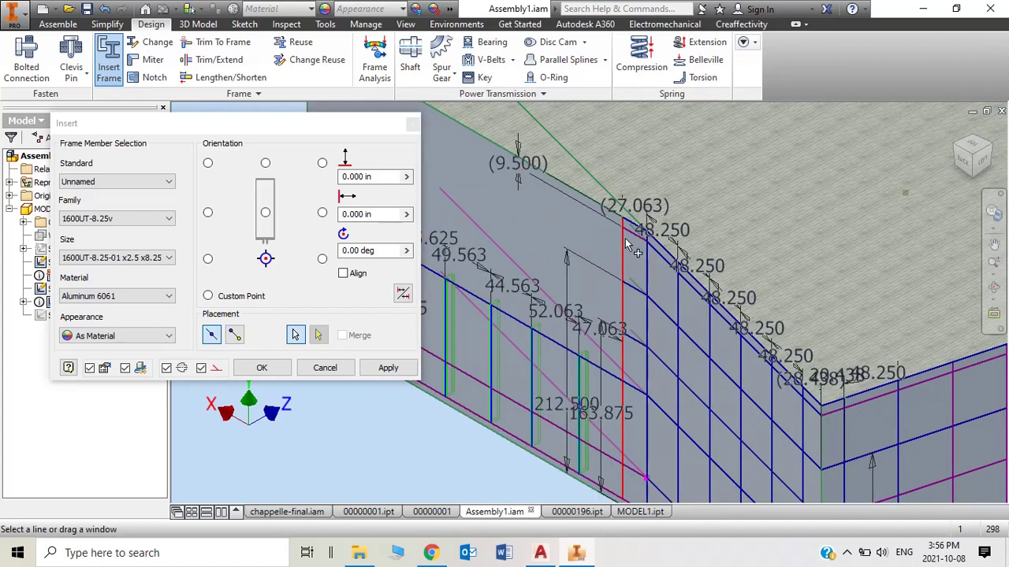
Add the tall vertical lines just before, at and just after the shallow wall corner to the frame member selection
{"action": "left_click", "coordinate": [625, 238]}
{"action": "scroll", "coordinate": [625, 238], "scroll_direction": "up", "scroll_amount": 5}
{"action": "scroll", "coordinate": [623, 231], "scroll_direction": "down", "scroll_amount": 3}
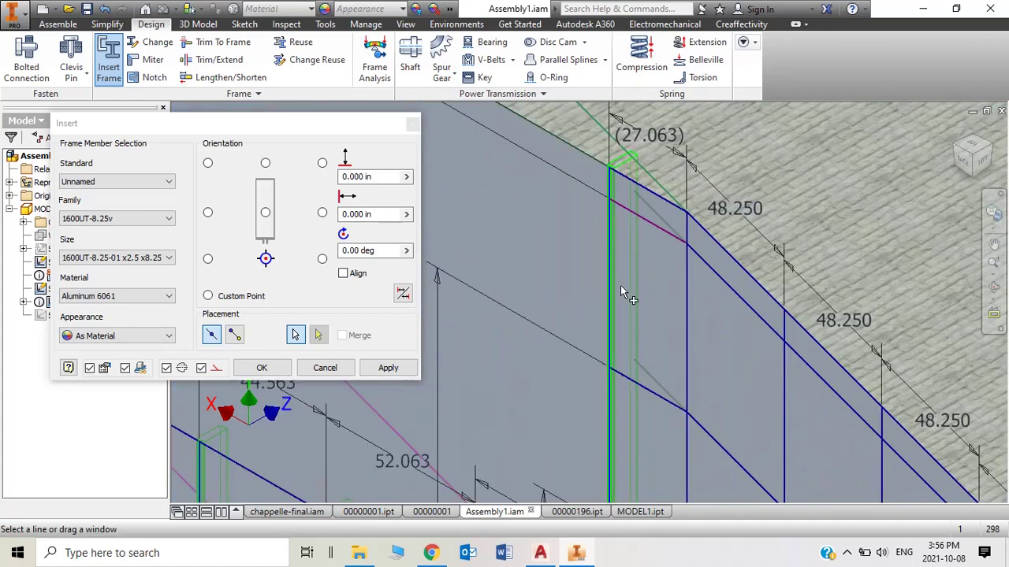
{"action": "scroll", "coordinate": [620, 237], "scroll_direction": "up", "scroll_amount": 2}
{"action": "scroll", "coordinate": [619, 184], "scroll_direction": "down", "scroll_amount": 3}
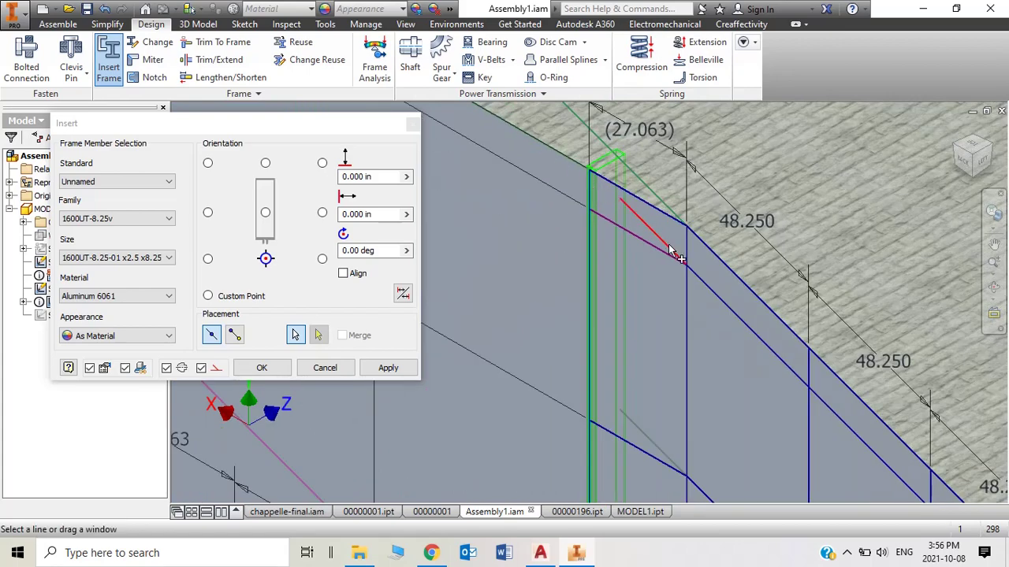
{"action": "scroll", "coordinate": [686, 290], "scroll_direction": "down", "scroll_amount": 3}
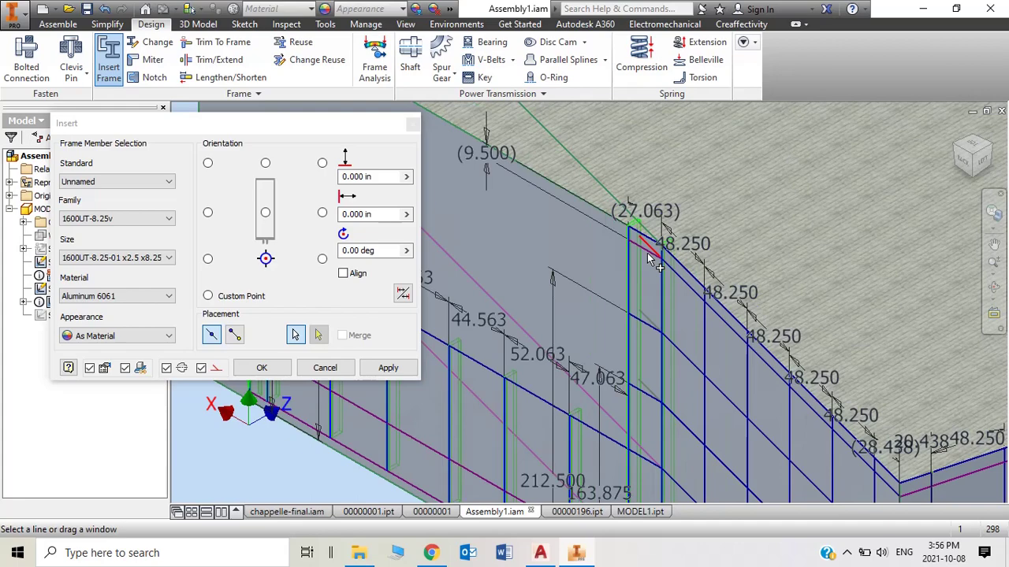
{"action": "scroll", "coordinate": [707, 310], "scroll_direction": "up", "scroll_amount": 4}
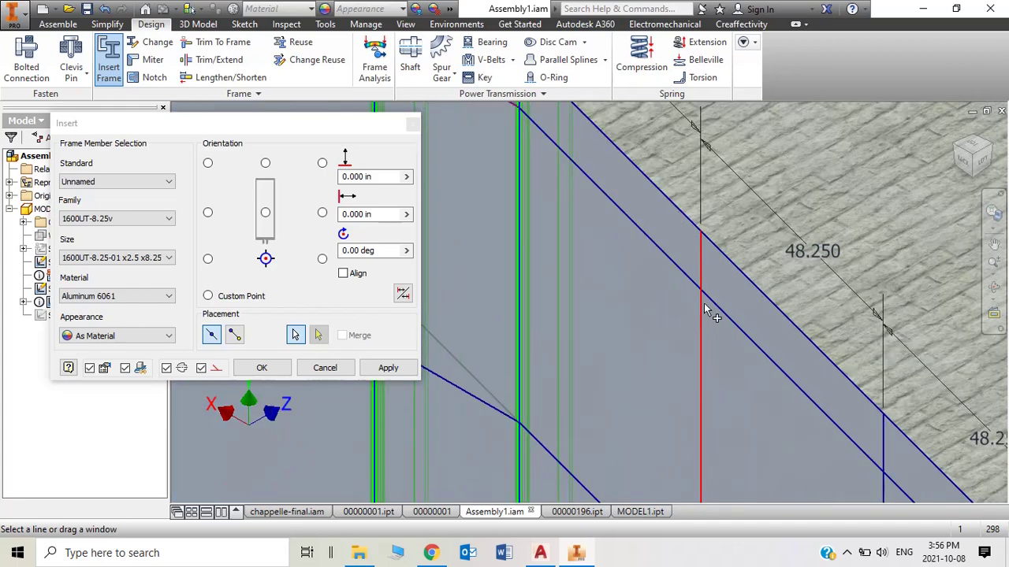
{"action": "scroll", "coordinate": [707, 310], "scroll_direction": "down", "scroll_amount": 5}
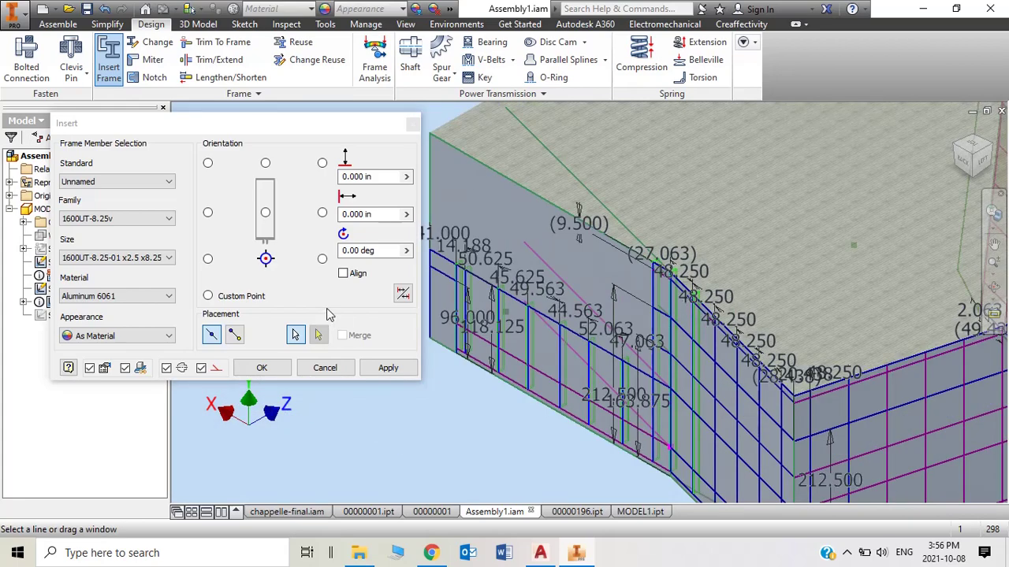
Create the selected mullions in a new frame Frame0002.iam with skeleton Skeleton0002.ipt, keeping the default member names
{"action": "left_click", "coordinate": [386, 369]}
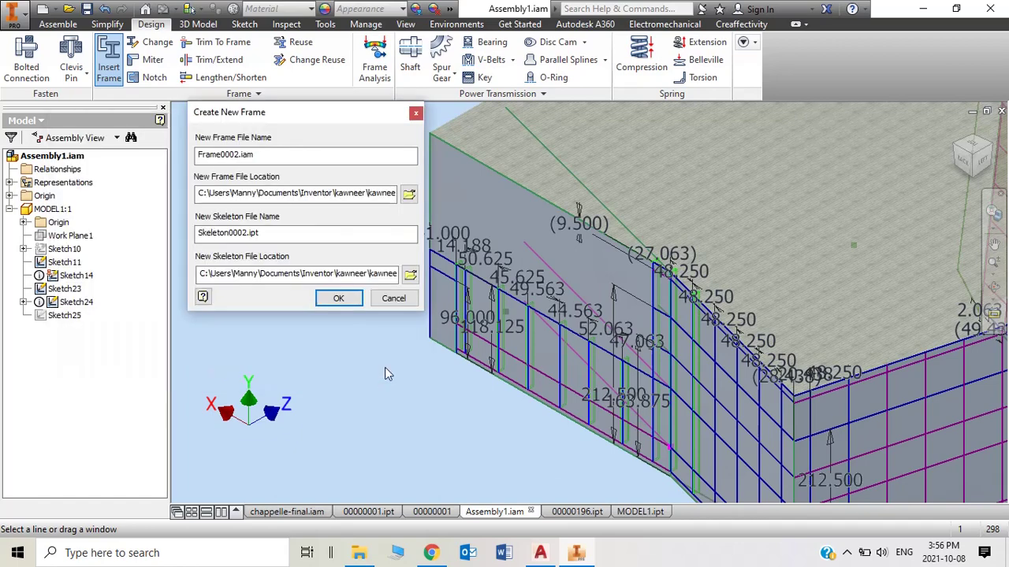
{"action": "left_click", "coordinate": [365, 302]}
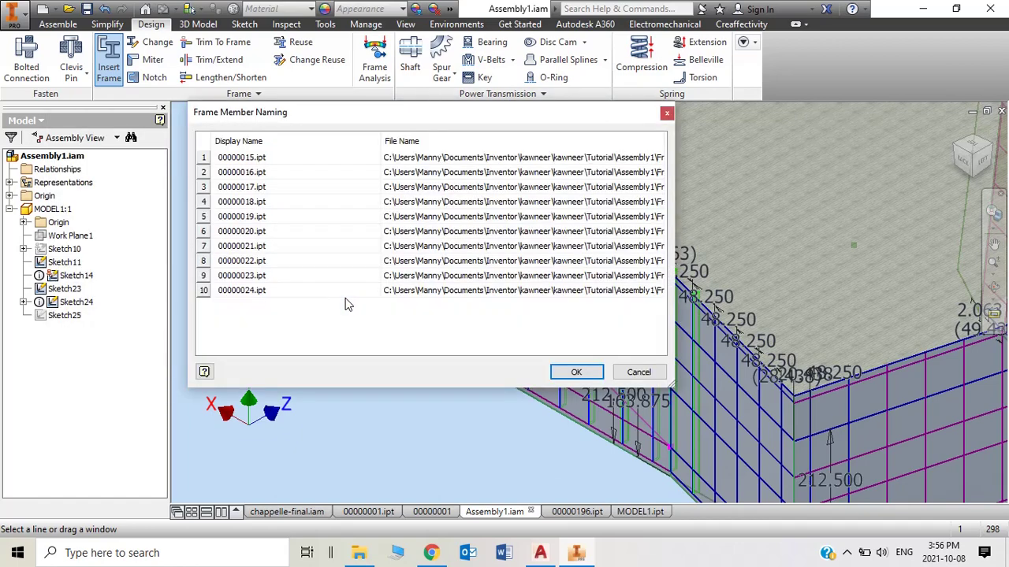
{"action": "left_click", "coordinate": [569, 372]}
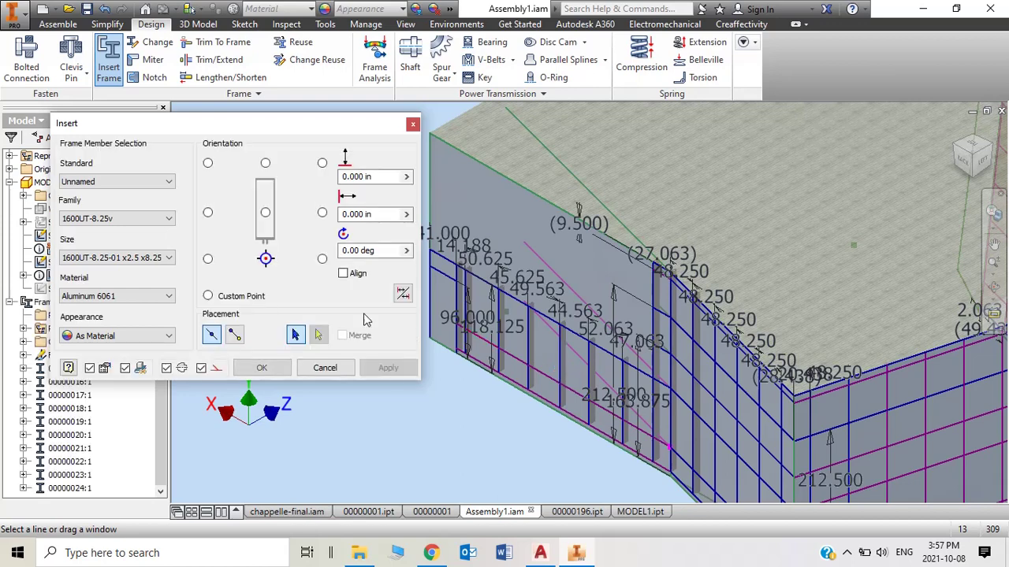
Try the 165 corner family in size 2.5 x8.25 on the vertical line at the shallow wall corner and inspect its preview
{"action": "left_click", "coordinate": [154, 225]}
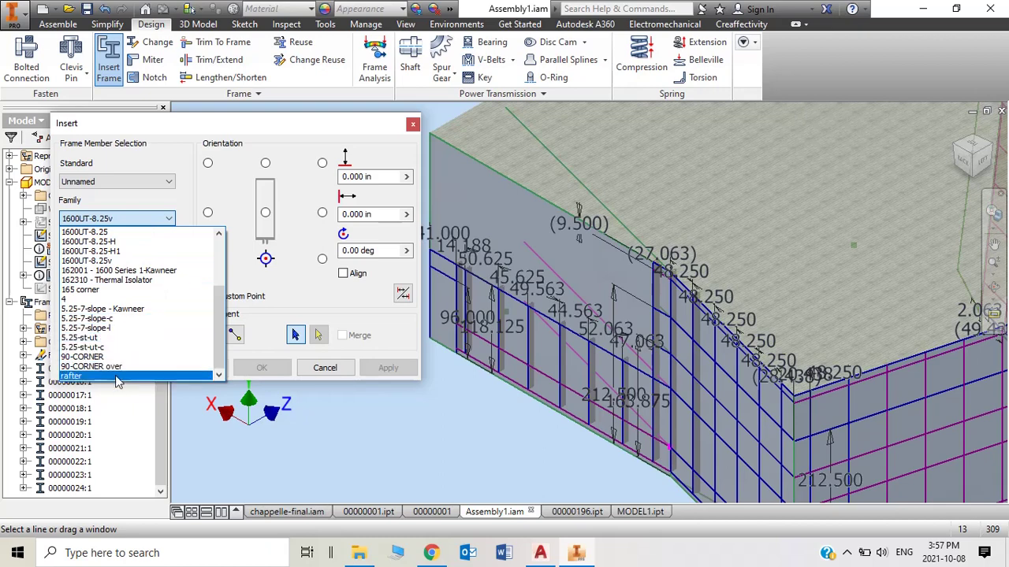
{"action": "left_click", "coordinate": [107, 291]}
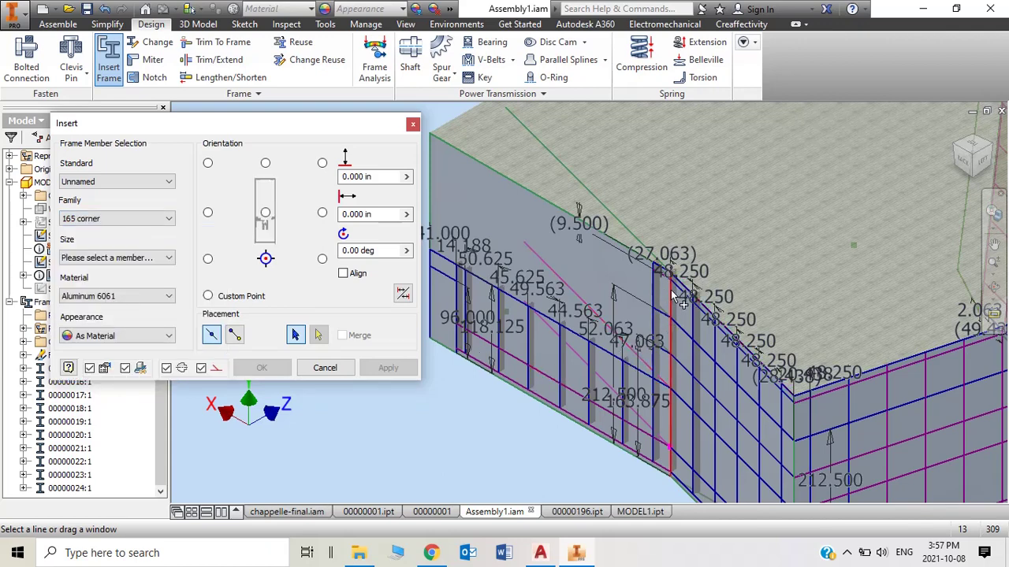
{"action": "left_click", "coordinate": [162, 258]}
{"action": "left_click", "coordinate": [153, 271]}
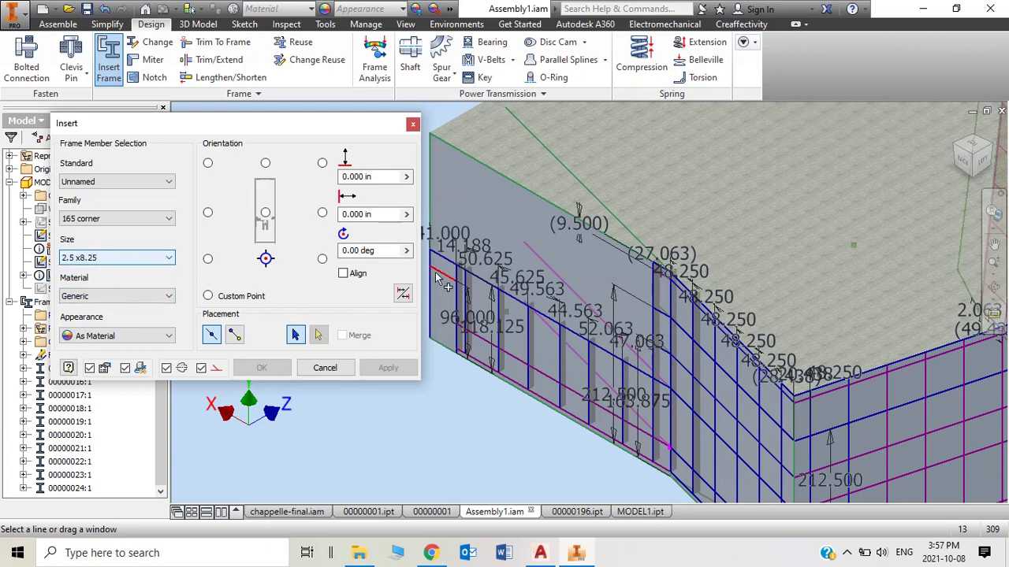
{"action": "left_click", "coordinate": [674, 323]}
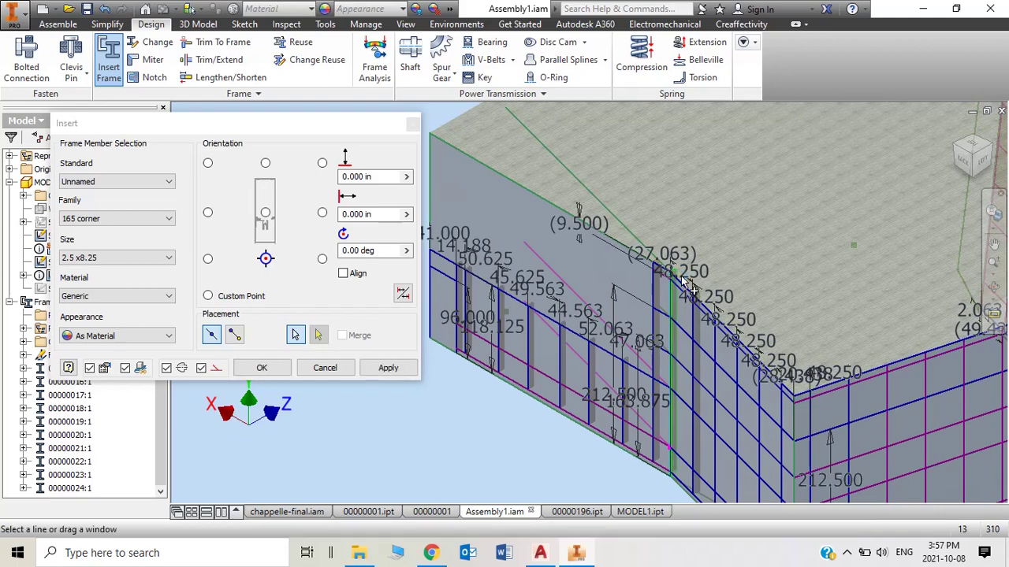
{"action": "scroll", "coordinate": [681, 267], "scroll_direction": "up", "scroll_amount": 5}
{"action": "scroll", "coordinate": [579, 246], "scroll_direction": "up", "scroll_amount": 5}
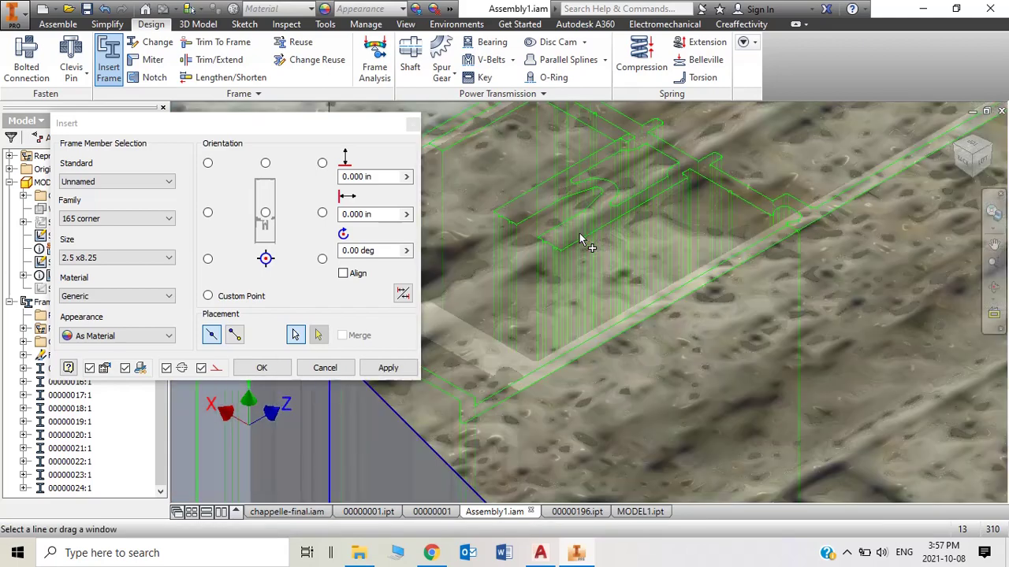
{"action": "scroll", "coordinate": [615, 254], "scroll_direction": "down", "scroll_amount": 4}
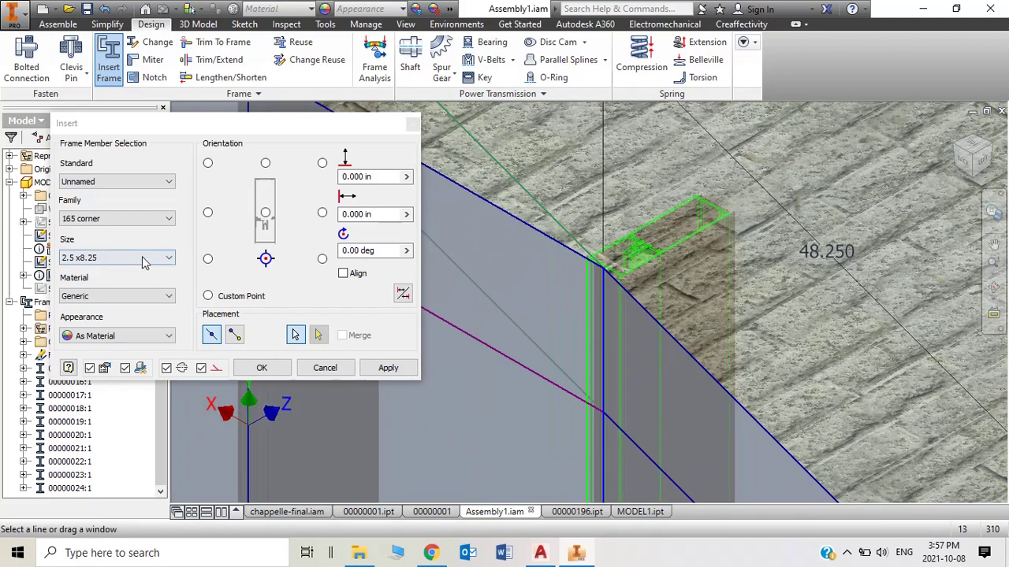
Try the 90-CORNER family with size (Unnamed 1) on the vertical line at the sharp wall corner, and cancel the insertion
{"action": "left_click", "coordinate": [157, 224]}
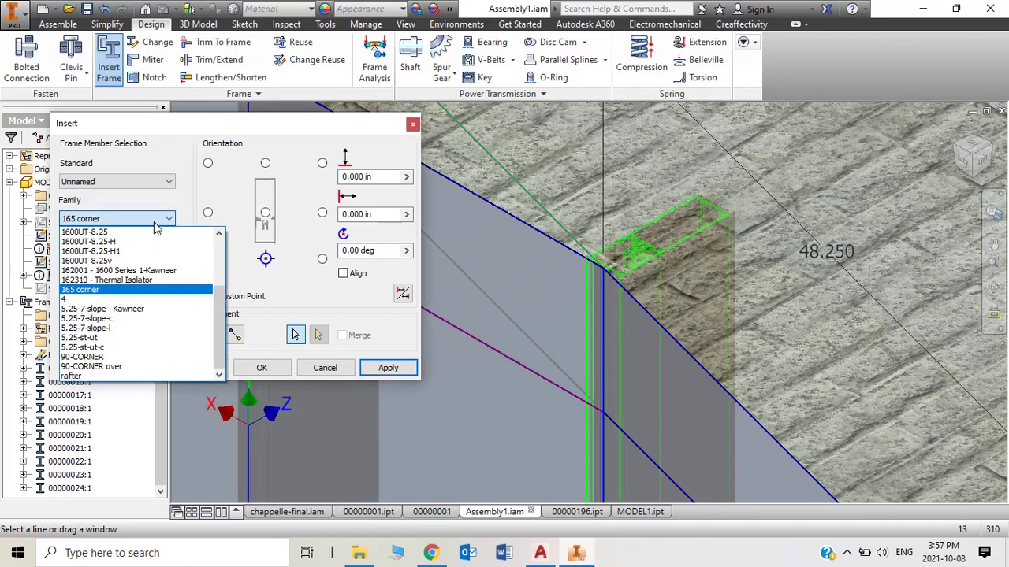
{"action": "left_click", "coordinate": [145, 358]}
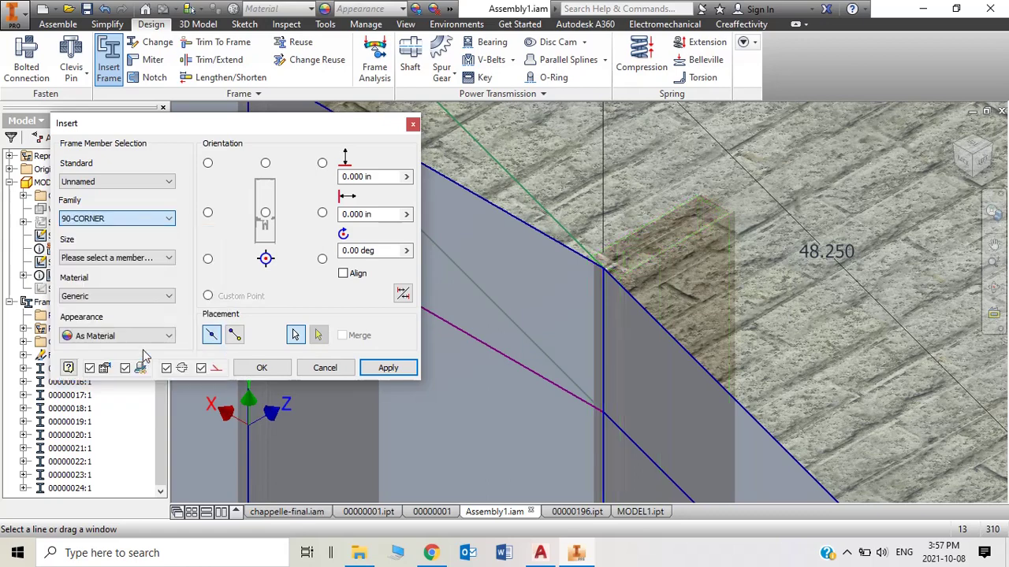
{"action": "scroll", "coordinate": [647, 295], "scroll_direction": "down", "scroll_amount": 3}
{"action": "scroll", "coordinate": [646, 288], "scroll_direction": "down", "scroll_amount": 5}
{"action": "scroll", "coordinate": [729, 349], "scroll_direction": "up", "scroll_amount": 8}
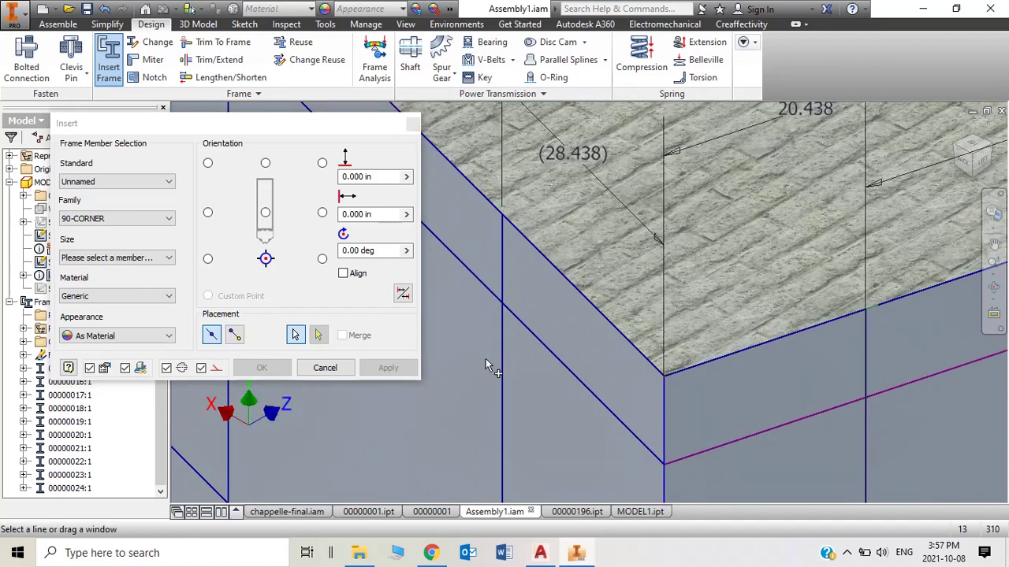
{"action": "left_click", "coordinate": [143, 258]}
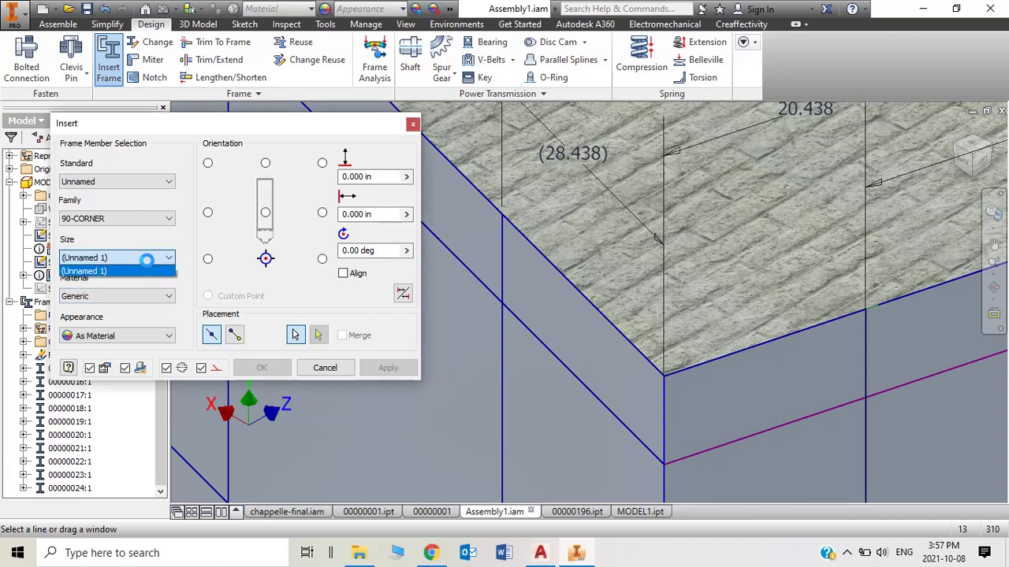
{"action": "left_click", "coordinate": [134, 270]}
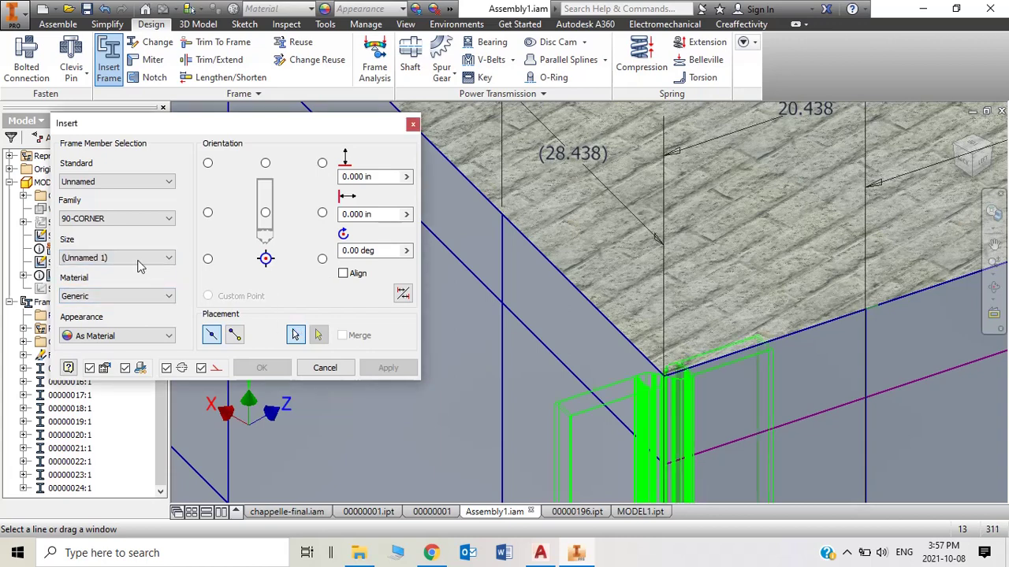
{"action": "left_click", "coordinate": [335, 367]}
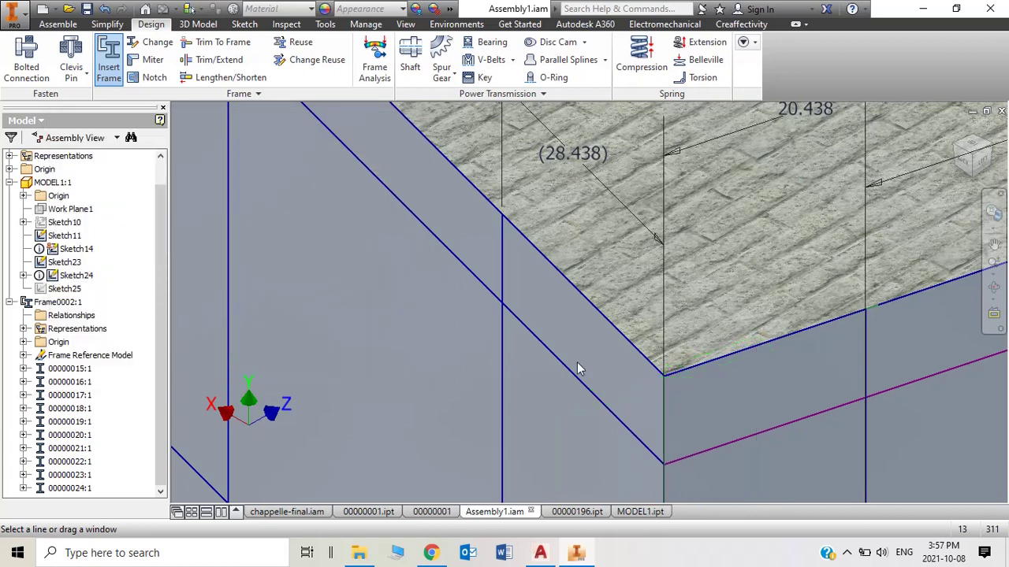
Start a new frame member insertion with the 90-CORNER family in size (Unnamed 1) and pick the vertical line at the sharp wall corner
{"action": "scroll", "coordinate": [577, 369], "scroll_direction": "down", "scroll_amount": 1}
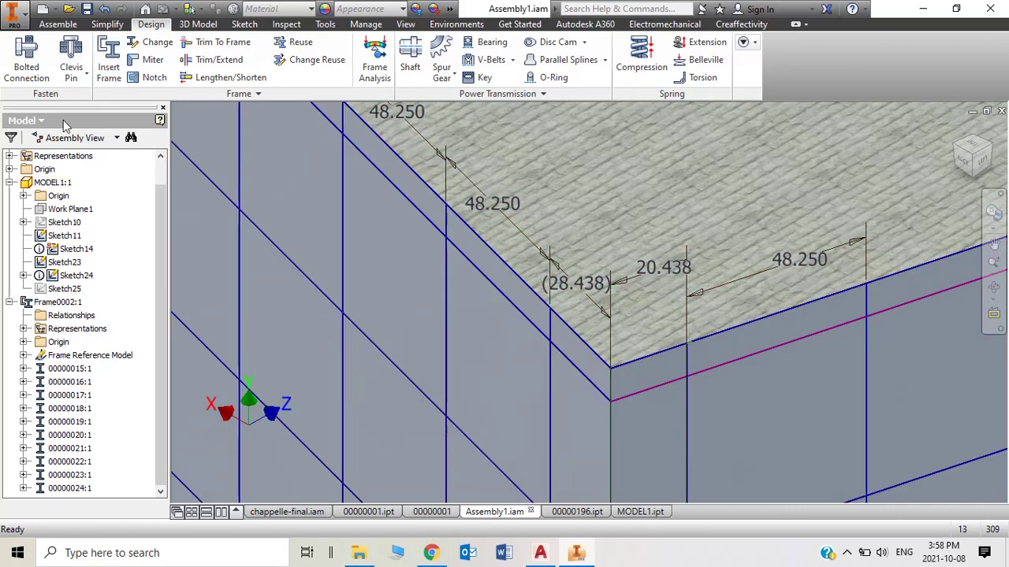
{"action": "left_click", "coordinate": [116, 69]}
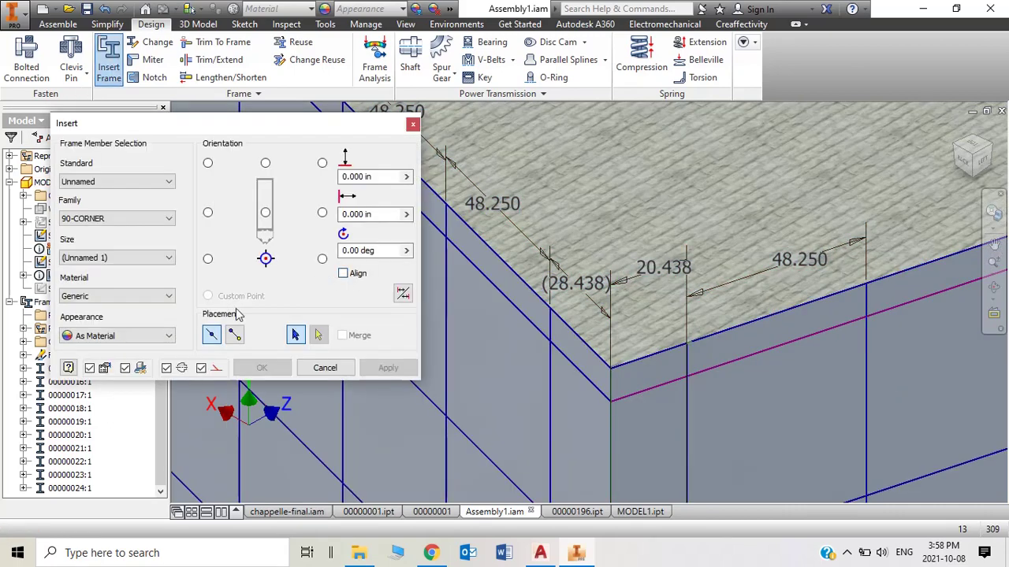
{"action": "left_click", "coordinate": [126, 257]}
{"action": "left_click", "coordinate": [126, 270]}
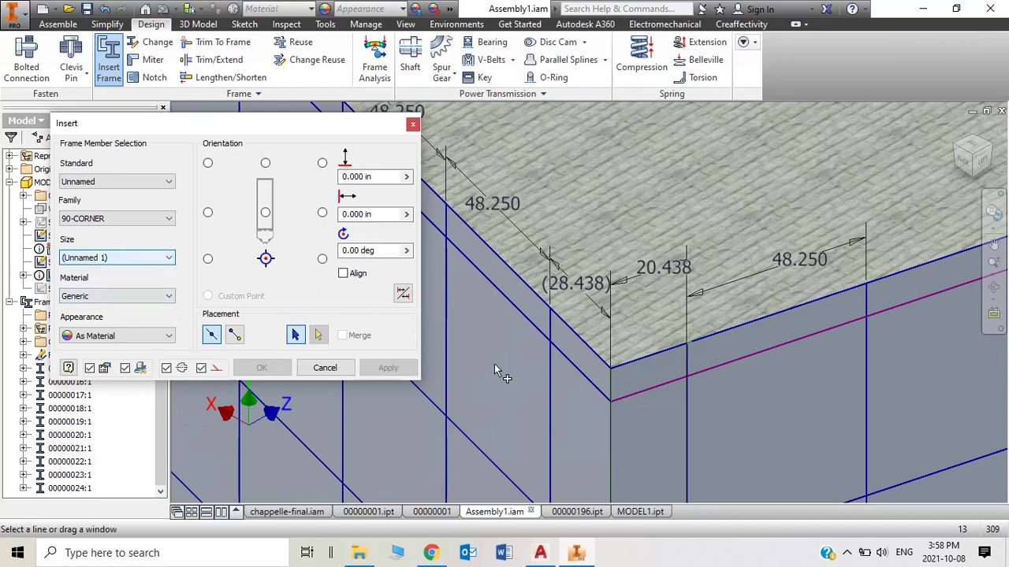
{"action": "left_click", "coordinate": [609, 411]}
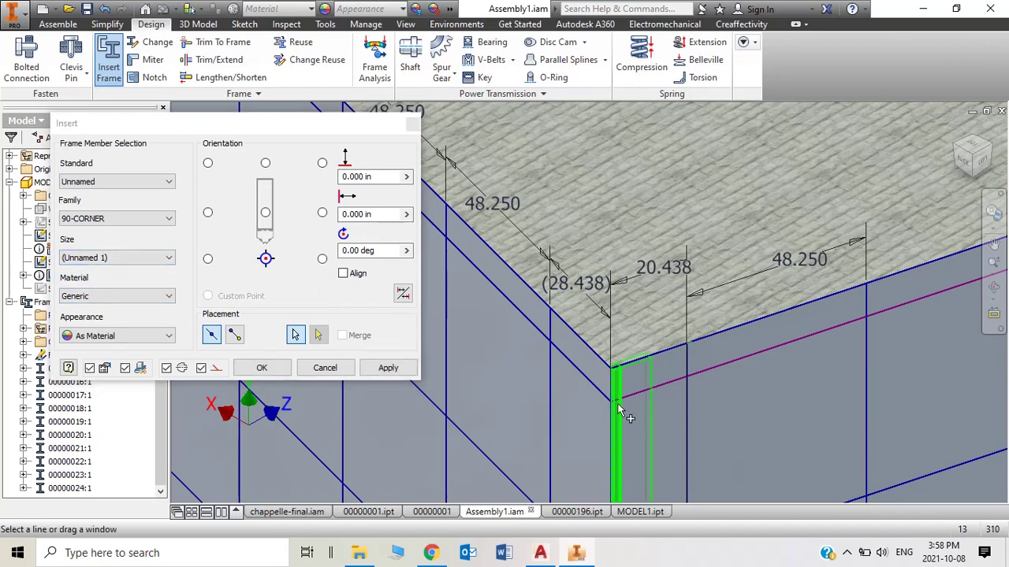
{"action": "scroll", "coordinate": [630, 378], "scroll_direction": "up", "scroll_amount": 4}
{"action": "scroll", "coordinate": [639, 371], "scroll_direction": "down", "scroll_amount": 4}
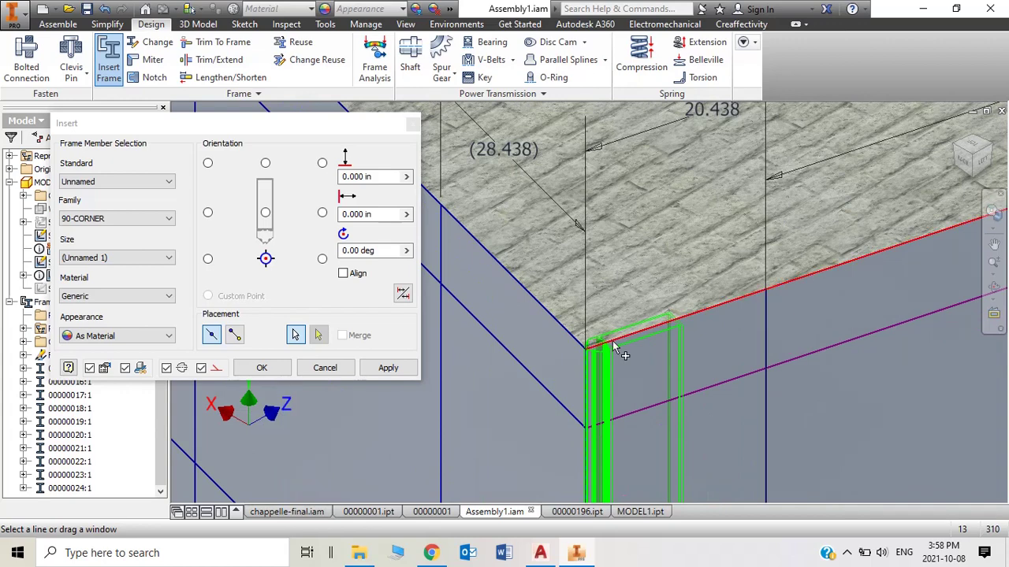
Try rotating the corner member's preview to 45, 135 and 225 degrees
{"action": "left_click", "coordinate": [406, 250]}
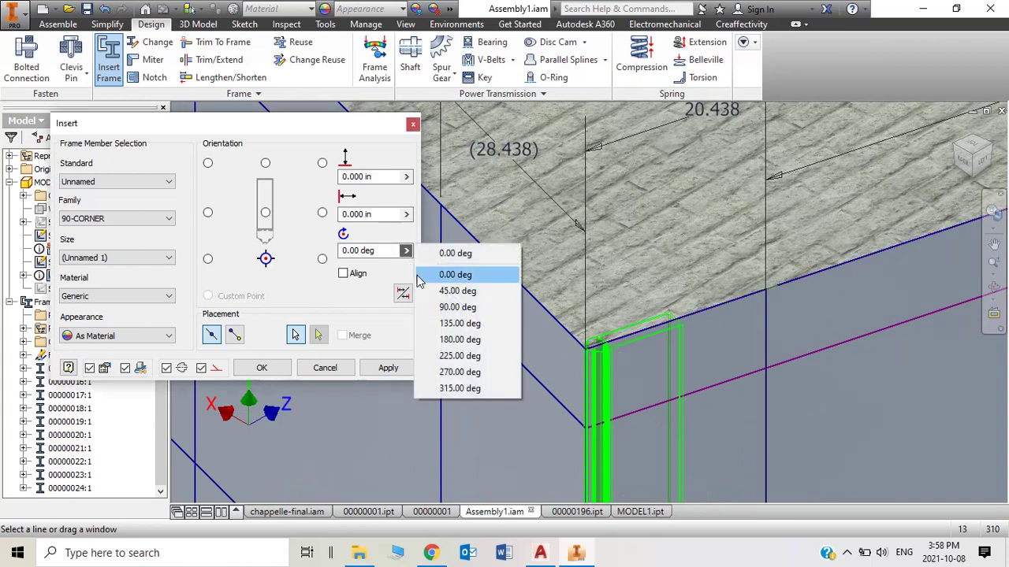
{"action": "left_click", "coordinate": [439, 291]}
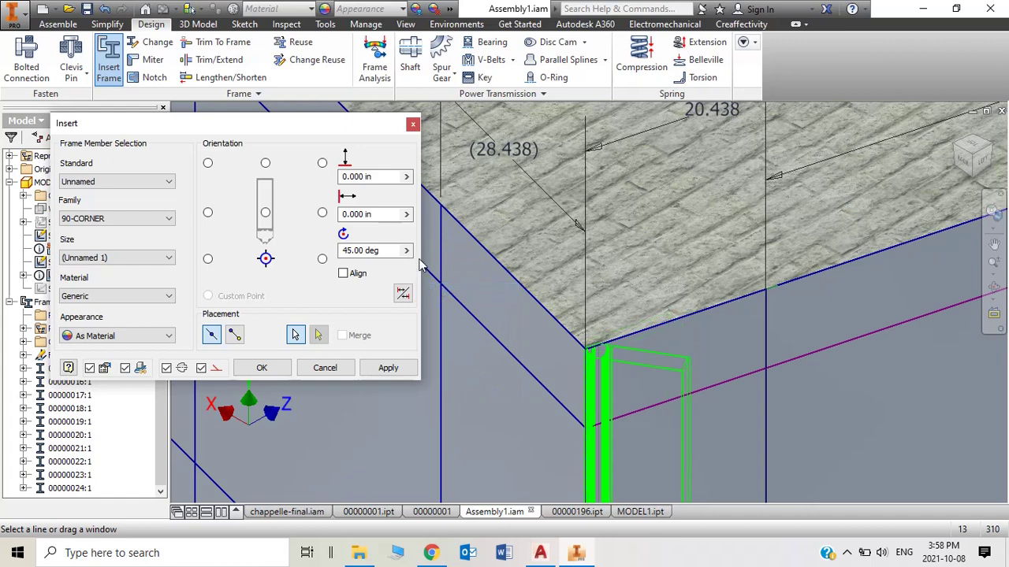
{"action": "left_click", "coordinate": [406, 251]}
{"action": "left_click", "coordinate": [447, 323]}
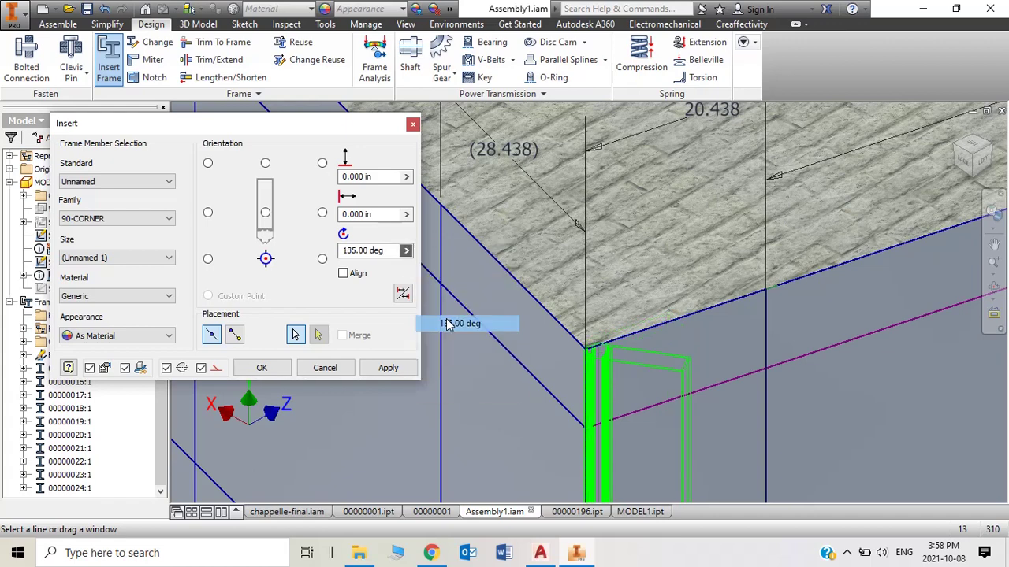
{"action": "left_click", "coordinate": [407, 251]}
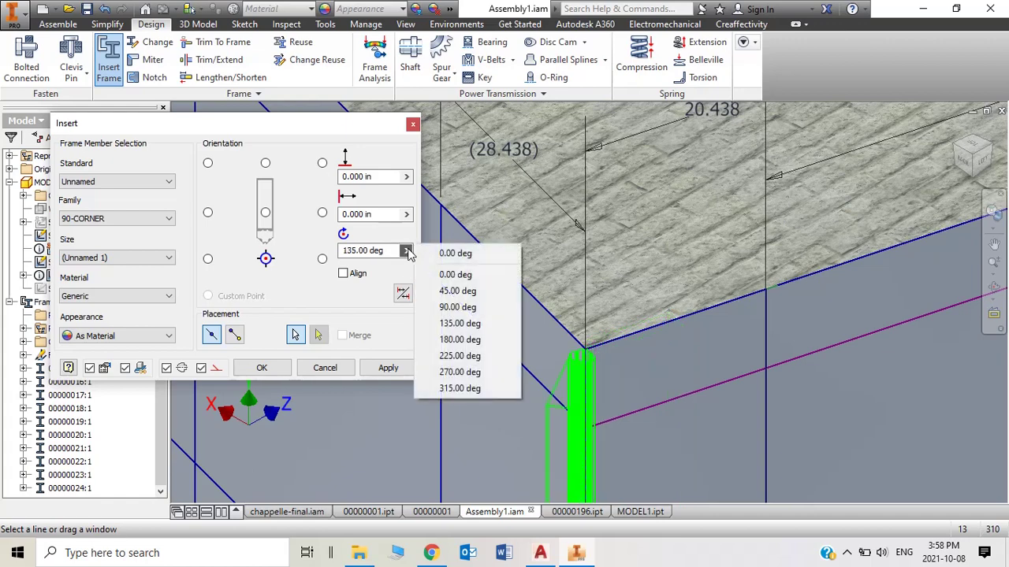
{"action": "left_click", "coordinate": [462, 356]}
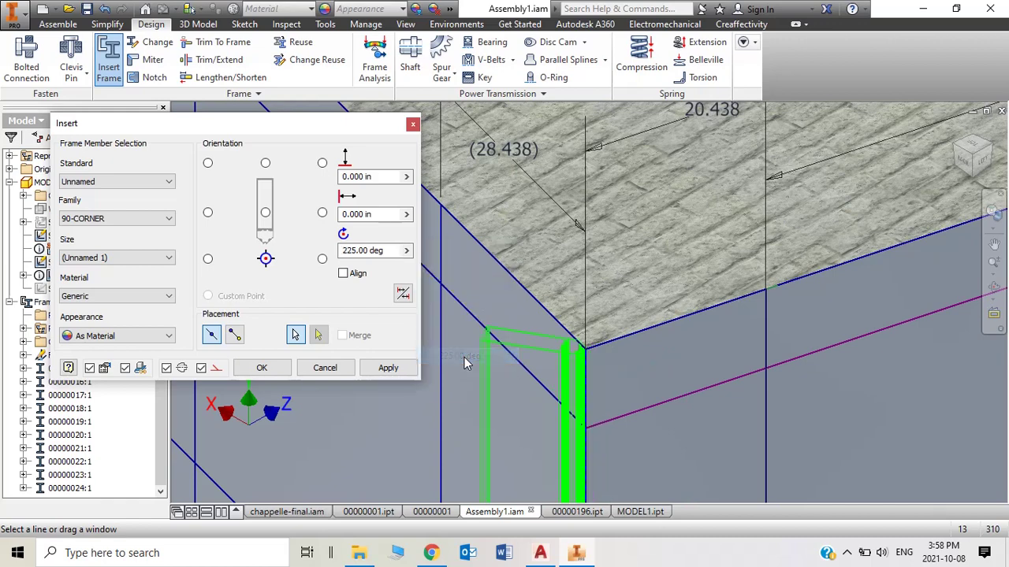
Set the corner member's rotation to 315 degrees and insert it at the sharp wall corner
{"action": "left_click", "coordinate": [406, 251]}
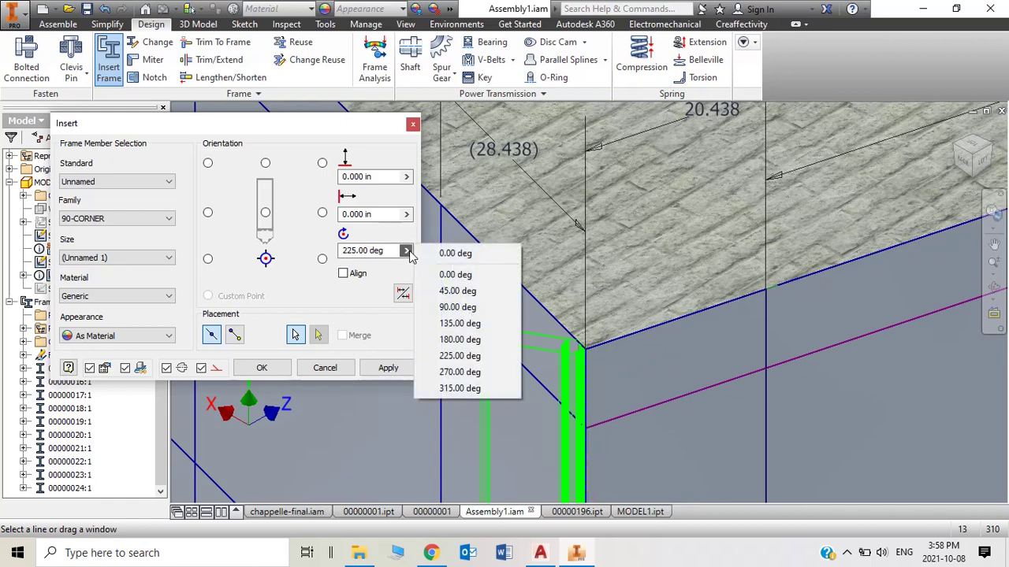
{"action": "left_click", "coordinate": [470, 389]}
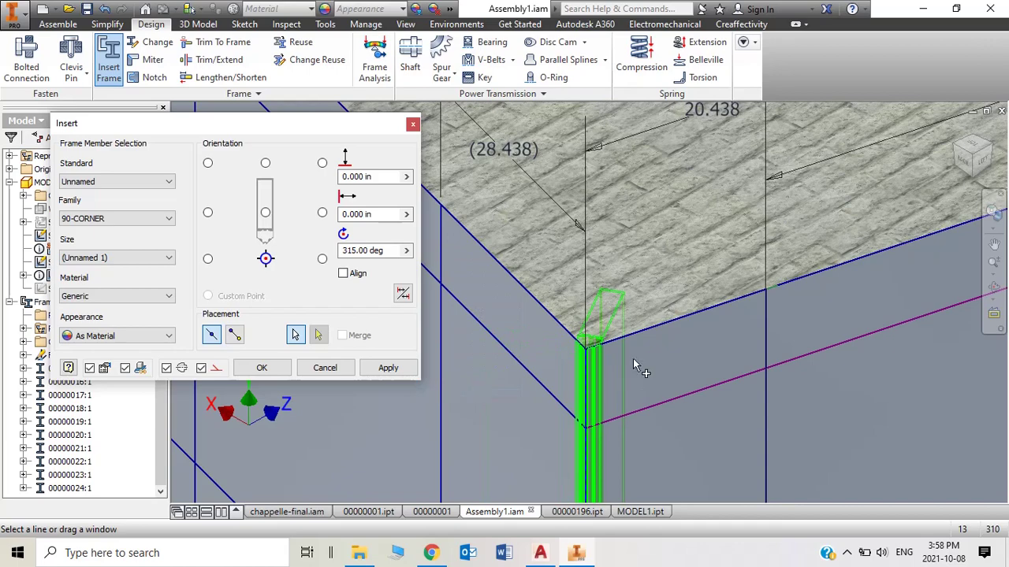
{"action": "scroll", "coordinate": [632, 358], "scroll_direction": "down", "scroll_amount": 1}
{"action": "scroll", "coordinate": [503, 360], "scroll_direction": "down", "scroll_amount": 1}
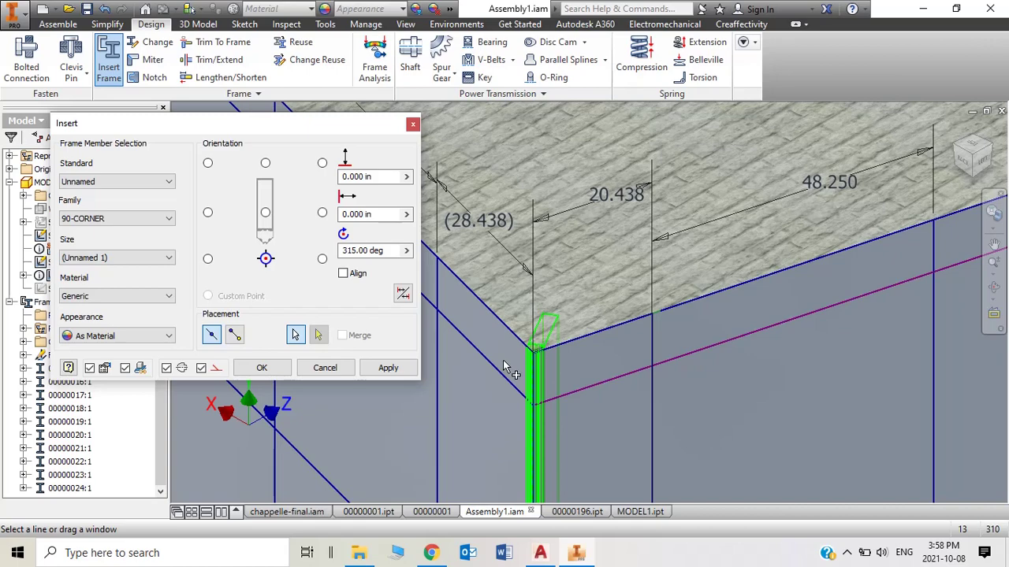
{"action": "left_click", "coordinate": [387, 367]}
{"action": "left_click", "coordinate": [576, 371]}
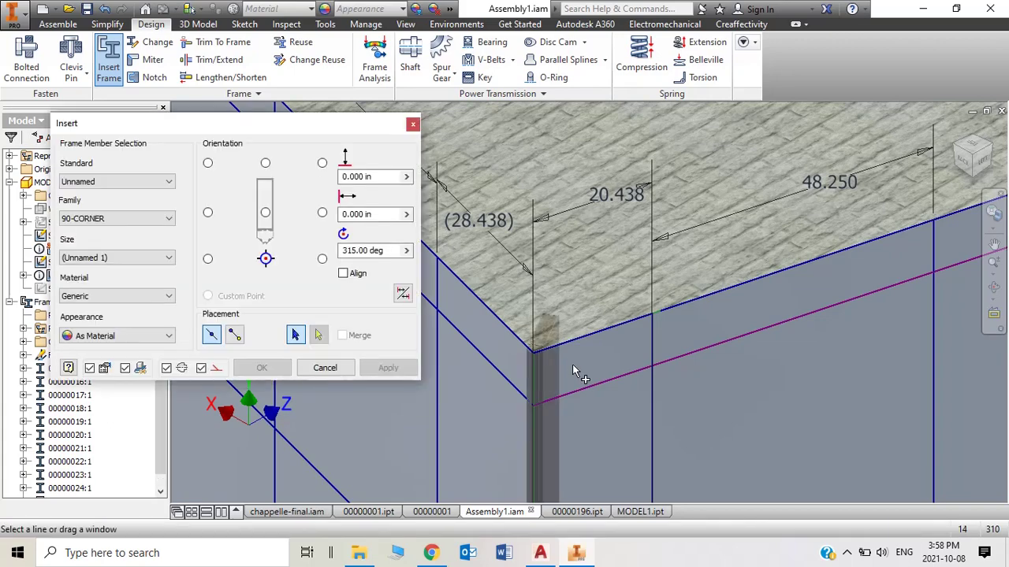
Insert another 90-CORNER member, rotated 225 degrees, on the vertical edge line at the wall's far end corner
{"action": "scroll", "coordinate": [542, 333], "scroll_direction": "down", "scroll_amount": 3}
{"action": "scroll", "coordinate": [541, 332], "scroll_direction": "down", "scroll_amount": 2}
{"action": "scroll", "coordinate": [550, 356], "scroll_direction": "up", "scroll_amount": 4}
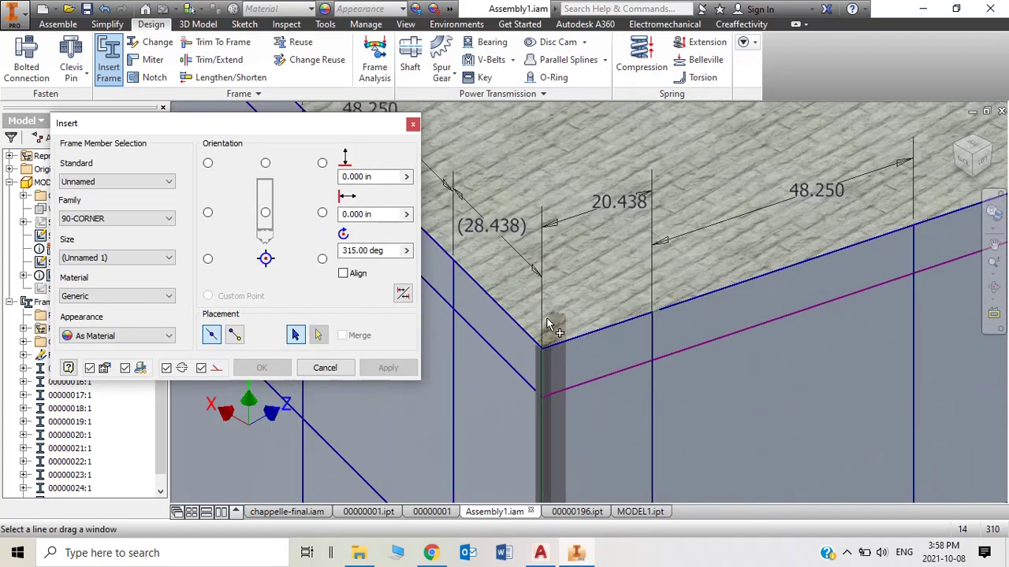
{"action": "key", "text": "F5"}
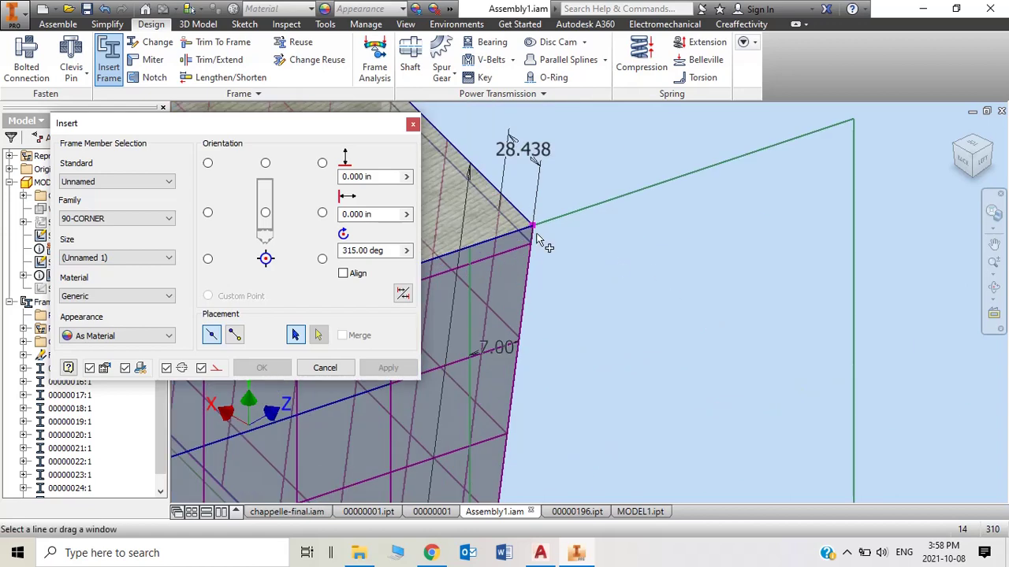
{"action": "scroll", "coordinate": [433, 260], "scroll_direction": "up", "scroll_amount": 2}
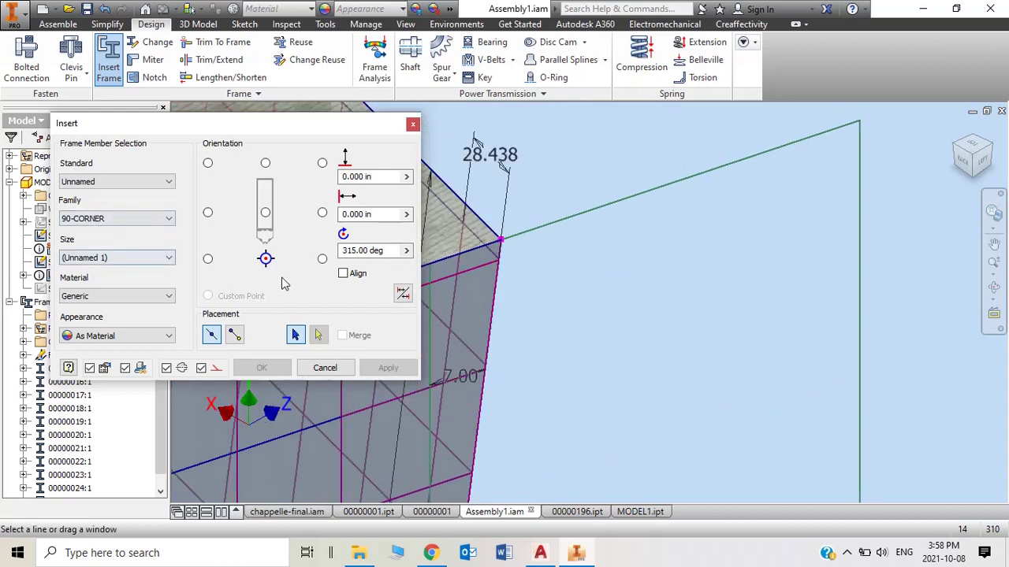
{"action": "scroll", "coordinate": [597, 283], "scroll_direction": "up", "scroll_amount": 3}
{"action": "scroll", "coordinate": [588, 285], "scroll_direction": "down", "scroll_amount": 3}
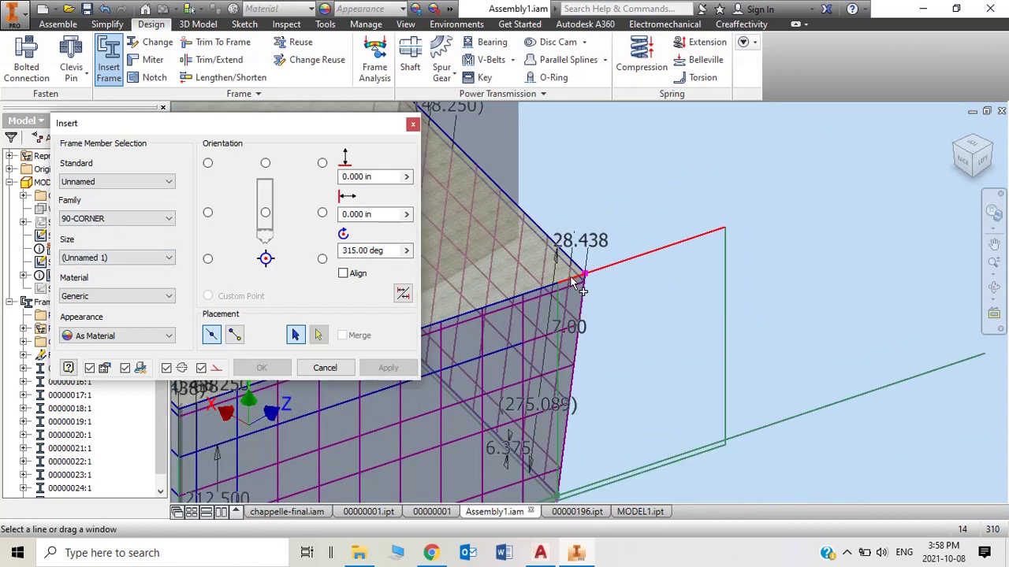
{"action": "scroll", "coordinate": [579, 290], "scroll_direction": "down", "scroll_amount": 2}
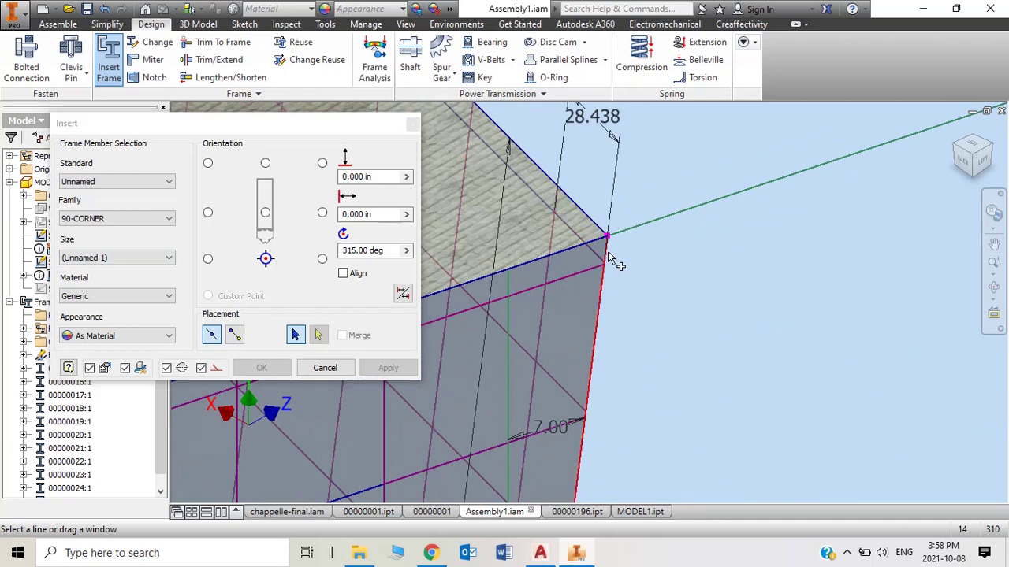
{"action": "left_click", "coordinate": [608, 252]}
{"action": "scroll", "coordinate": [621, 220], "scroll_direction": "down", "scroll_amount": 3}
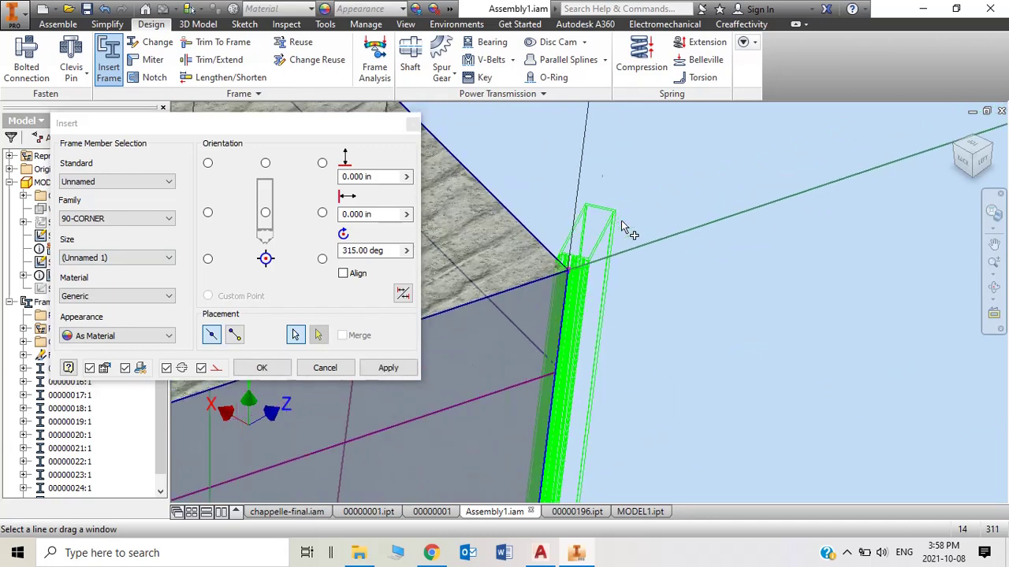
{"action": "left_click", "coordinate": [406, 250]}
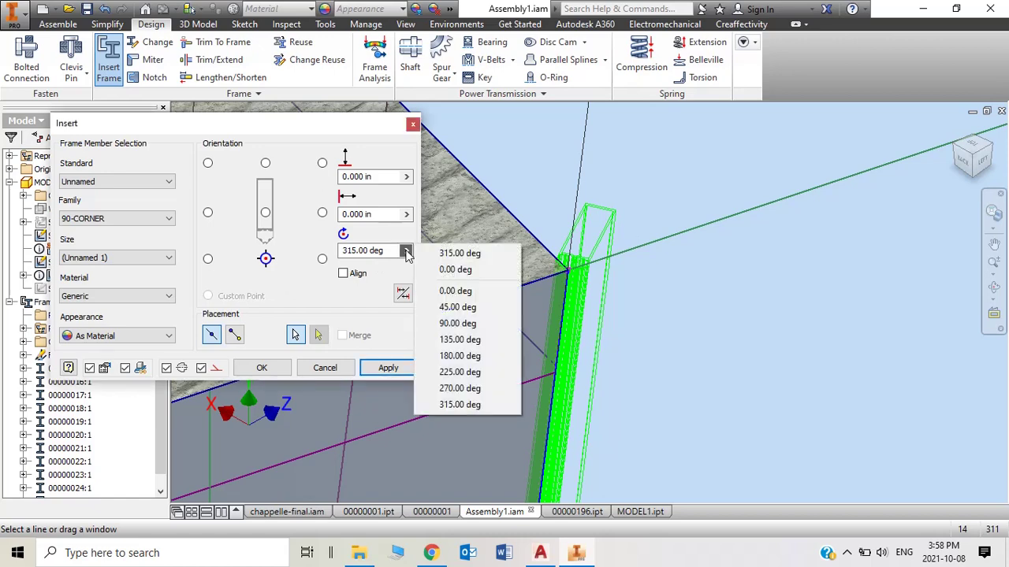
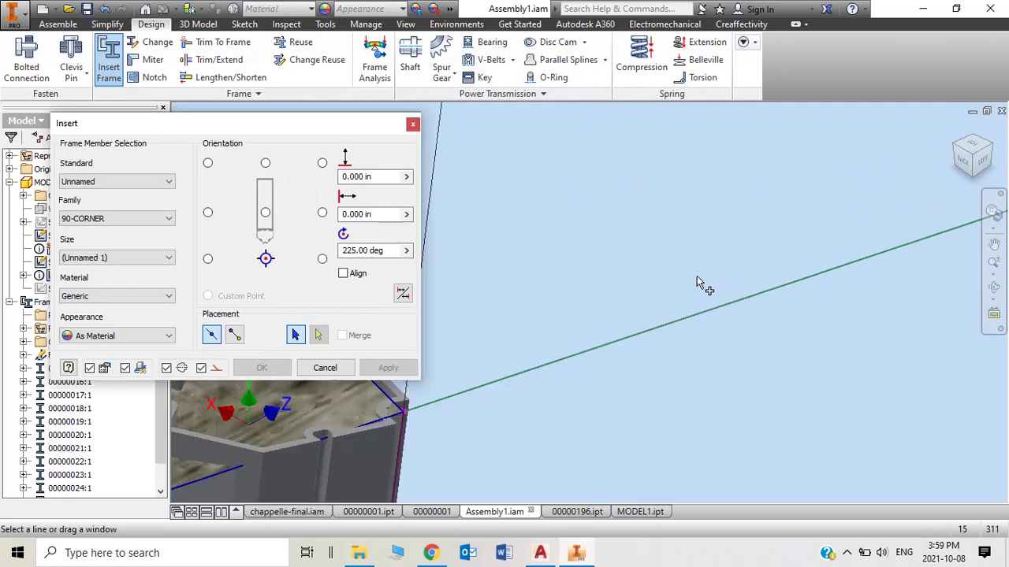
Choose the 1600UT-8.25v family in size 1600UT-8.25-01 x2.5 x8.25 and select the nearest full-height vertical line beside the far corner
{"action": "scroll", "coordinate": [703, 277], "scroll_direction": "up", "scroll_amount": 5}
{"action": "scroll", "coordinate": [568, 285], "scroll_direction": "up", "scroll_amount": 3}
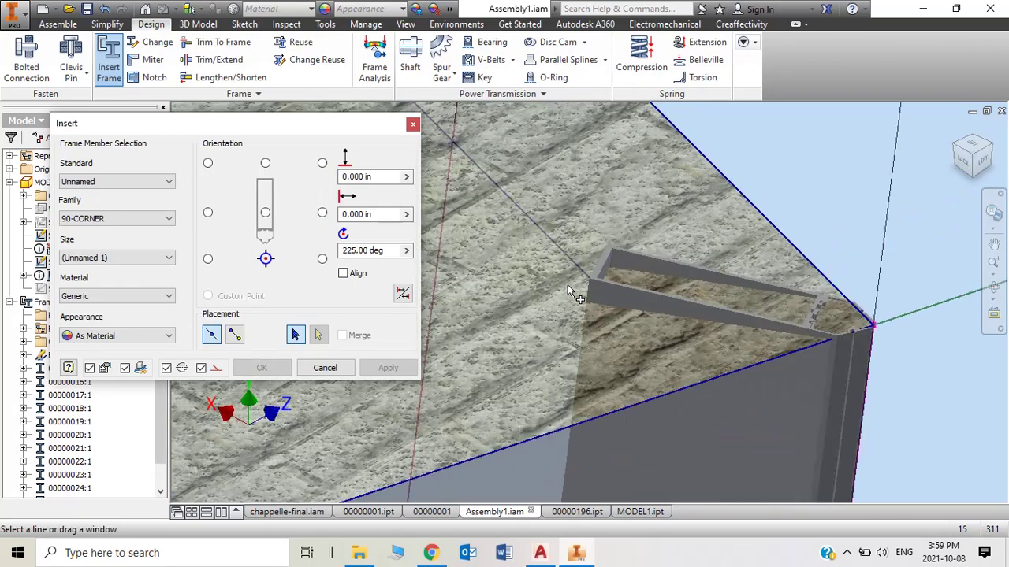
{"action": "scroll", "coordinate": [605, 304], "scroll_direction": "up", "scroll_amount": 3}
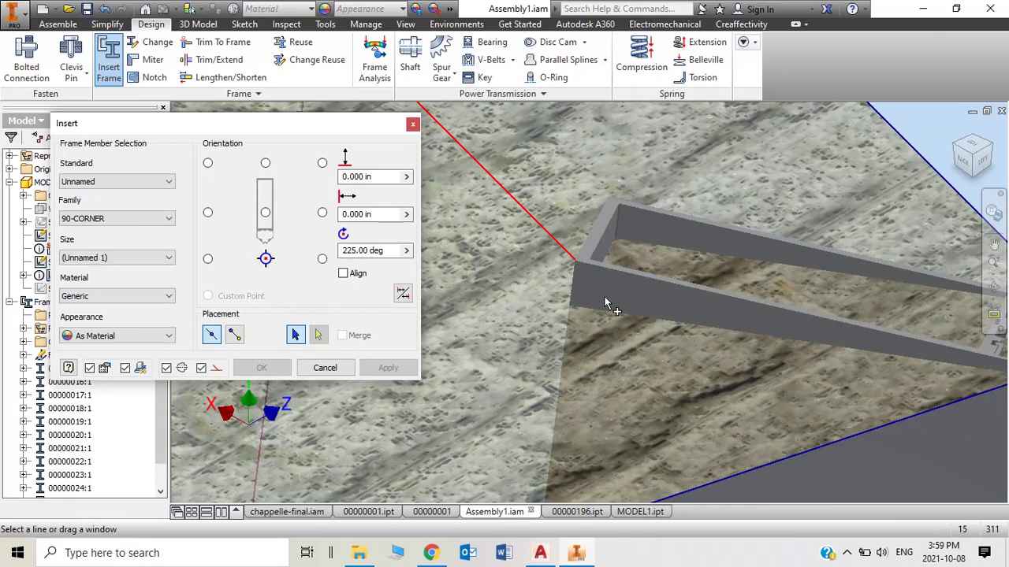
{"action": "left_click", "coordinate": [168, 218]}
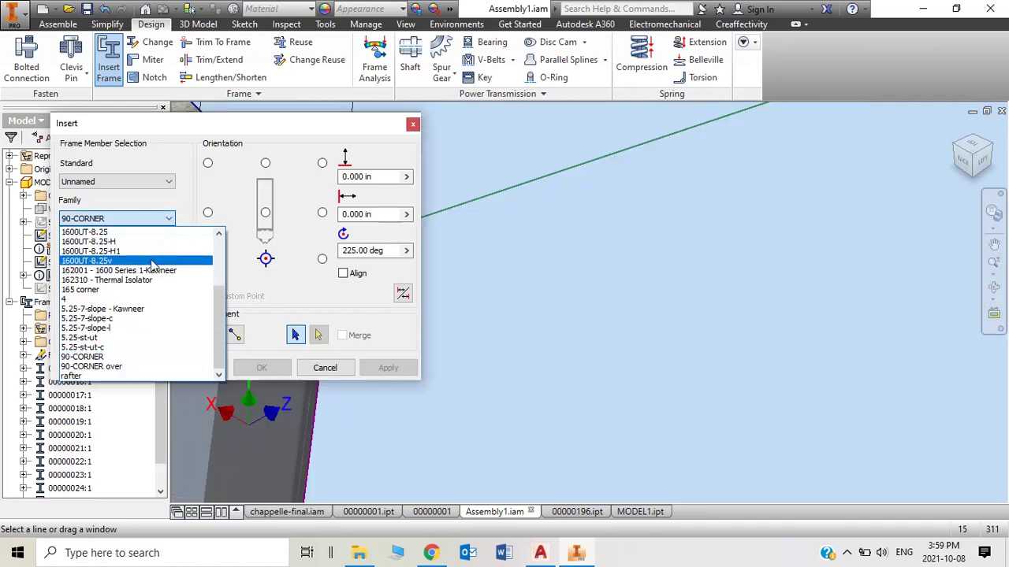
{"action": "left_click", "coordinate": [88, 261]}
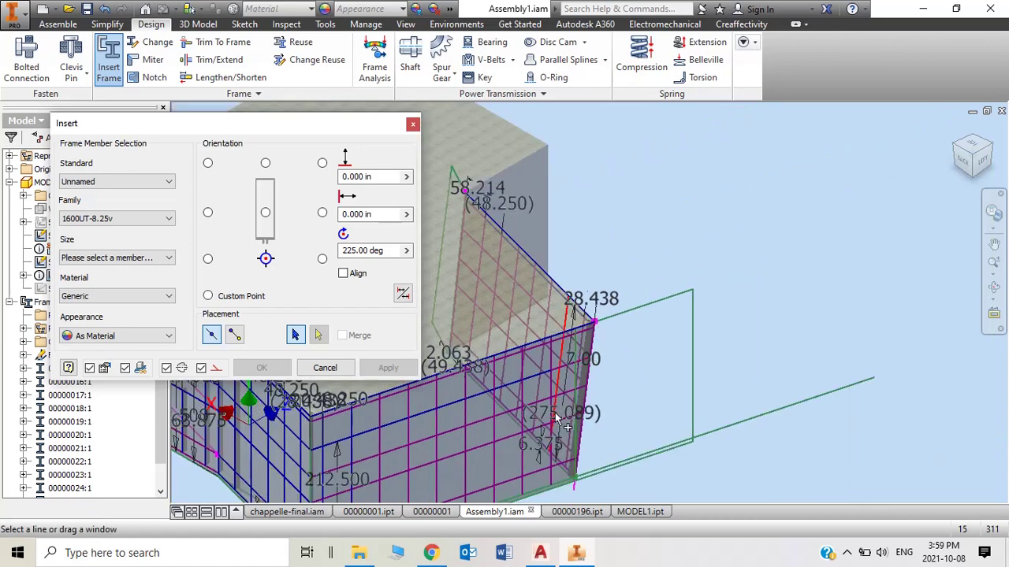
{"action": "left_click", "coordinate": [551, 380]}
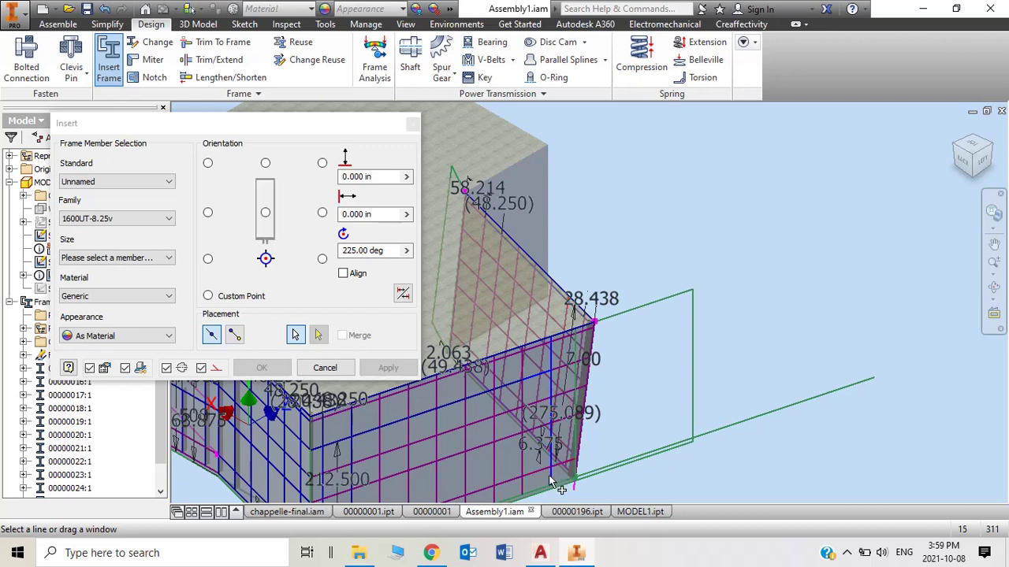
{"action": "scroll", "coordinate": [554, 487], "scroll_direction": "up", "scroll_amount": 4}
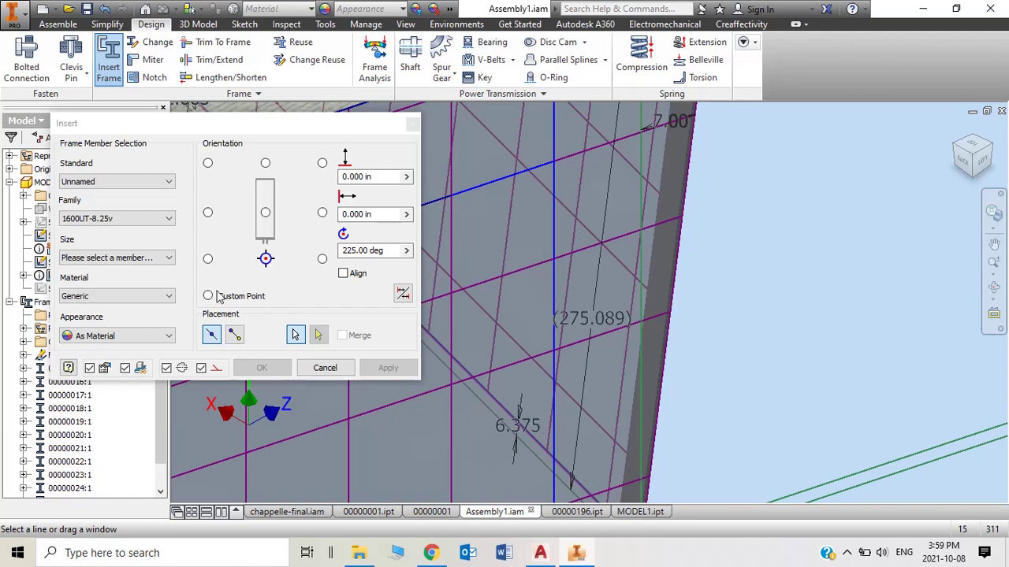
{"action": "left_click", "coordinate": [135, 258]}
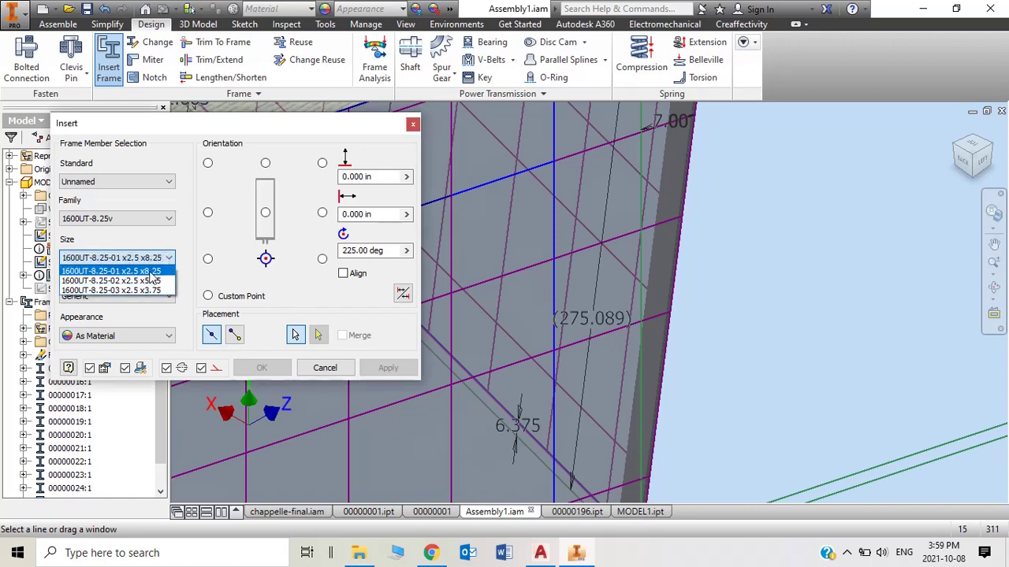
{"action": "left_click", "coordinate": [150, 273]}
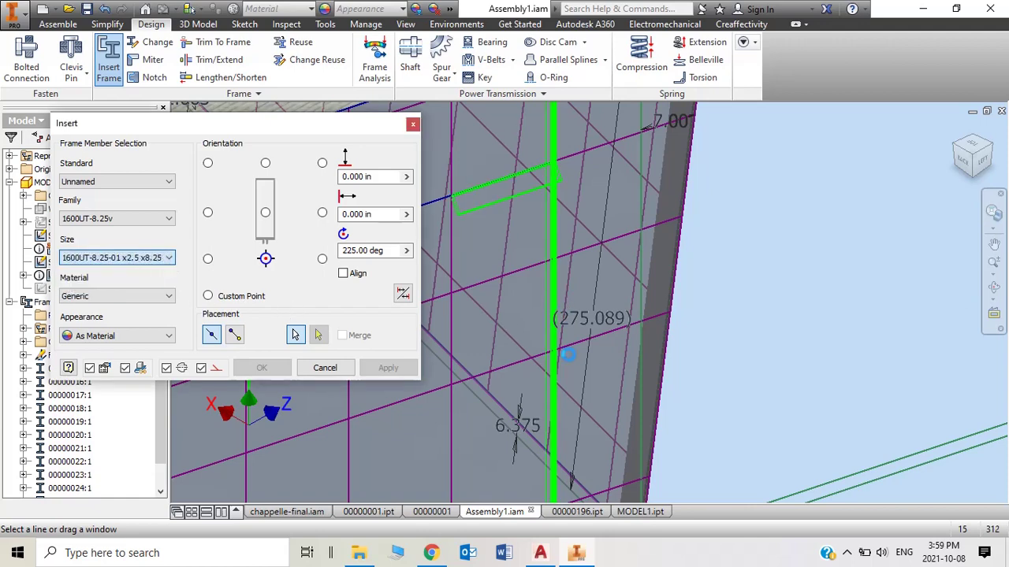
Try rotating the 1600UT-8.25v mullion's preview to 0 degrees
{"action": "scroll", "coordinate": [568, 355], "scroll_direction": "down", "scroll_amount": 3}
{"action": "scroll", "coordinate": [577, 315], "scroll_direction": "up", "scroll_amount": 3}
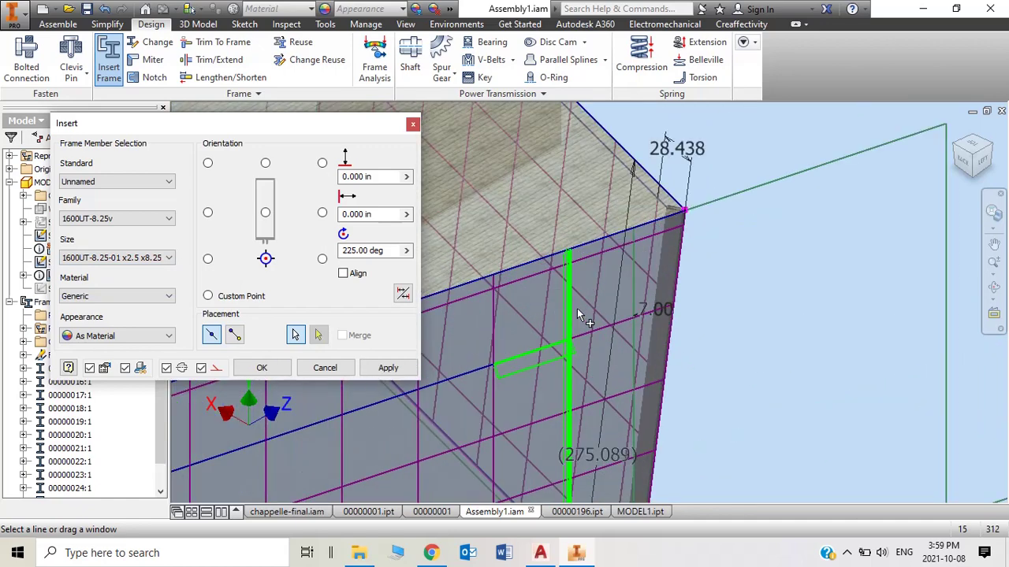
{"action": "scroll", "coordinate": [570, 267], "scroll_direction": "up", "scroll_amount": 2}
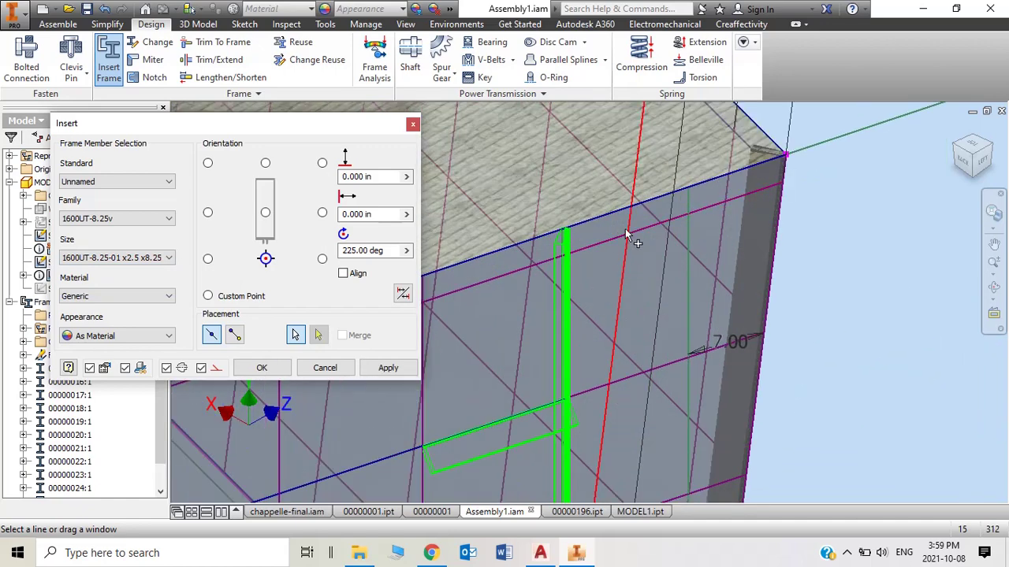
{"action": "scroll", "coordinate": [626, 235], "scroll_direction": "down", "scroll_amount": 2}
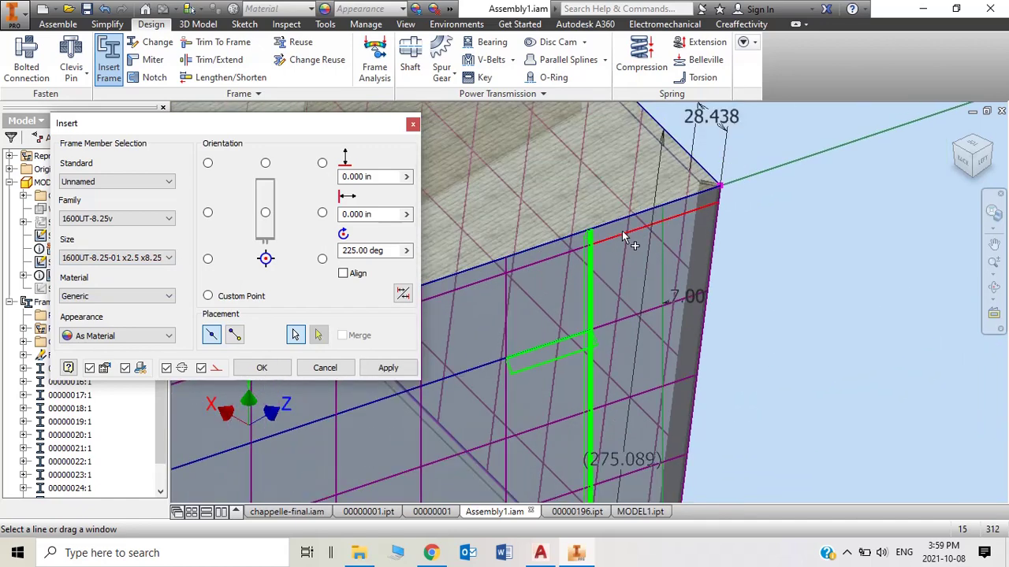
{"action": "left_click", "coordinate": [408, 250]}
{"action": "left_click", "coordinate": [464, 307]}
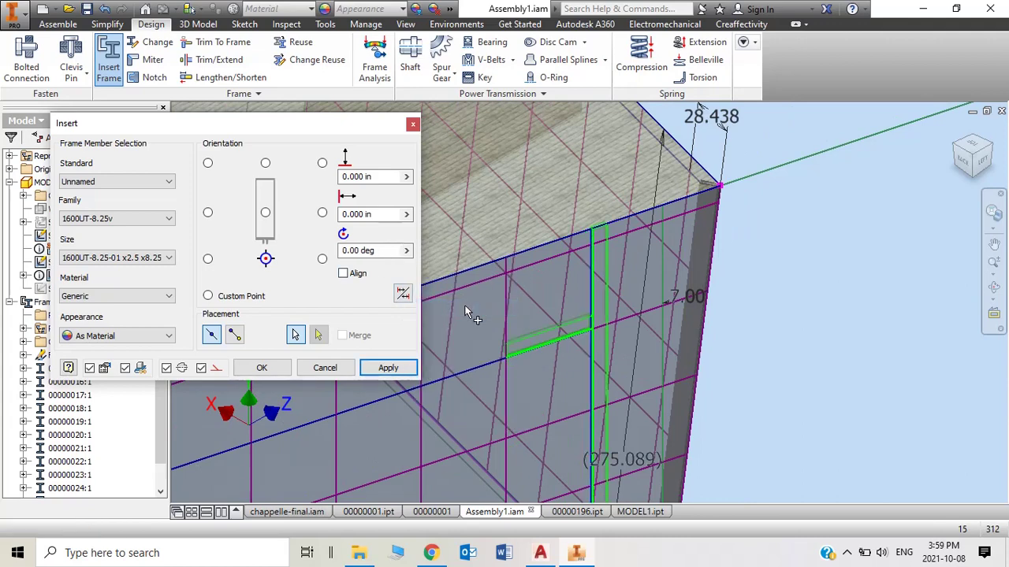
Set the 1600UT-8.25v mullion's rotation to 90 degrees and check its orientation at the wall's top edge
{"action": "left_click", "coordinate": [408, 251]}
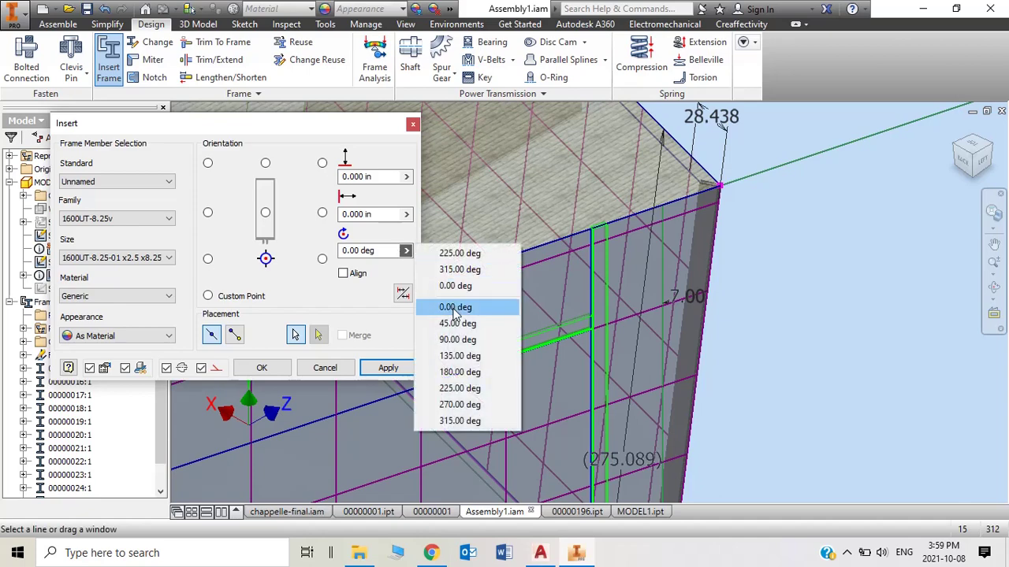
{"action": "left_click", "coordinate": [459, 341]}
{"action": "scroll", "coordinate": [598, 220], "scroll_direction": "up", "scroll_amount": 4}
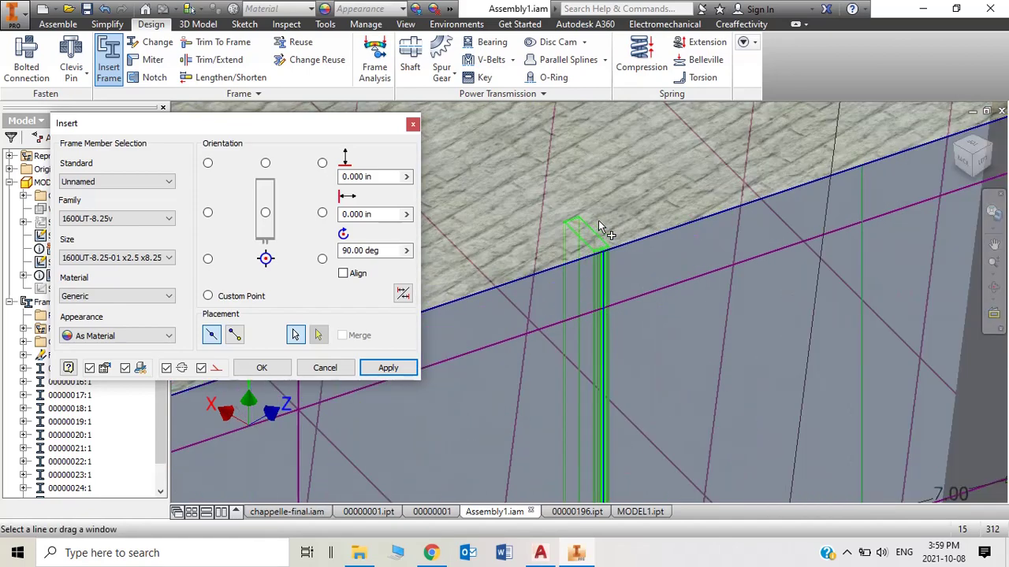
{"action": "scroll", "coordinate": [662, 256], "scroll_direction": "down", "scroll_amount": 4}
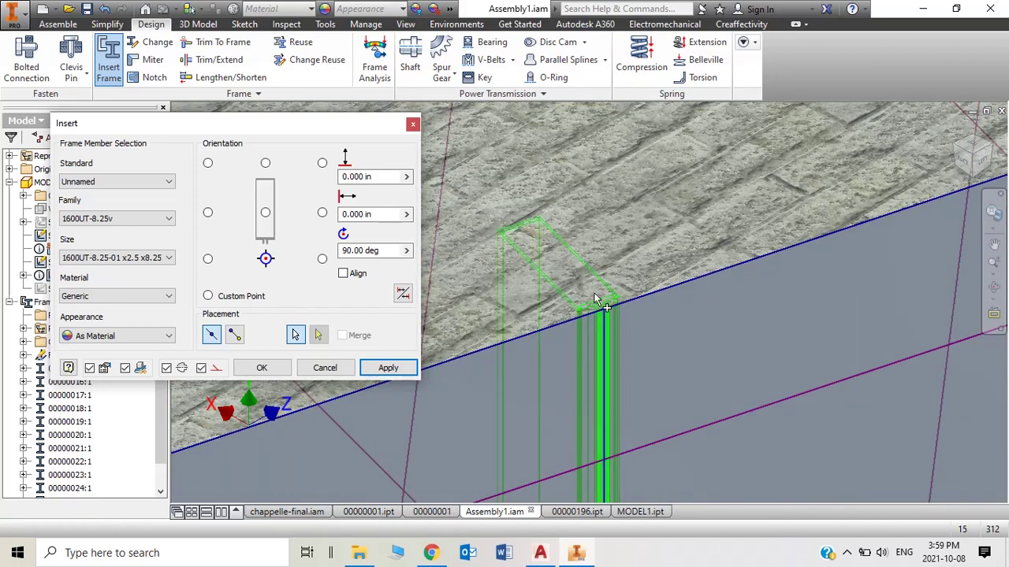
{"action": "scroll", "coordinate": [603, 252], "scroll_direction": "down", "scroll_amount": 2}
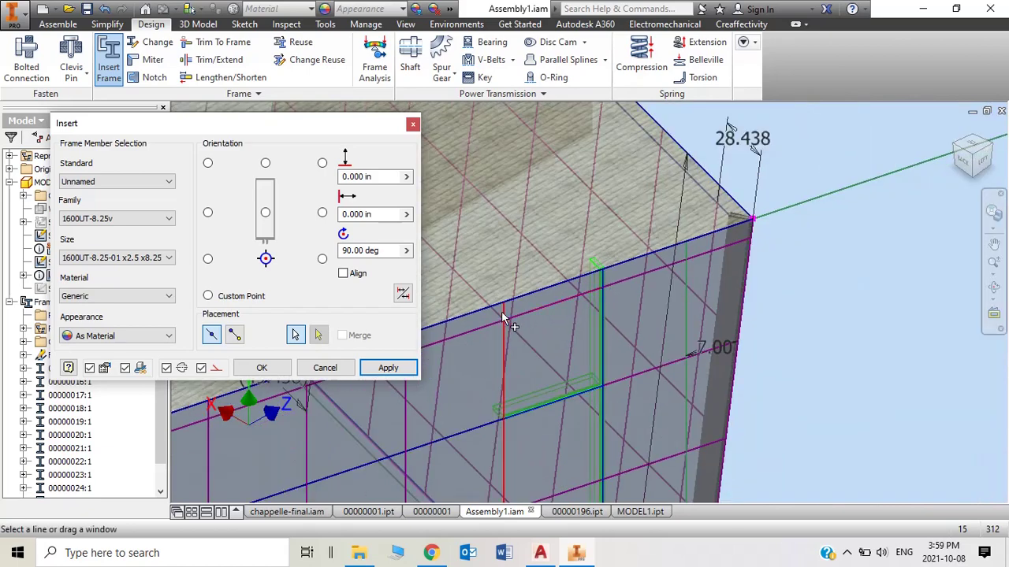
Add the next three vertical lines away from the far corner to the selection and insert the 1600UT-8.25v members at 90 degrees
{"action": "left_click", "coordinate": [502, 313]}
{"action": "scroll", "coordinate": [715, 271], "scroll_direction": "down", "scroll_amount": 2}
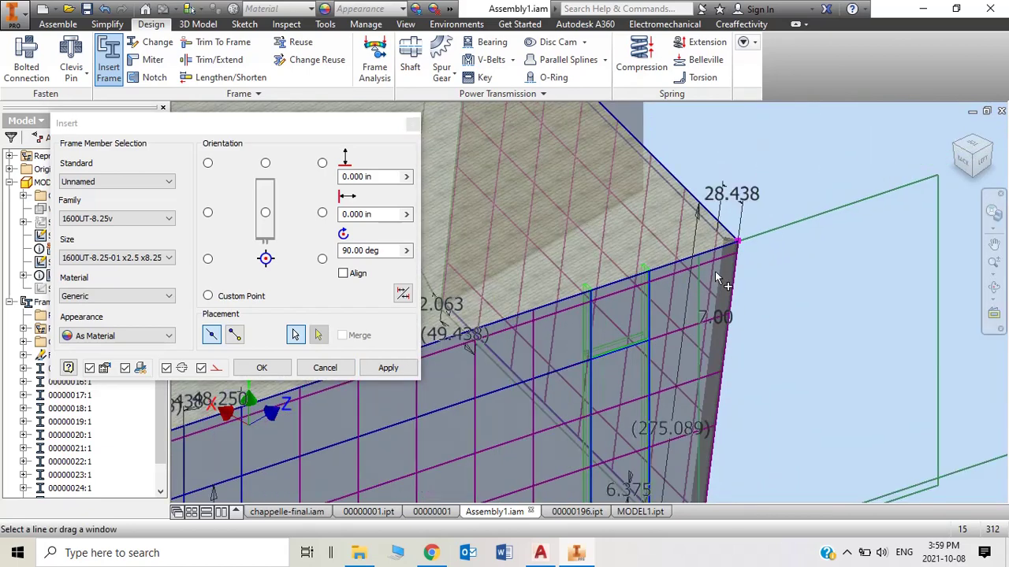
{"action": "left_click", "coordinate": [532, 328]}
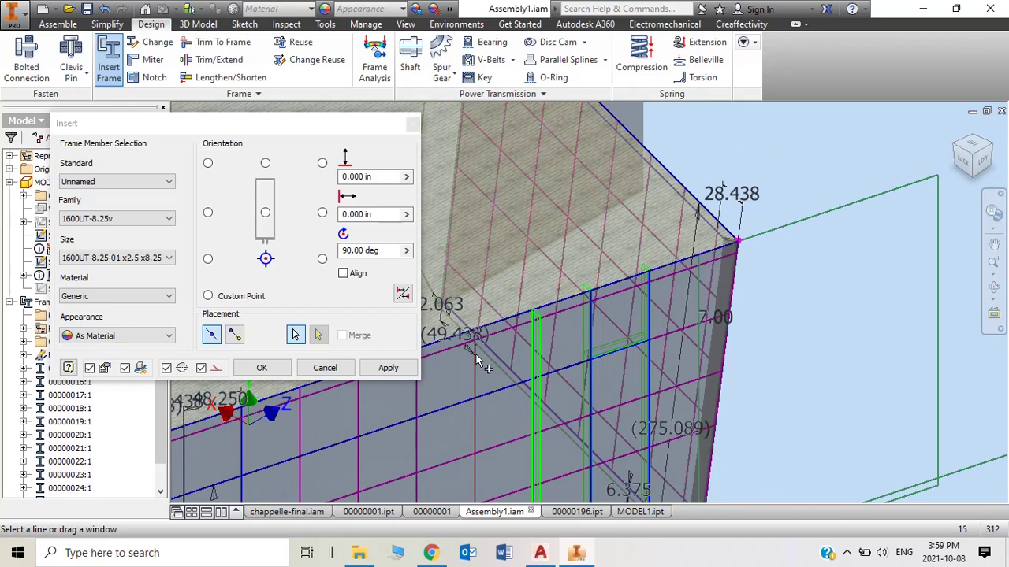
{"action": "scroll", "coordinate": [536, 317], "scroll_direction": "up", "scroll_amount": 3}
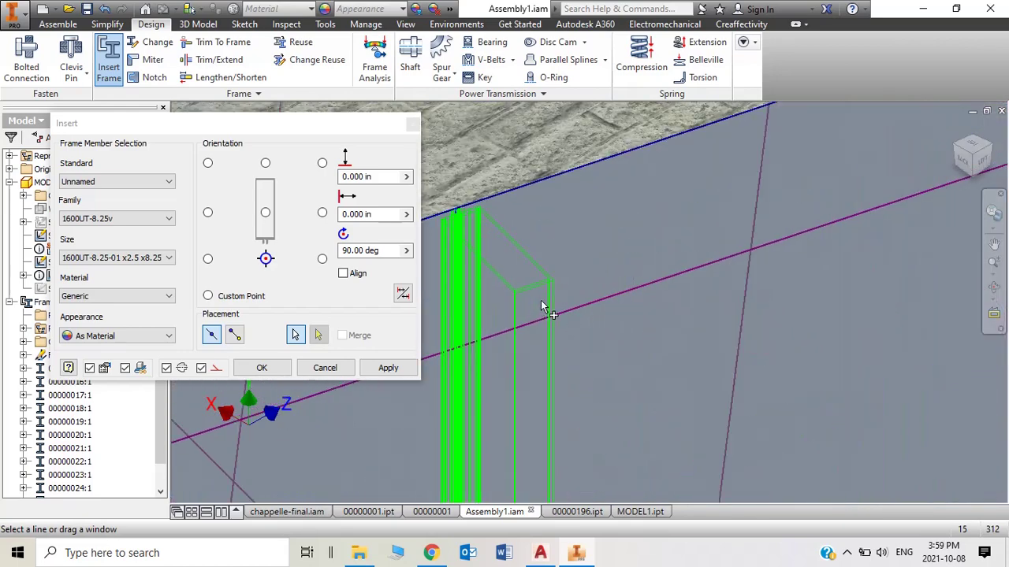
{"action": "left_click", "coordinate": [388, 367]}
{"action": "left_click", "coordinate": [577, 372]}
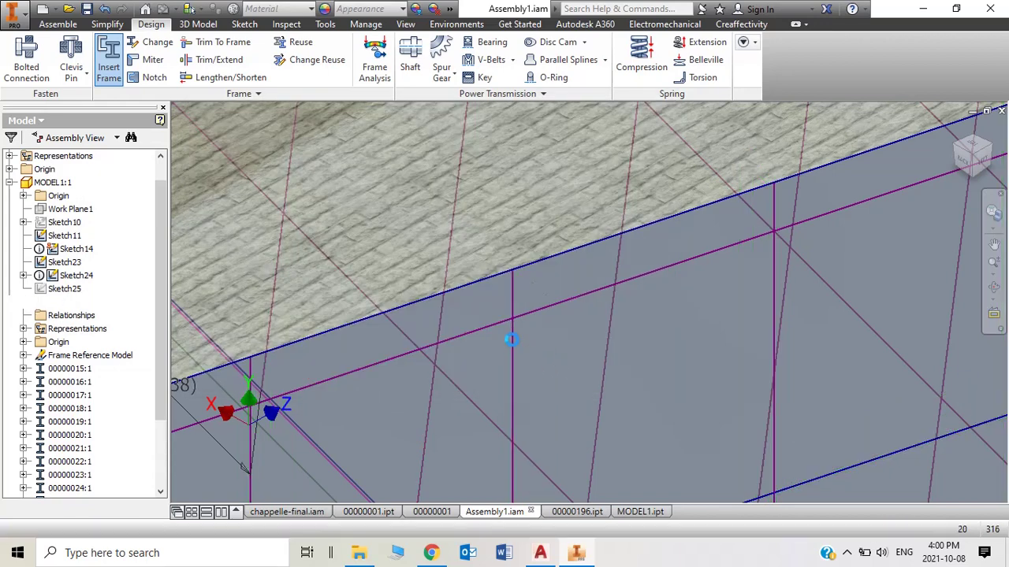
{"action": "scroll", "coordinate": [684, 255], "scroll_direction": "up", "scroll_amount": 2}
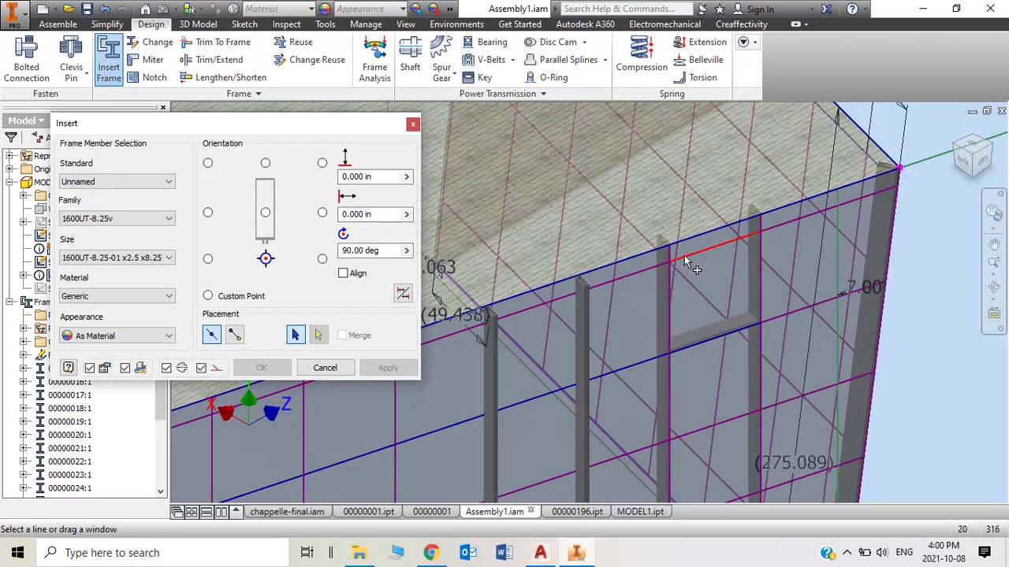
{"action": "scroll", "coordinate": [714, 270], "scroll_direction": "down", "scroll_amount": 2}
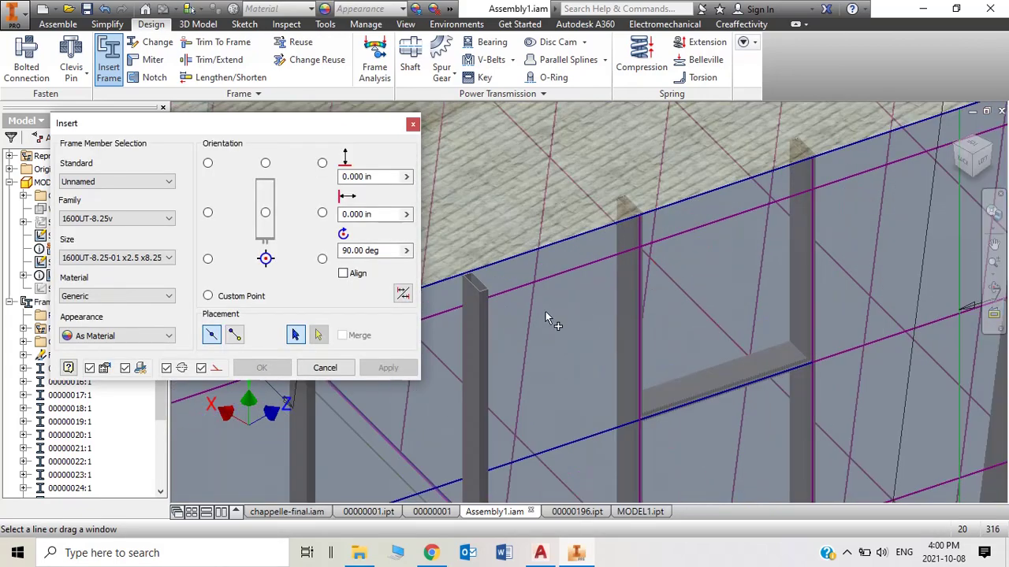
{"action": "scroll", "coordinate": [504, 303], "scroll_direction": "up", "scroll_amount": 2}
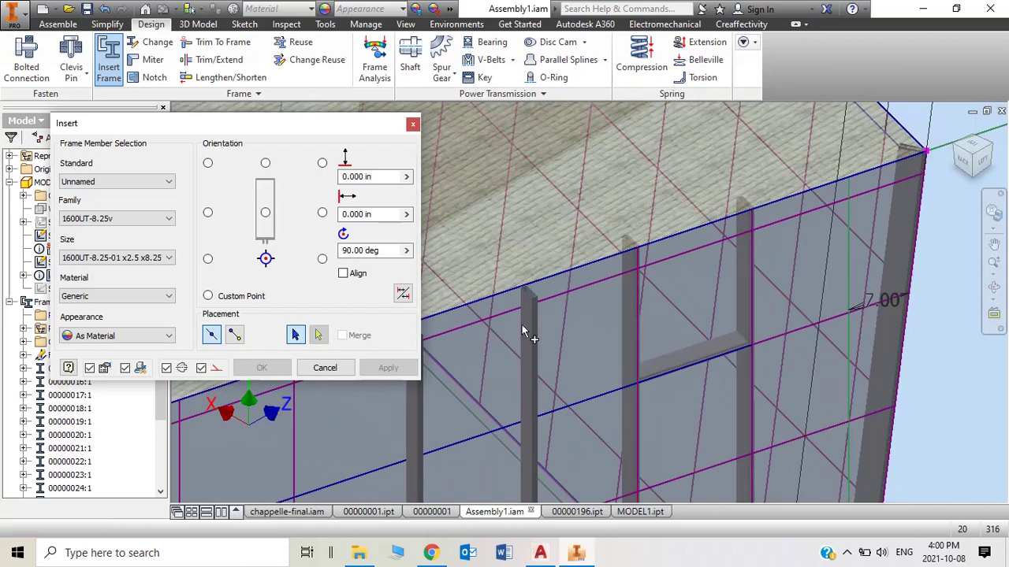
{"action": "scroll", "coordinate": [520, 327], "scroll_direction": "down", "scroll_amount": 3}
{"action": "left_click", "coordinate": [325, 368]}
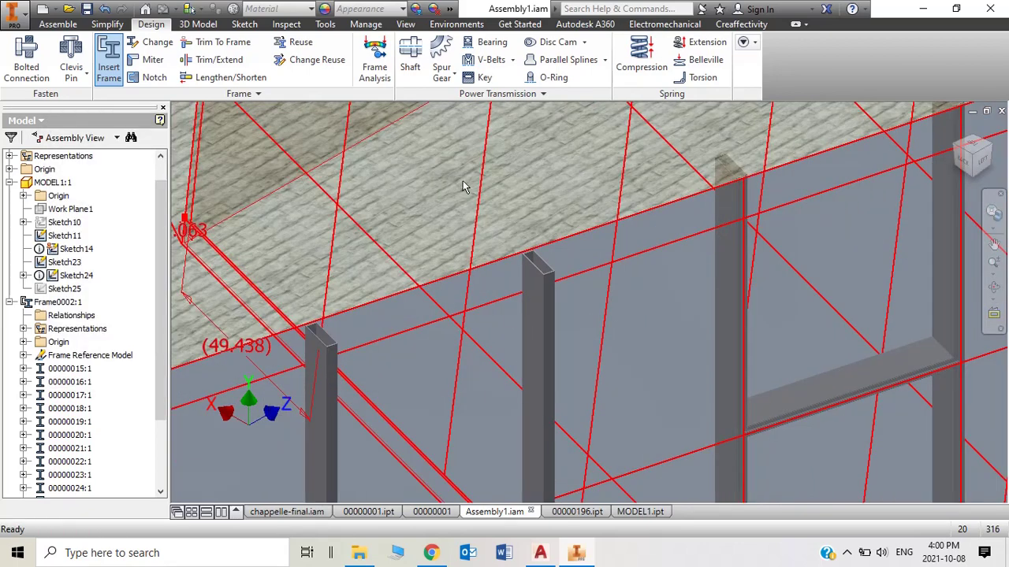
Edit the third mullion from the far corner with Frame Generator and change its rotation to 270 degrees
{"action": "scroll", "coordinate": [139, 344], "scroll_direction": "down", "scroll_amount": 2}
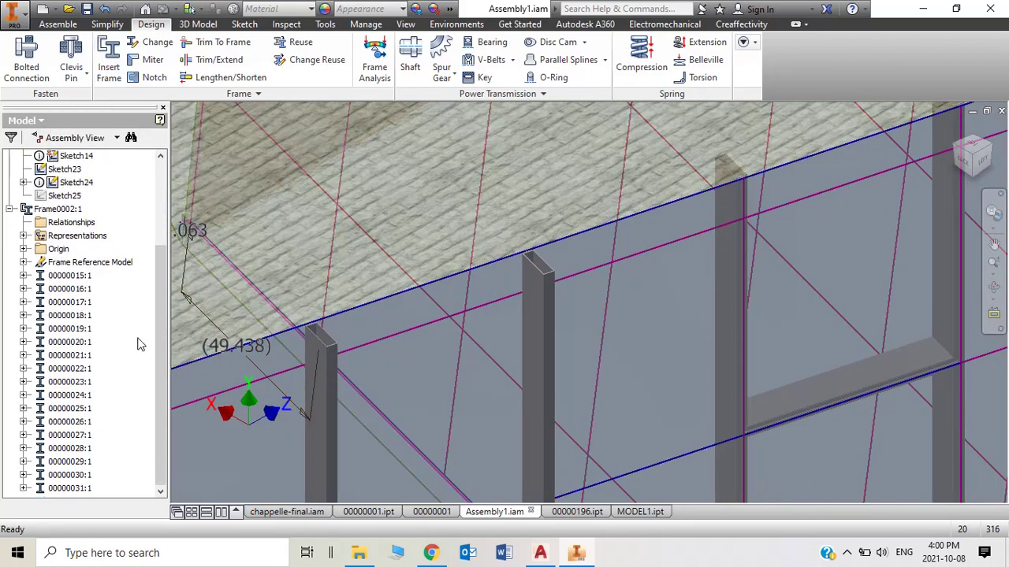
{"action": "left_click", "coordinate": [69, 474]}
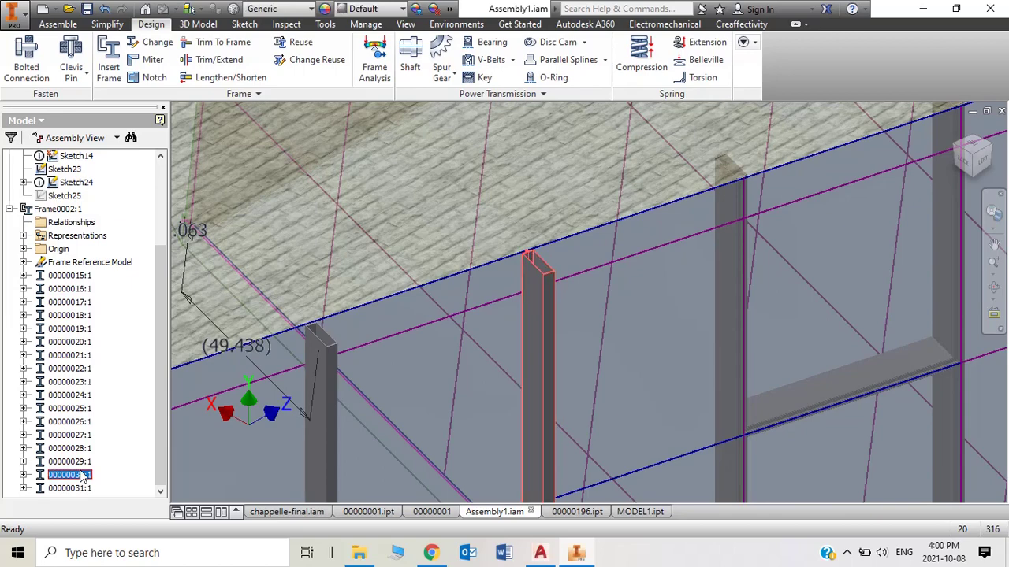
{"action": "right_click", "coordinate": [82, 476]}
{"action": "left_click", "coordinate": [168, 177]}
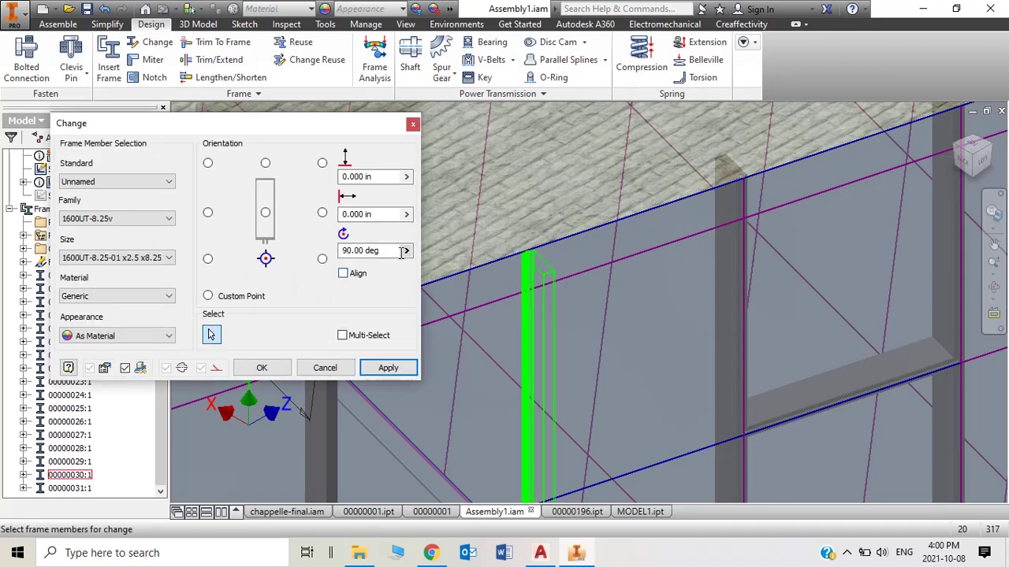
{"action": "left_click", "coordinate": [406, 250]}
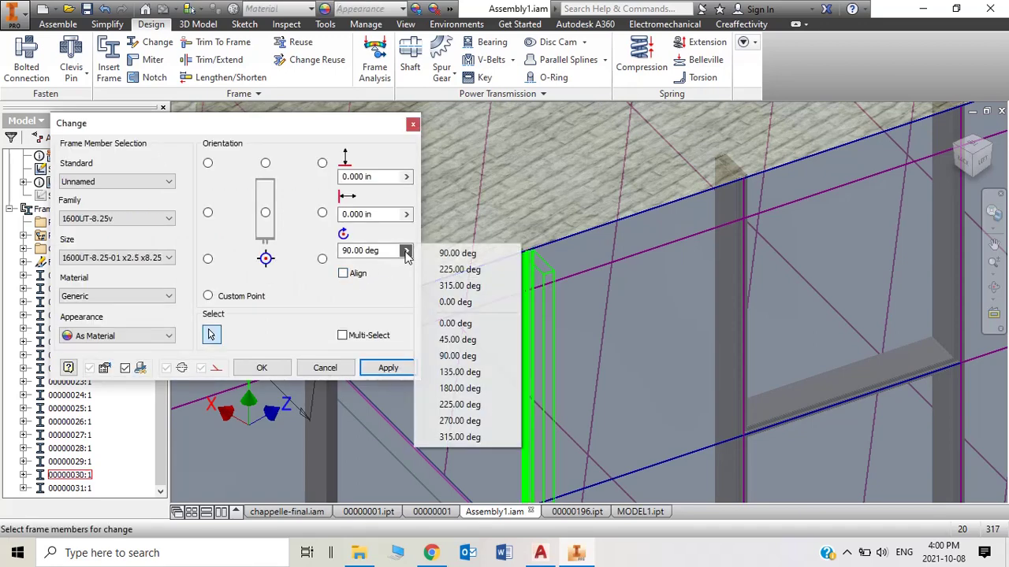
{"action": "left_click", "coordinate": [455, 421]}
{"action": "scroll", "coordinate": [521, 227], "scroll_direction": "up", "scroll_amount": 3}
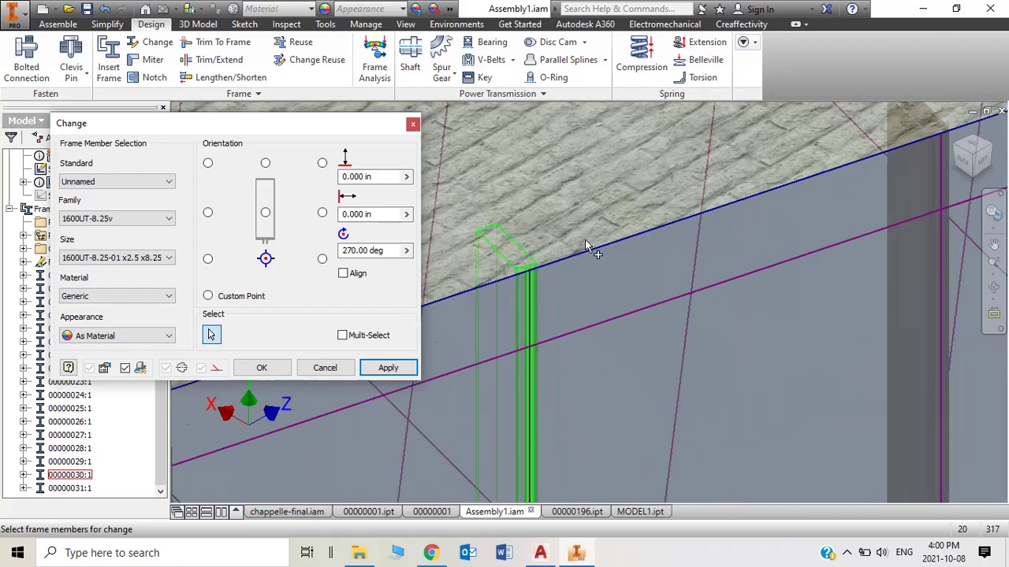
{"action": "left_click", "coordinate": [392, 365]}
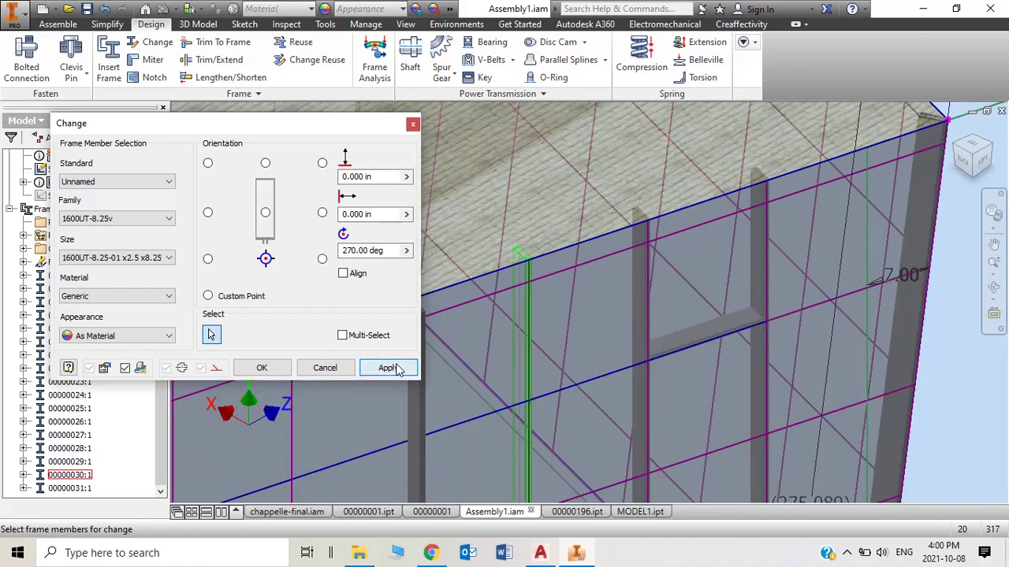
{"action": "left_click", "coordinate": [323, 369]}
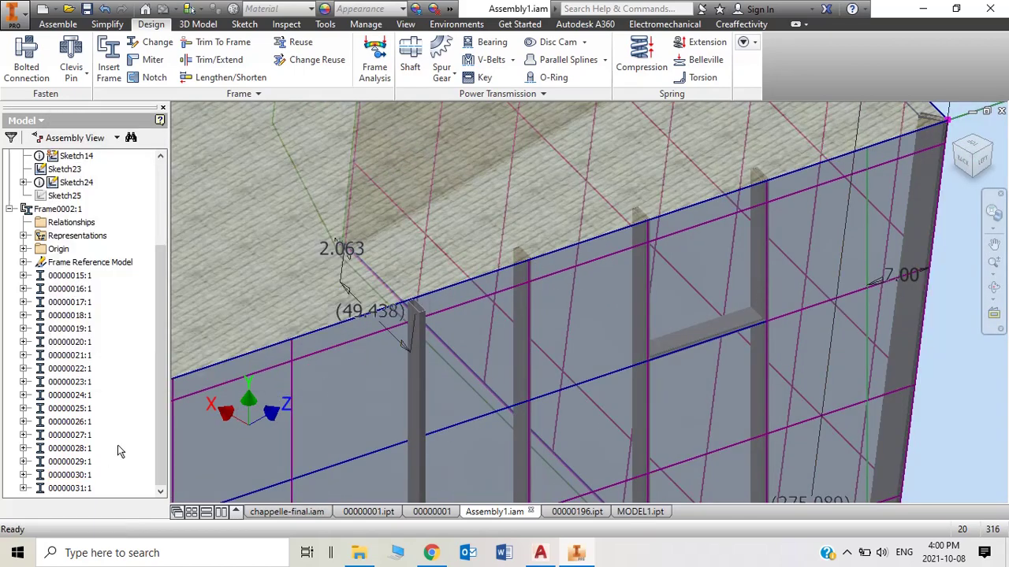
Change the fourth mullion from the far corner to a 270 degree rotation with Frame Generator and end the editing
{"action": "left_click", "coordinate": [88, 490]}
{"action": "right_click", "coordinate": [89, 491]}
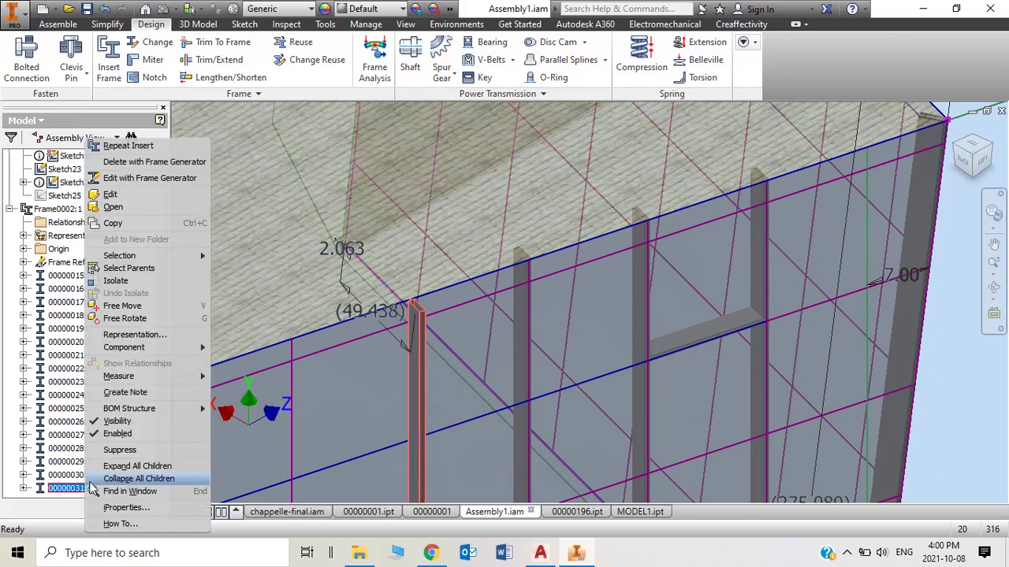
{"action": "left_click", "coordinate": [158, 181]}
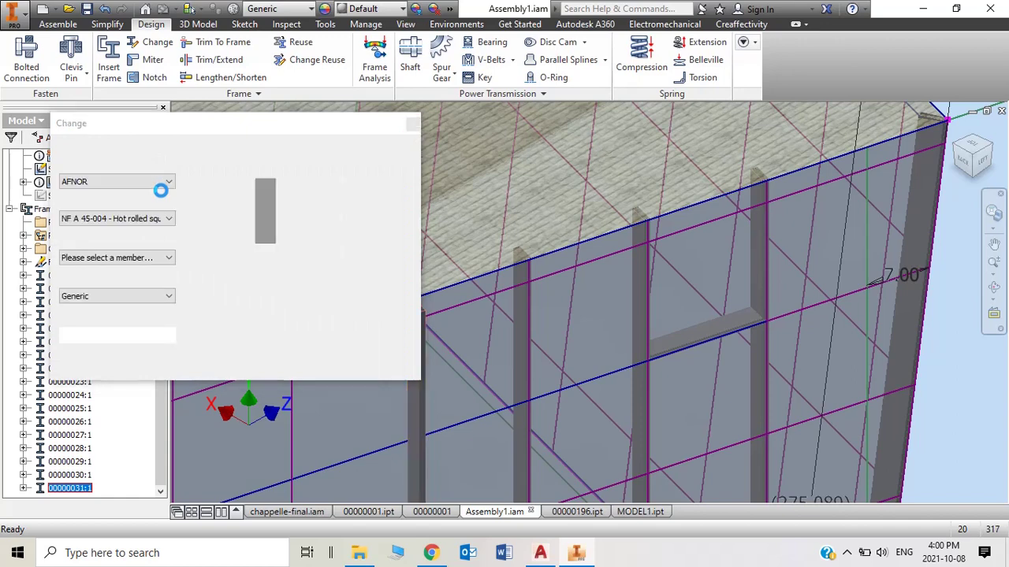
{"action": "left_click", "coordinate": [406, 250]}
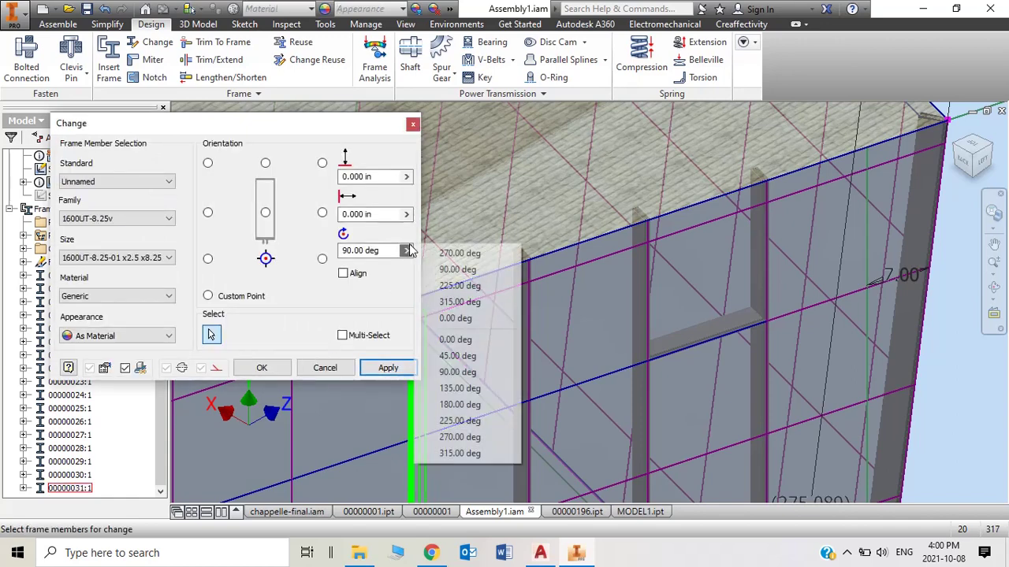
{"action": "left_click", "coordinate": [462, 437]}
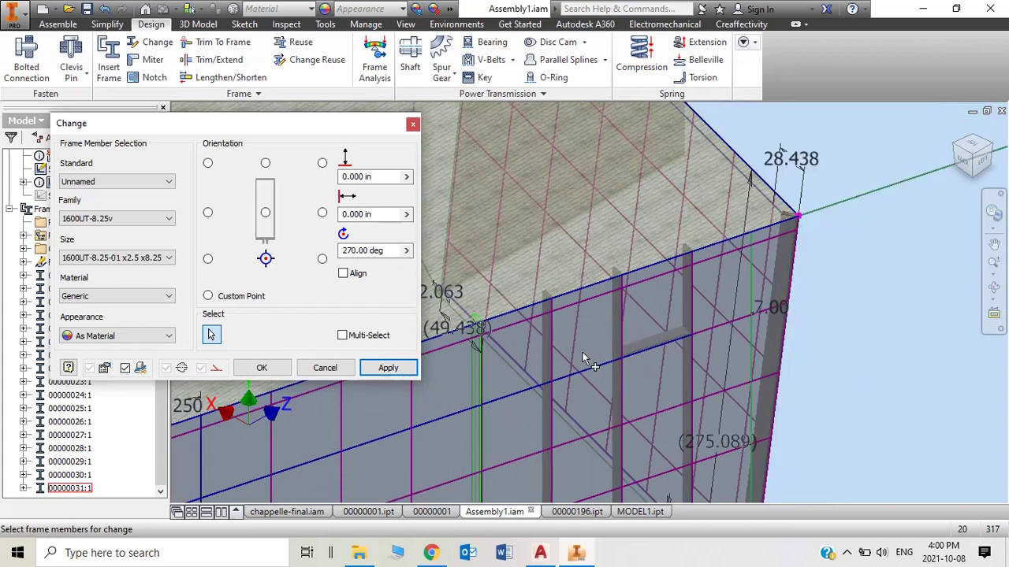
{"action": "scroll", "coordinate": [471, 327], "scroll_direction": "down", "scroll_amount": 2}
{"action": "left_click", "coordinate": [390, 370]}
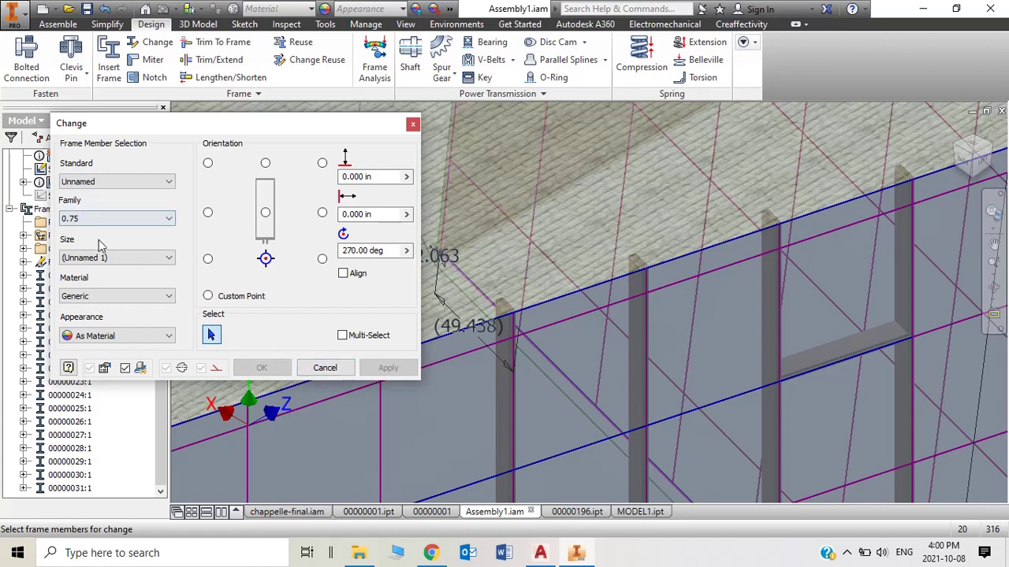
{"action": "left_click", "coordinate": [119, 182]}
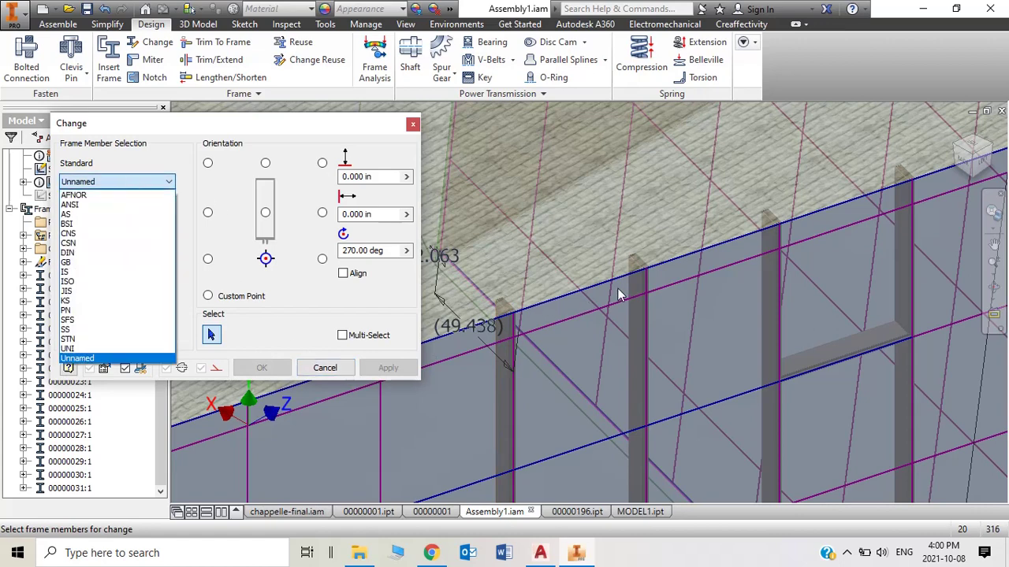
{"action": "scroll", "coordinate": [617, 288], "scroll_direction": "down", "scroll_amount": 4}
{"action": "scroll", "coordinate": [640, 298], "scroll_direction": "up", "scroll_amount": 3}
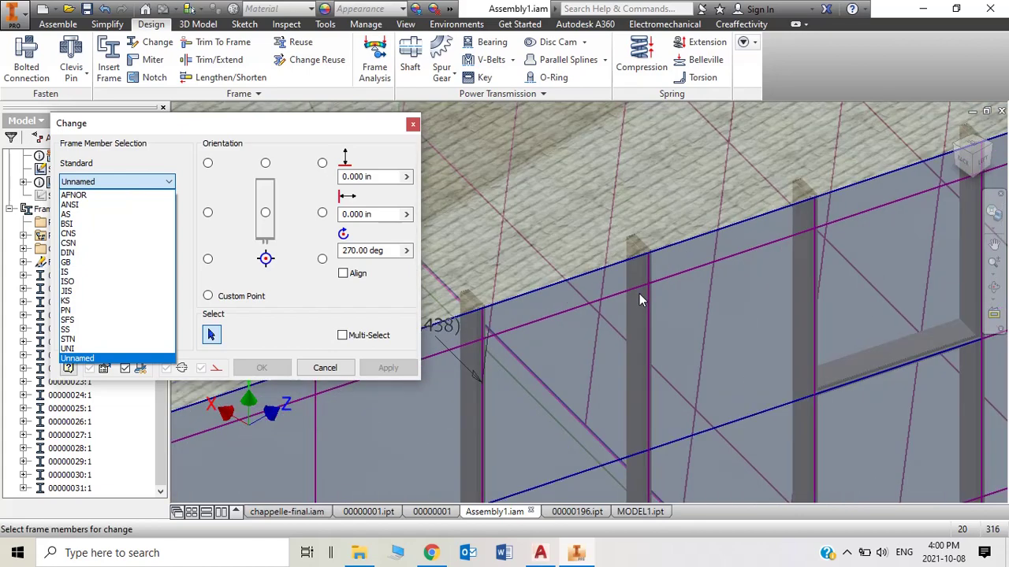
{"action": "left_click", "coordinate": [326, 366]}
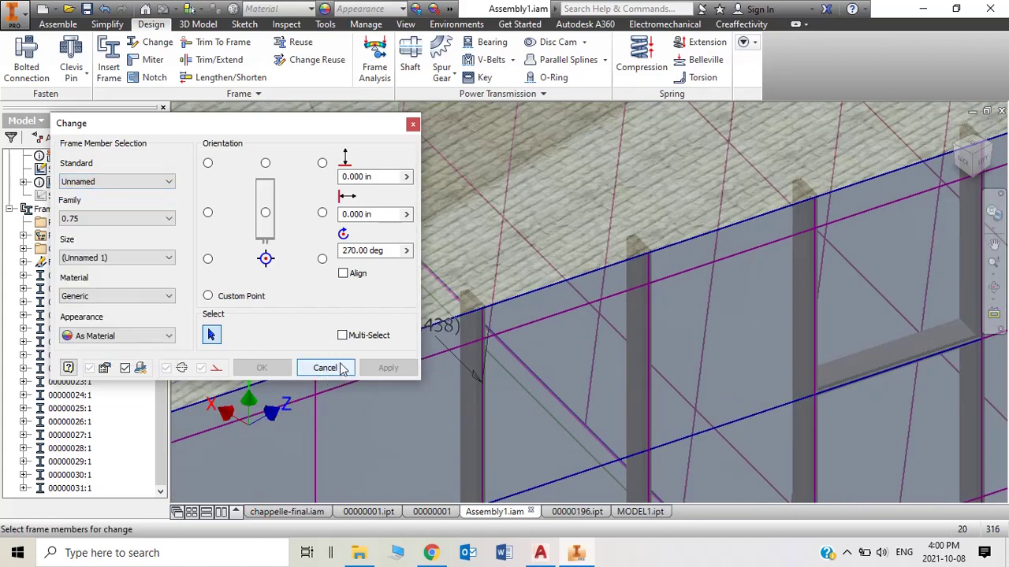
{"action": "left_click", "coordinate": [326, 367]}
Look over the frame members inserted along the walls and switch to the chappelle-final.iam assembly
{"action": "scroll", "coordinate": [516, 309], "scroll_direction": "up", "scroll_amount": 3}
{"action": "scroll", "coordinate": [517, 309], "scroll_direction": "up", "scroll_amount": 3}
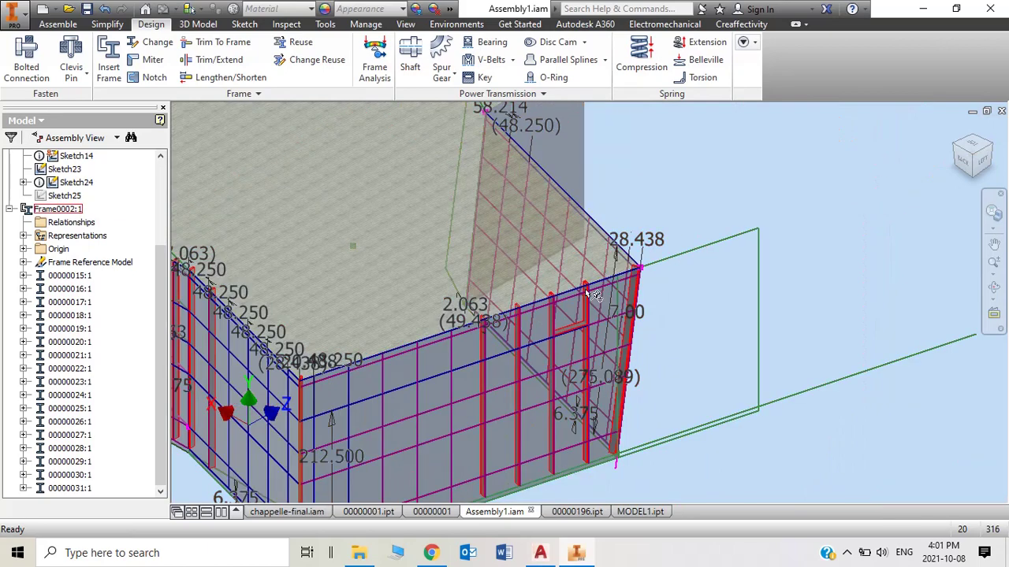
{"action": "scroll", "coordinate": [607, 297], "scroll_direction": "down", "scroll_amount": 2}
{"action": "scroll", "coordinate": [631, 298], "scroll_direction": "up", "scroll_amount": 2}
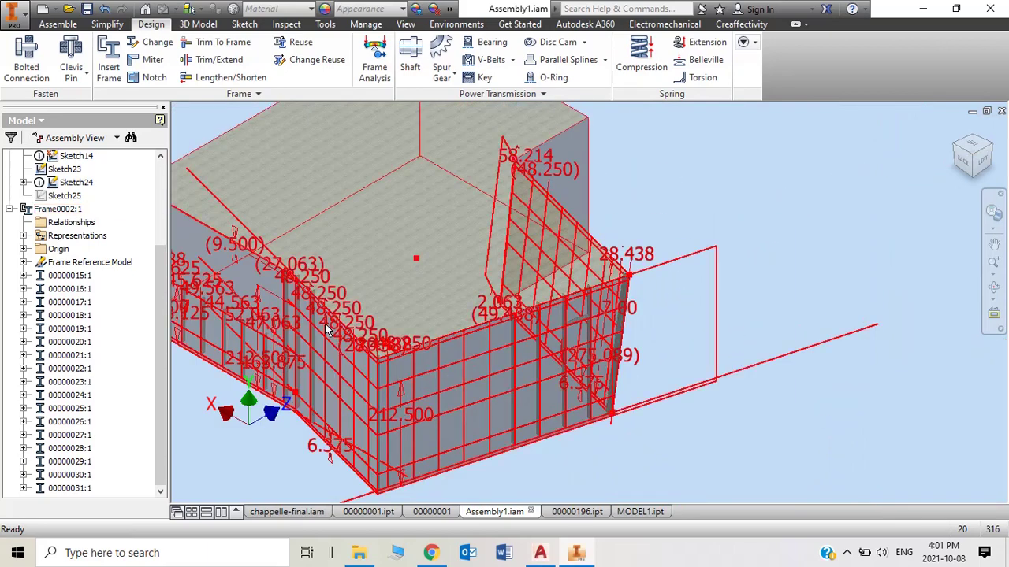
{"action": "scroll", "coordinate": [329, 326], "scroll_direction": "down", "scroll_amount": 3}
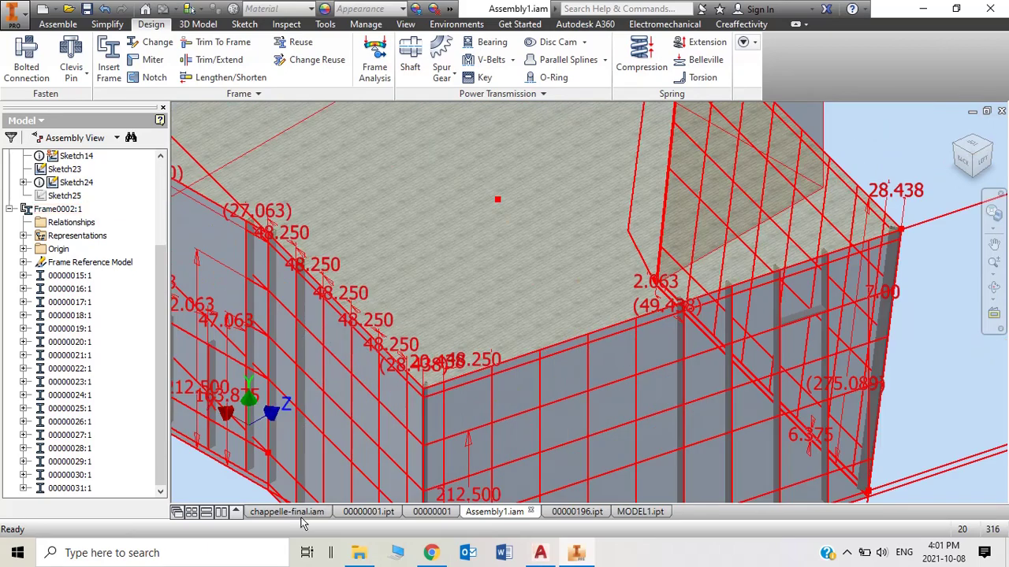
{"action": "left_click", "coordinate": [301, 516]}
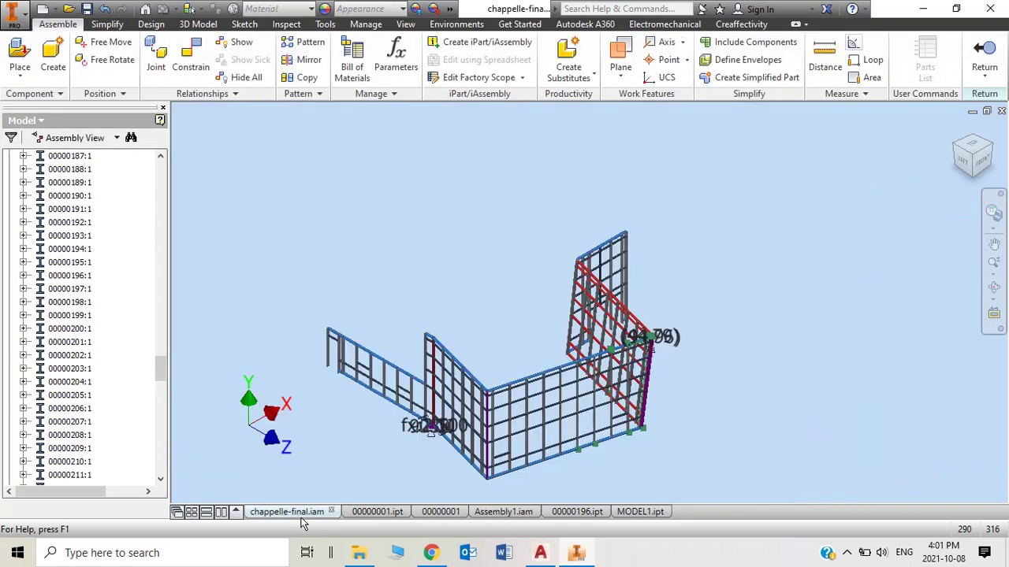
Examine how the blue top rails meet the grey mullions along the wall nearest the dark red mullion
{"action": "scroll", "coordinate": [398, 286], "scroll_direction": "down", "scroll_amount": 6}
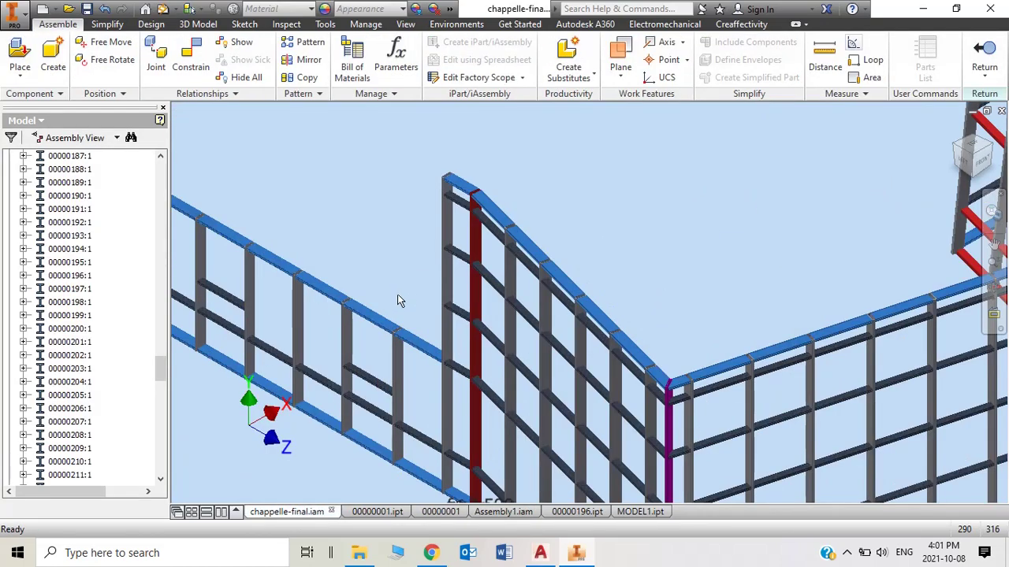
{"action": "scroll", "coordinate": [398, 353], "scroll_direction": "down", "scroll_amount": 6}
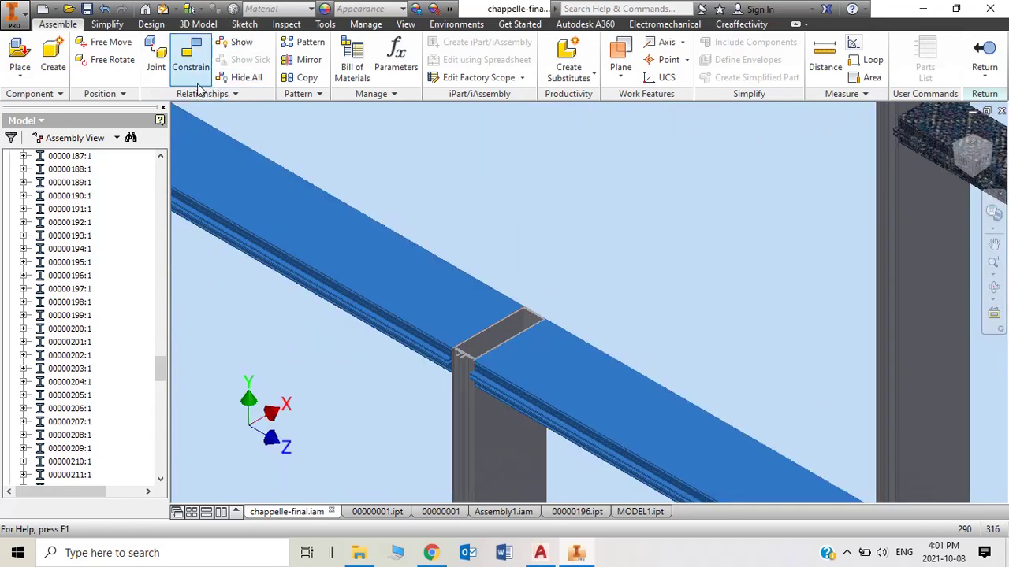
{"action": "left_click", "coordinate": [152, 24]}
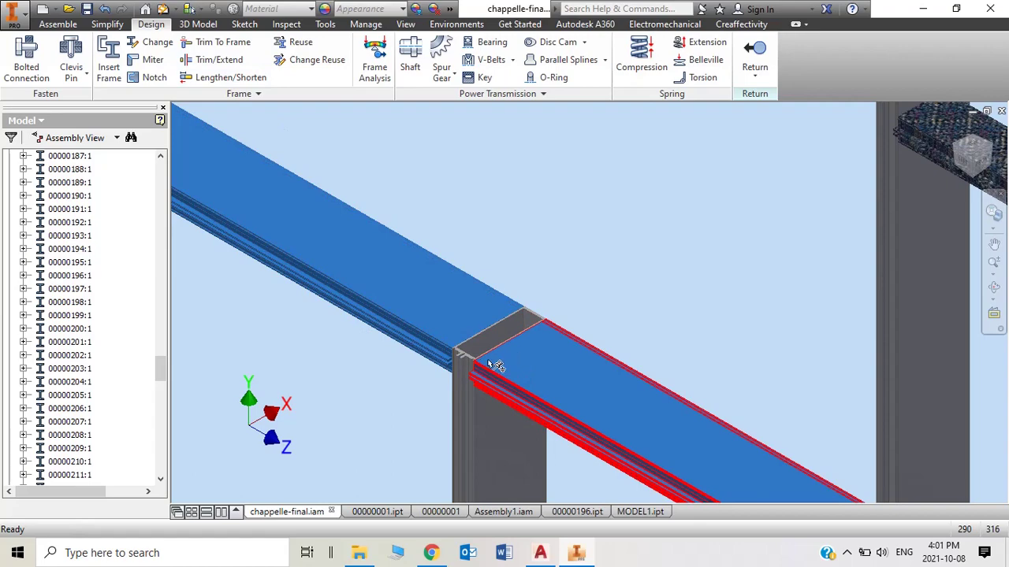
{"action": "scroll", "coordinate": [497, 365], "scroll_direction": "down", "scroll_amount": 2}
{"action": "scroll", "coordinate": [417, 279], "scroll_direction": "down", "scroll_amount": 4}
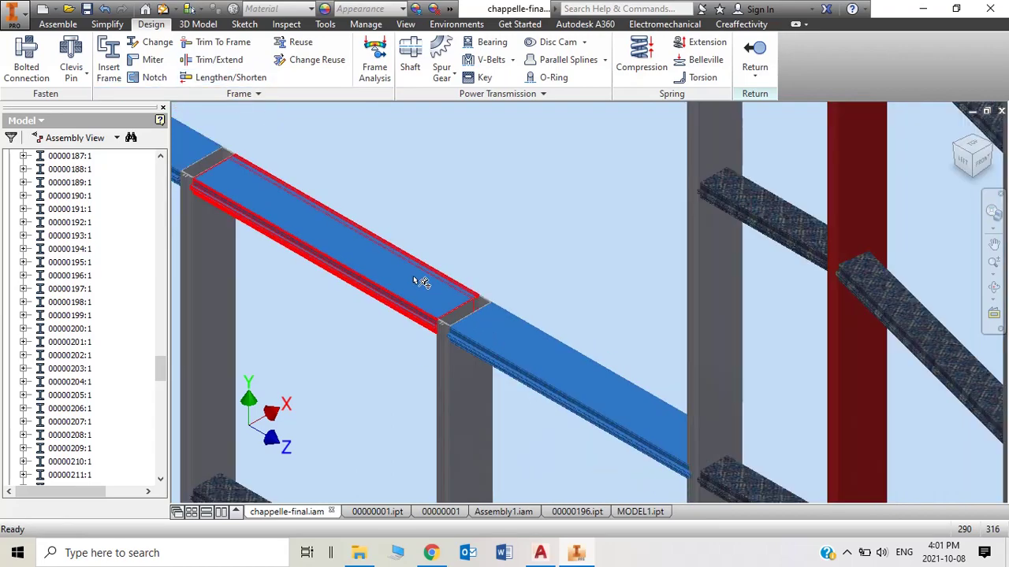
{"action": "scroll", "coordinate": [425, 277], "scroll_direction": "down", "scroll_amount": 3}
{"action": "scroll", "coordinate": [587, 290], "scroll_direction": "up", "scroll_amount": 4}
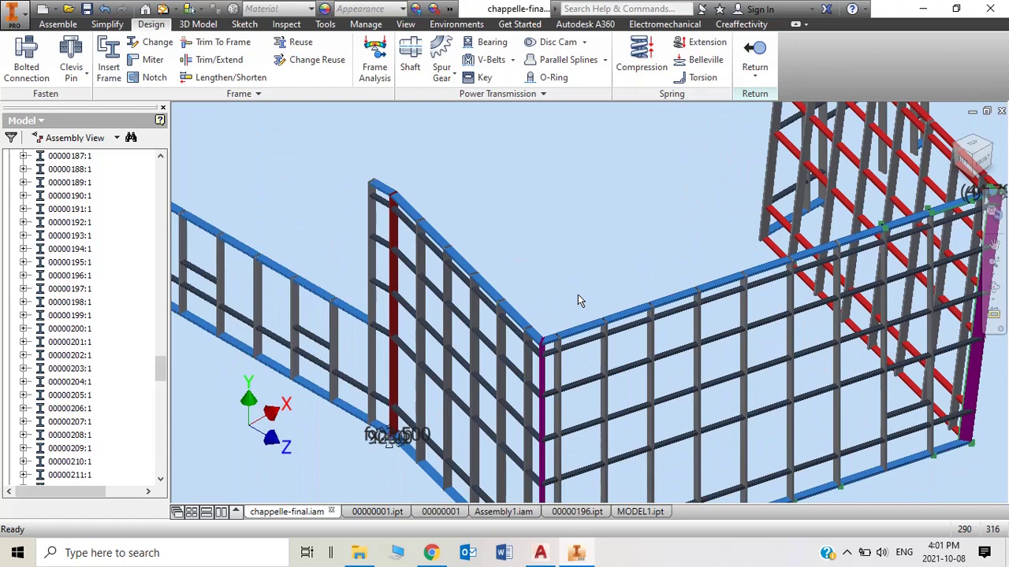
{"action": "scroll", "coordinate": [578, 294], "scroll_direction": "down", "scroll_amount": 5}
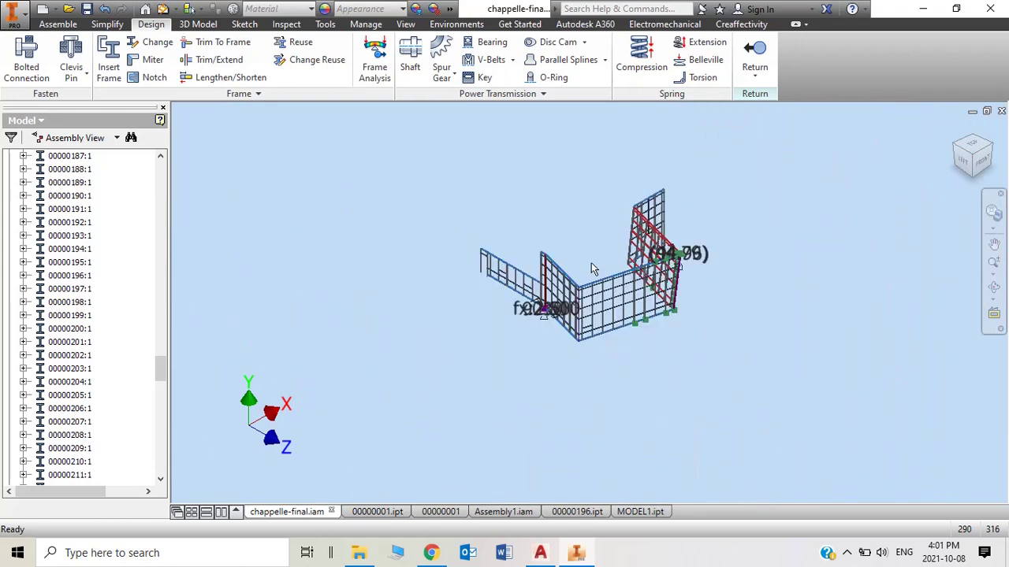
Inspect the top rail joints at the purple corner mullion and at the dark red angled mullion
{"action": "scroll", "coordinate": [569, 276], "scroll_direction": "up", "scroll_amount": 2}
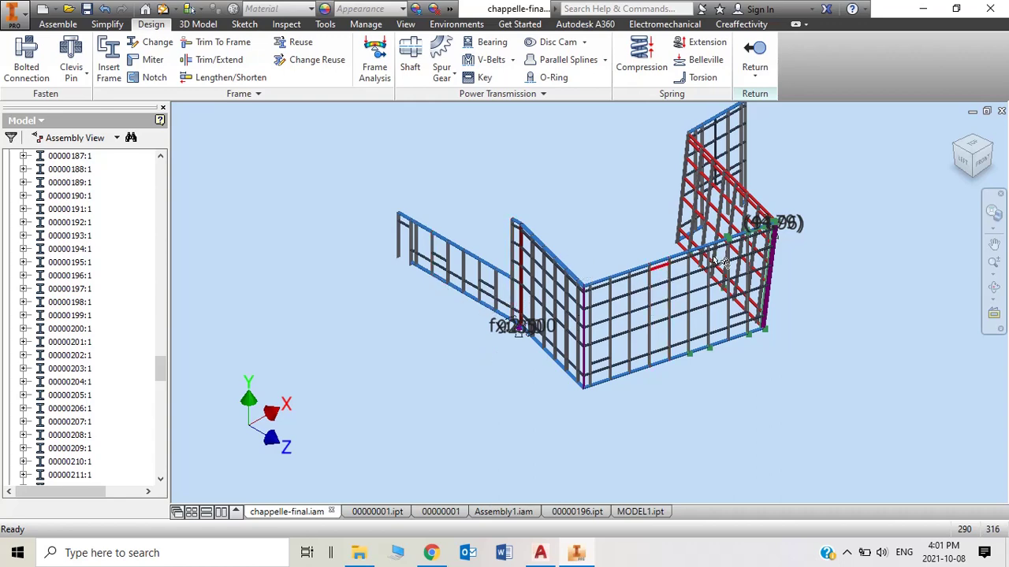
{"action": "scroll", "coordinate": [724, 266], "scroll_direction": "up", "scroll_amount": 5}
{"action": "scroll", "coordinate": [725, 266], "scroll_direction": "down", "scroll_amount": 4}
{"action": "scroll", "coordinate": [620, 268], "scroll_direction": "up", "scroll_amount": 4}
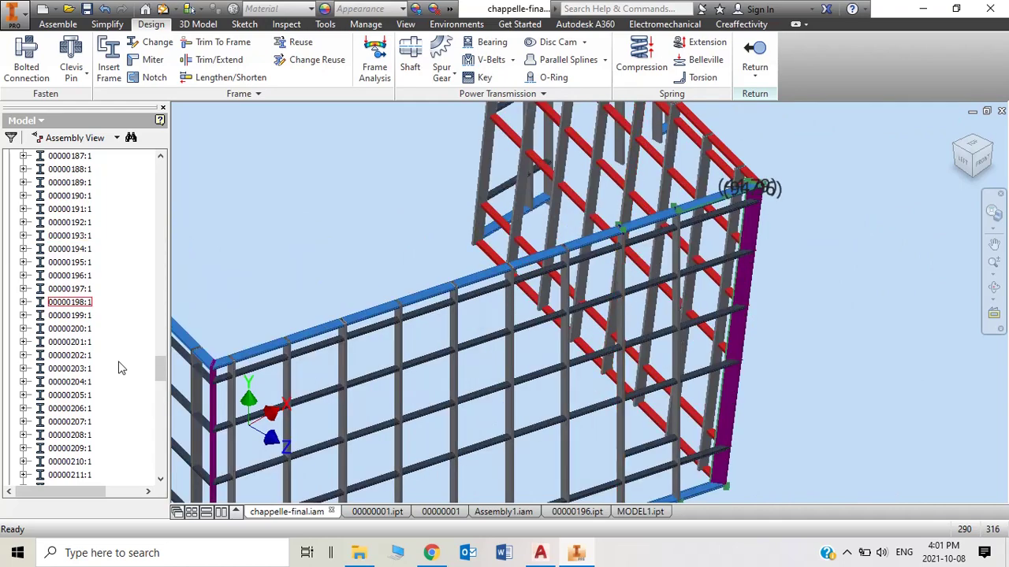
{"action": "scroll", "coordinate": [217, 378], "scroll_direction": "up", "scroll_amount": 5}
{"action": "scroll", "coordinate": [217, 378], "scroll_direction": "down", "scroll_amount": 4}
{"action": "middle_click_drag", "start_coordinate": [383, 356], "coordinate": [241, 331], "text": "shift"}
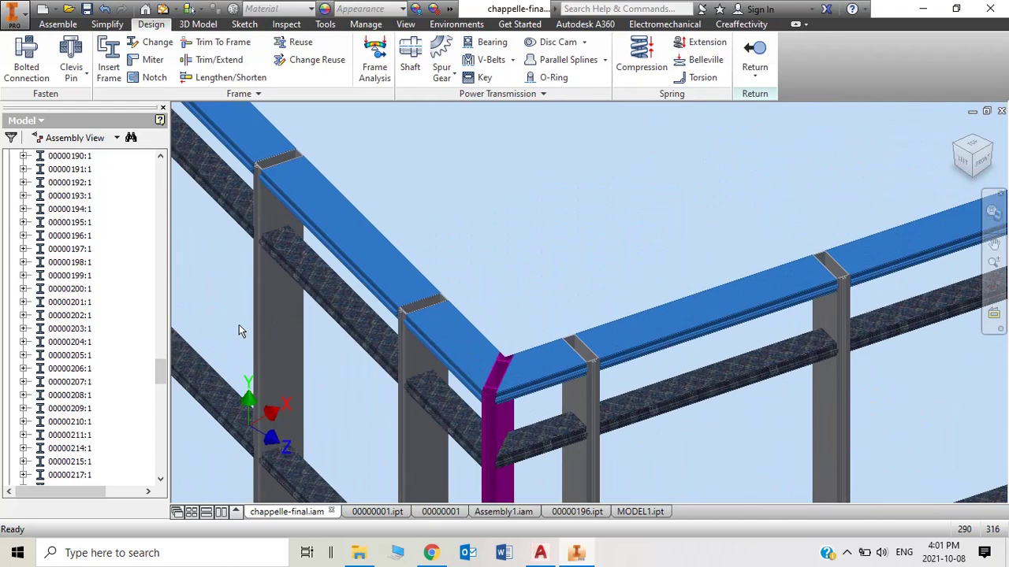
{"action": "scroll", "coordinate": [533, 379], "scroll_direction": "up", "scroll_amount": 4}
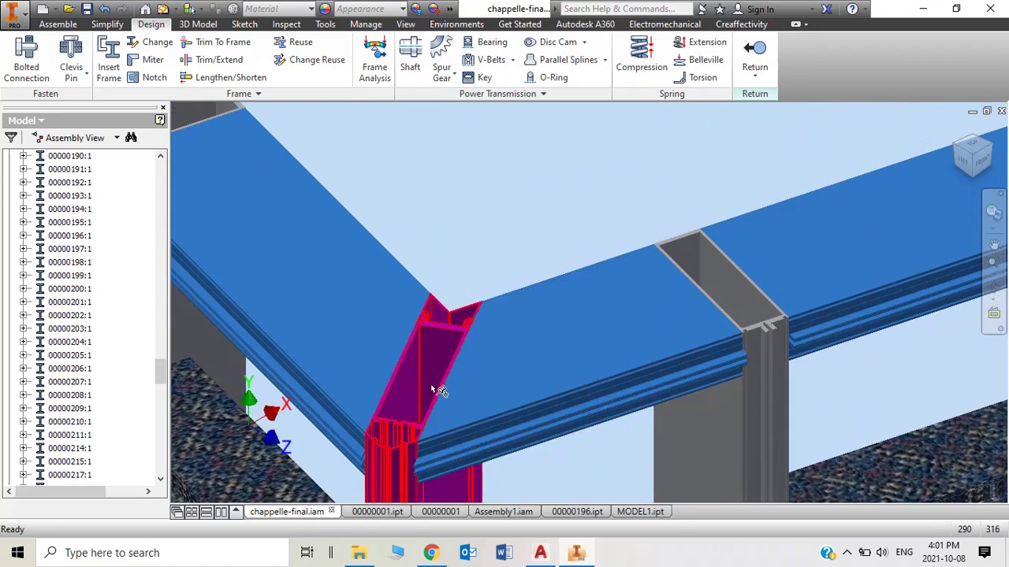
{"action": "scroll", "coordinate": [554, 363], "scroll_direction": "down", "scroll_amount": 5}
{"action": "scroll", "coordinate": [563, 369], "scroll_direction": "down", "scroll_amount": 3}
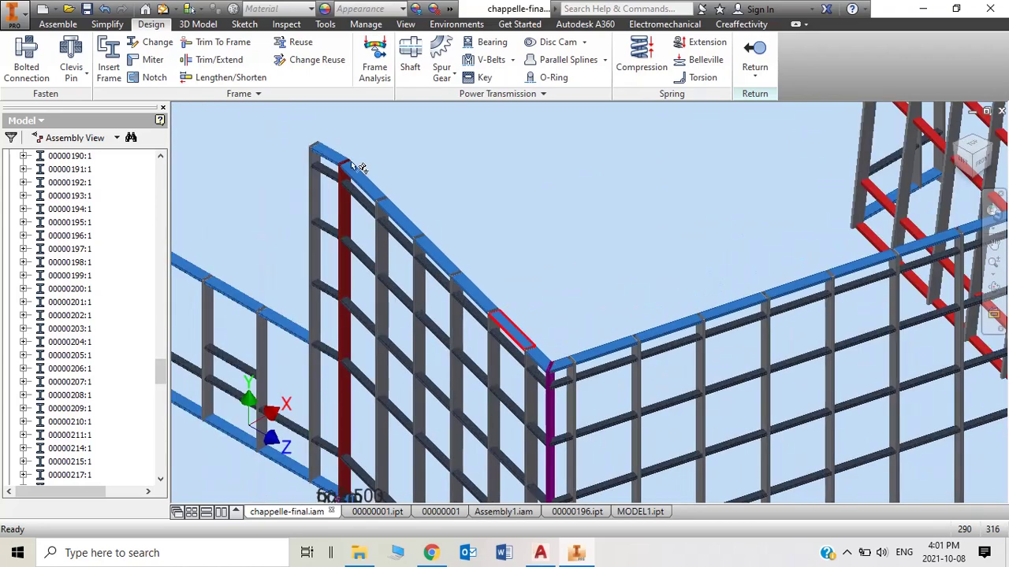
{"action": "scroll", "coordinate": [356, 162], "scroll_direction": "up", "scroll_amount": 5}
{"action": "scroll", "coordinate": [344, 155], "scroll_direction": "up", "scroll_amount": 2}
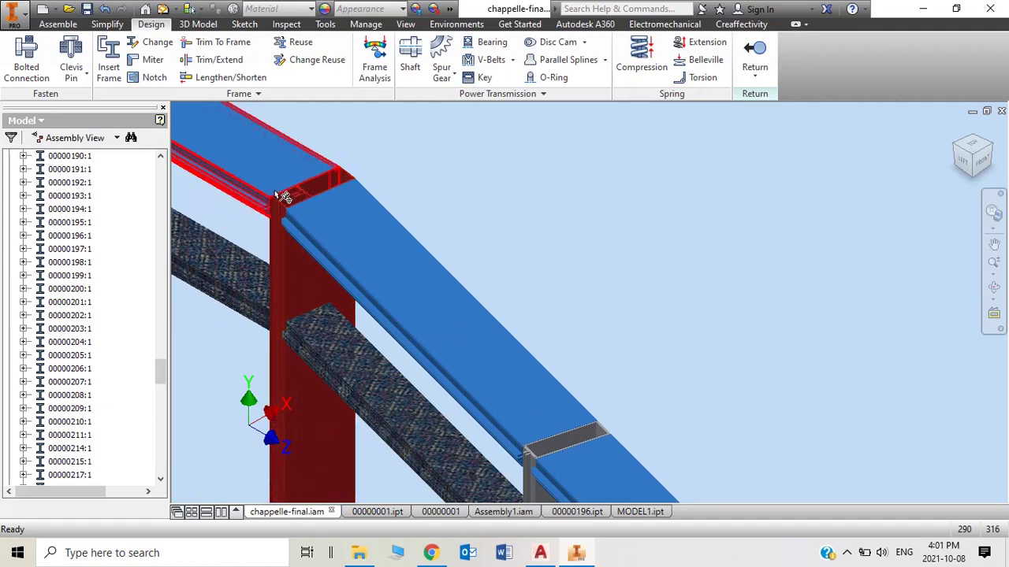
{"action": "scroll", "coordinate": [330, 260], "scroll_direction": "down", "scroll_amount": 6}
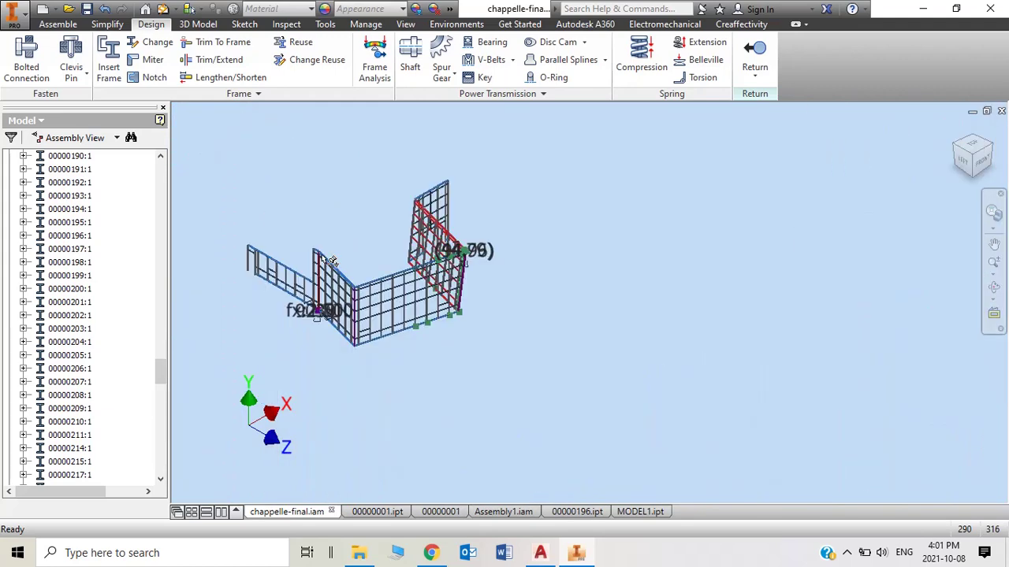
Inspect the joint at the top of the purple end mullion, where the blue rail meets the sloped red members
{"action": "scroll", "coordinate": [470, 263], "scroll_direction": "up", "scroll_amount": 6}
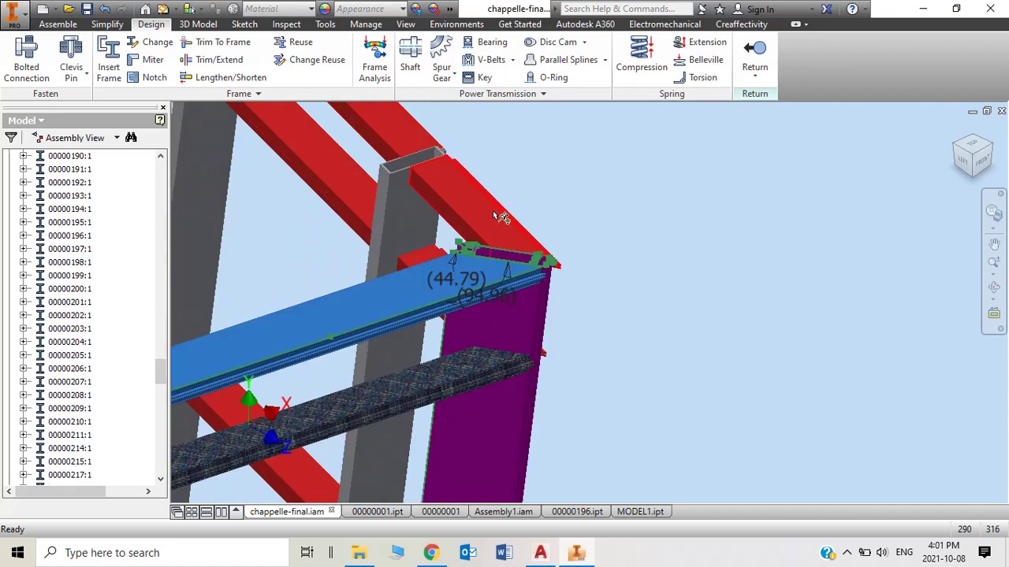
{"action": "scroll", "coordinate": [600, 231], "scroll_direction": "down", "scroll_amount": 3}
{"action": "scroll", "coordinate": [592, 264], "scroll_direction": "up", "scroll_amount": 3}
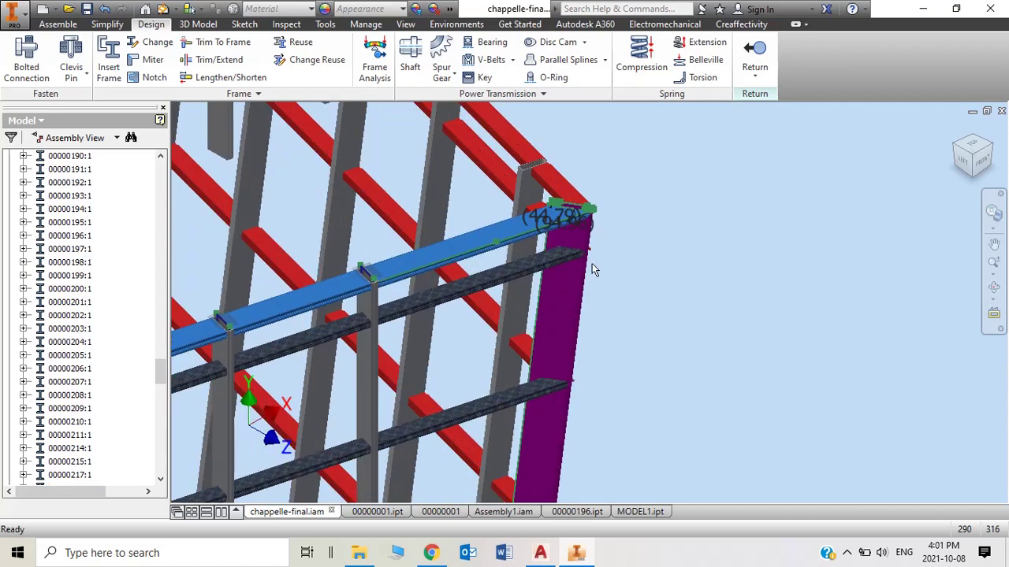
{"action": "scroll", "coordinate": [646, 257], "scroll_direction": "down", "scroll_amount": 4}
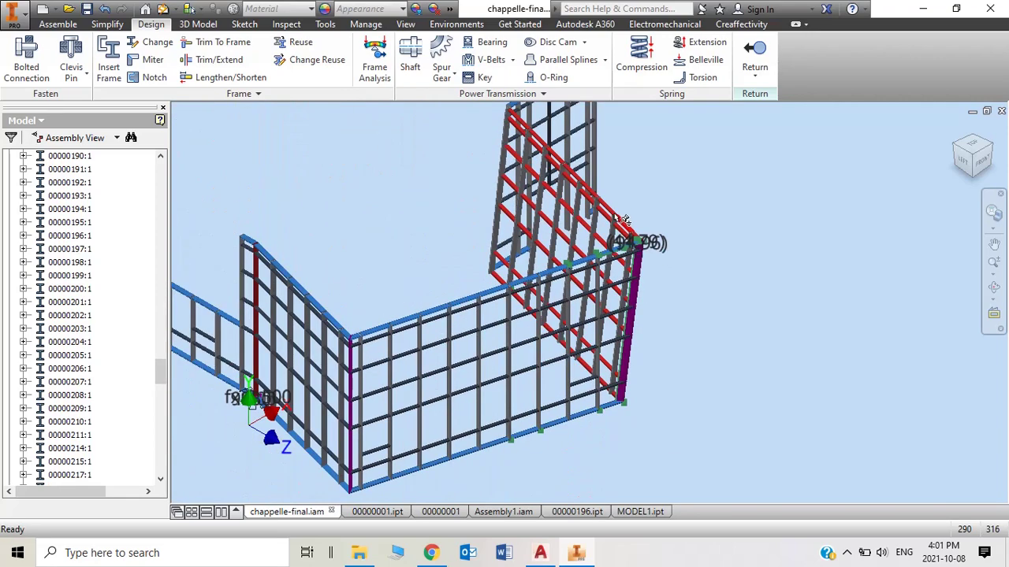
{"action": "scroll", "coordinate": [623, 268], "scroll_direction": "up", "scroll_amount": 5}
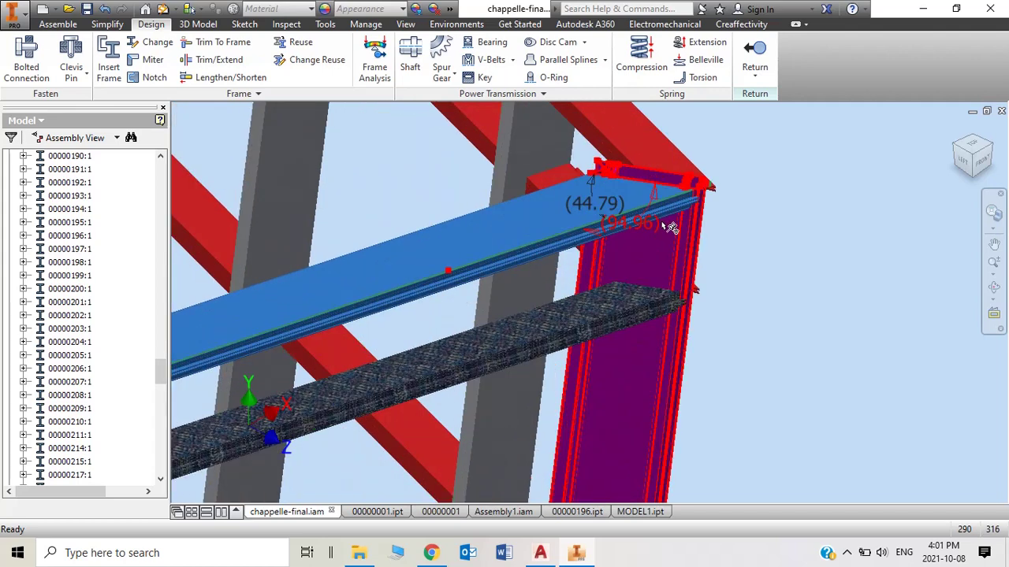
{"action": "scroll", "coordinate": [670, 227], "scroll_direction": "down", "scroll_amount": 2}
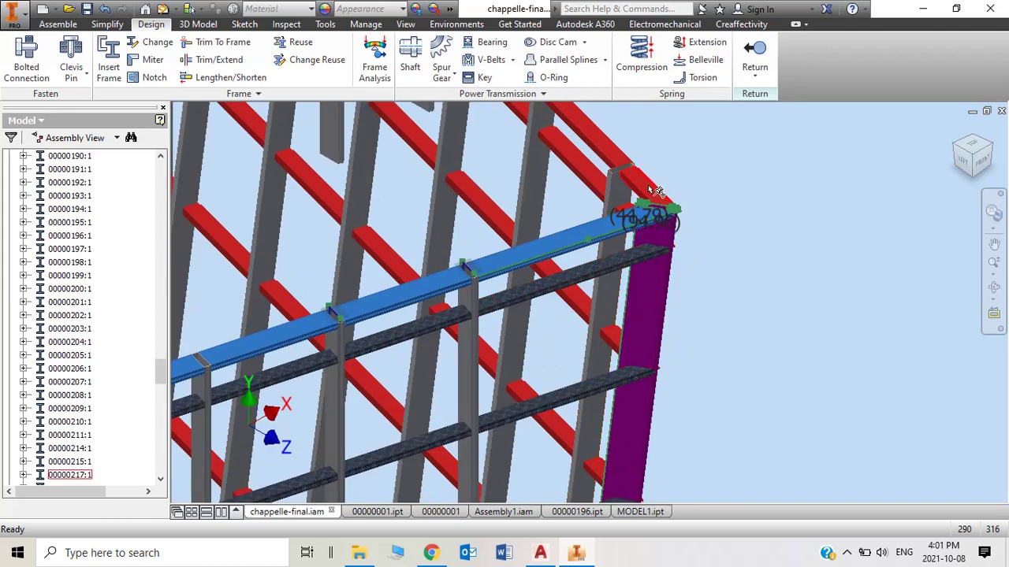
{"action": "scroll", "coordinate": [622, 252], "scroll_direction": "up", "scroll_amount": 3}
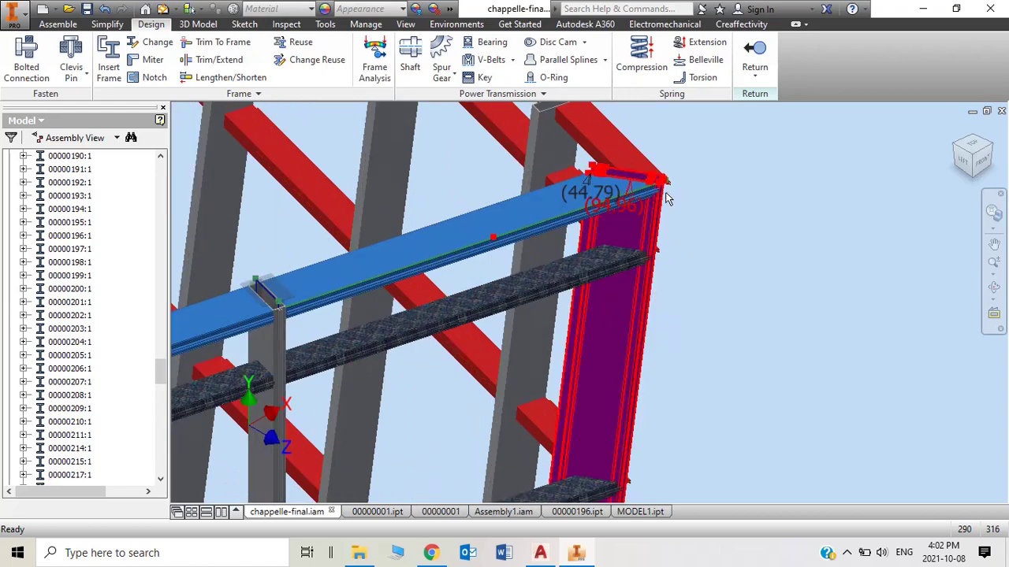
{"action": "scroll", "coordinate": [643, 192], "scroll_direction": "up", "scroll_amount": 2}
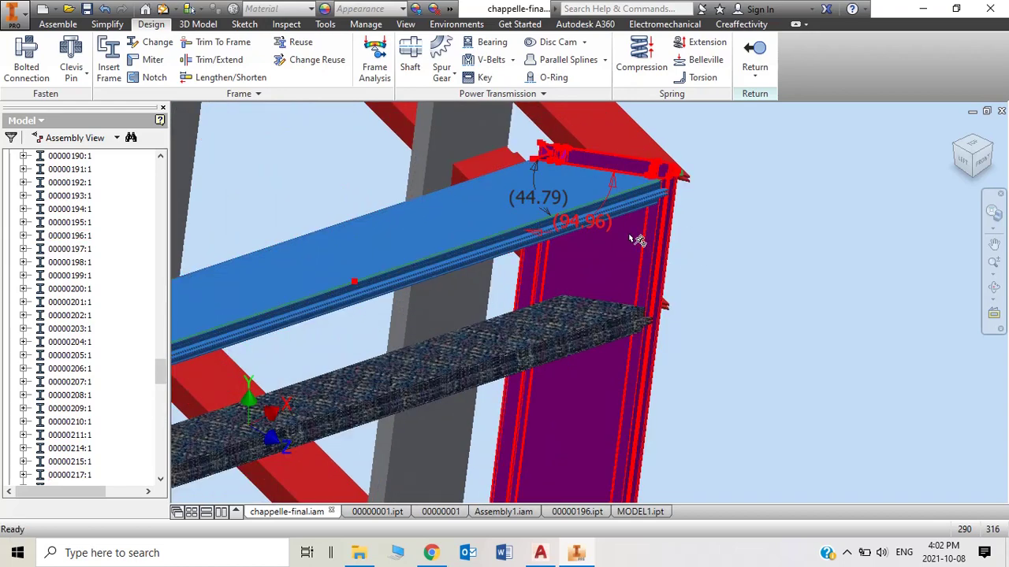
Open the purple end mullion as its own part, 00000001.ipt, and view it in a maximized window
{"action": "left_click", "coordinate": [629, 236]}
{"action": "double_click", "coordinate": [630, 240]}
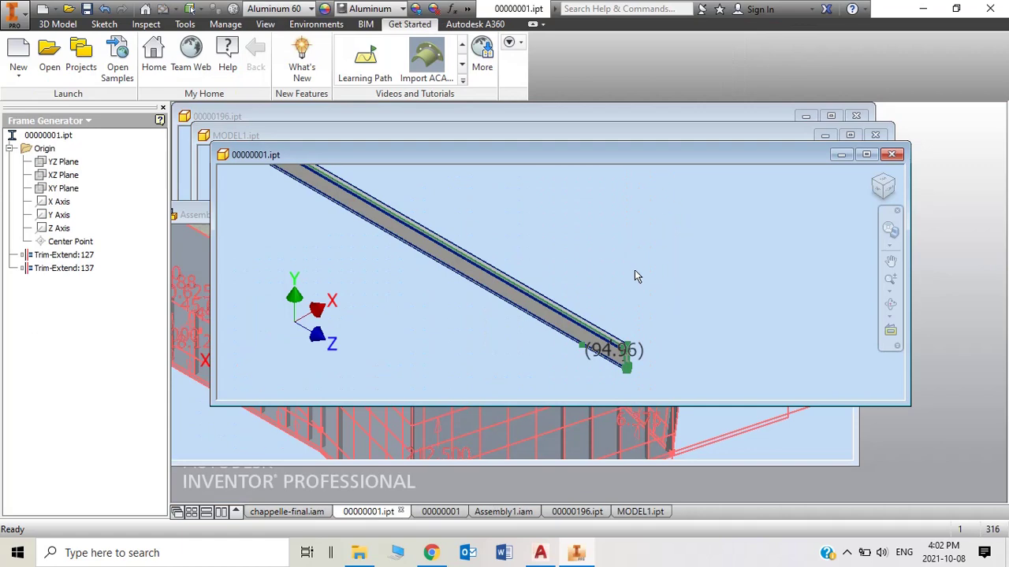
{"action": "left_click", "coordinate": [868, 154]}
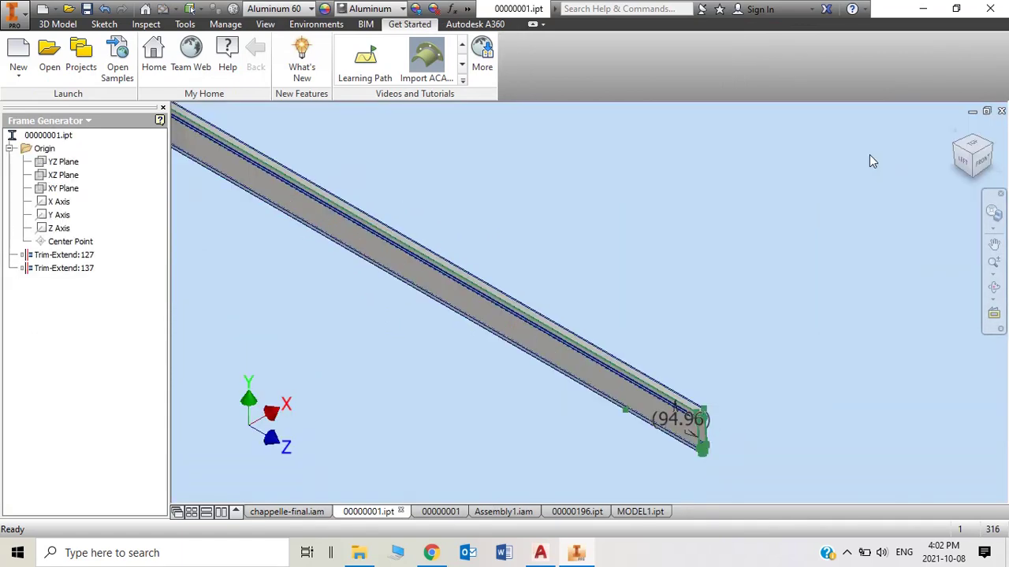
{"action": "scroll", "coordinate": [695, 339], "scroll_direction": "down", "scroll_amount": 3}
{"action": "scroll", "coordinate": [690, 364], "scroll_direction": "up", "scroll_amount": 3}
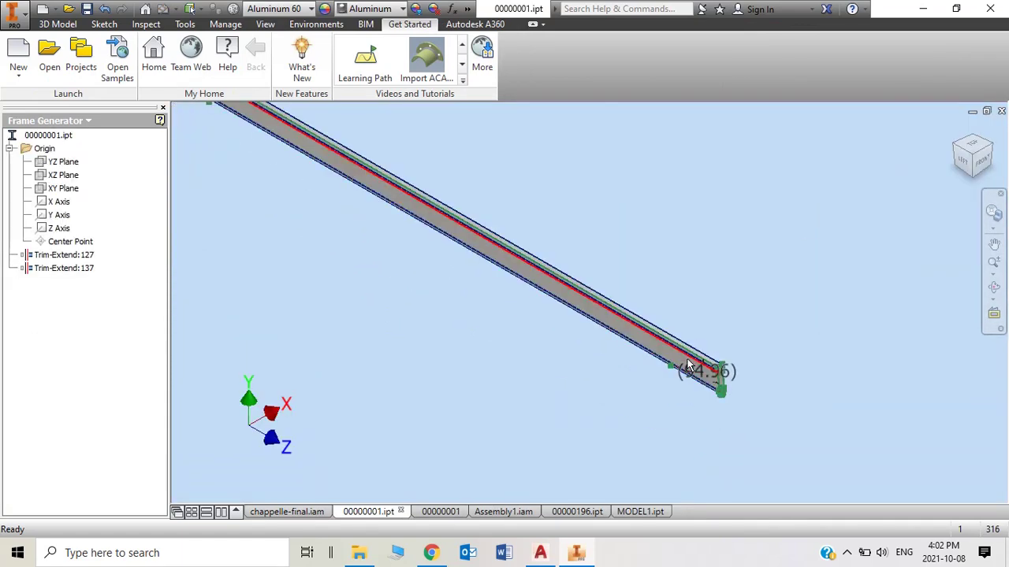
Look through the 00000196.ipt and Assembly1.iam documents, then examine the angled end cut in the 00000001 drawing
{"action": "left_click", "coordinate": [573, 512]}
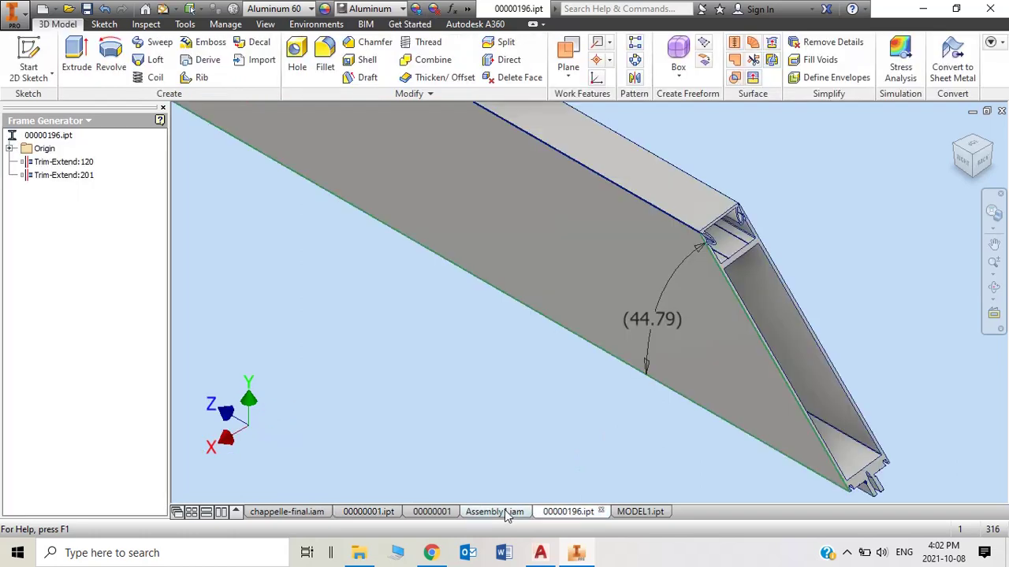
{"action": "left_click", "coordinate": [496, 511]}
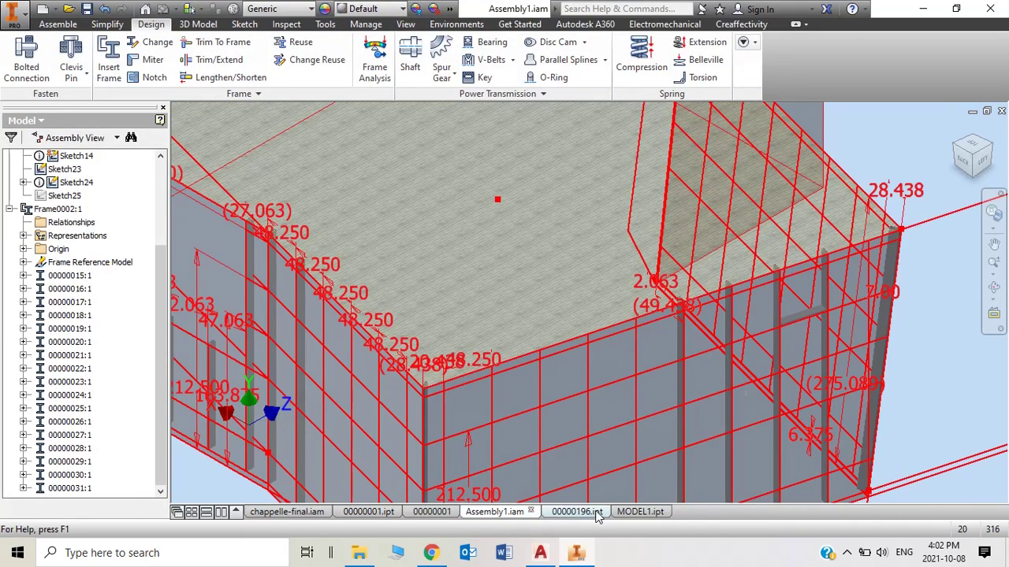
{"action": "left_click", "coordinate": [577, 512]}
{"action": "left_click", "coordinate": [437, 511]}
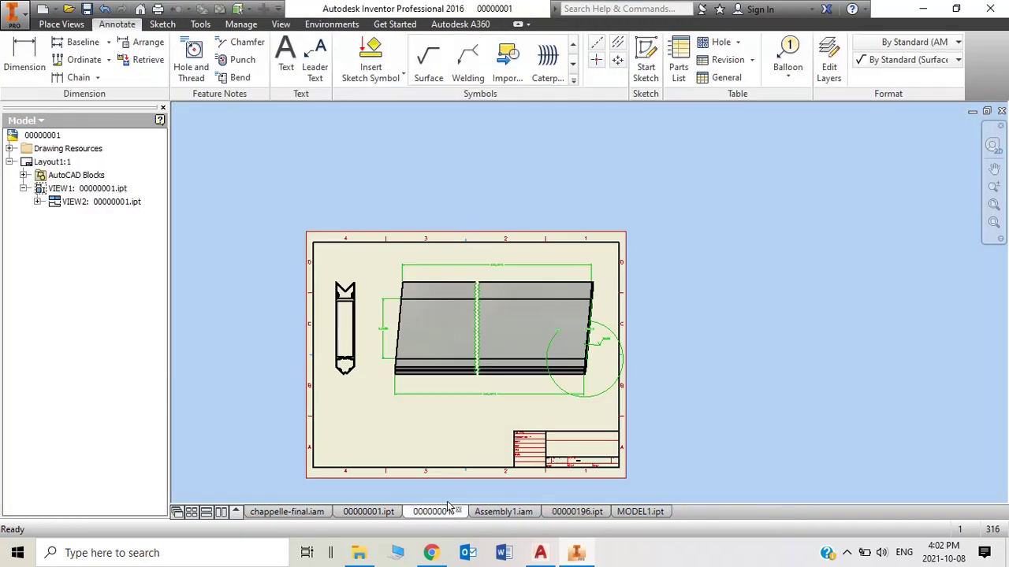
{"action": "scroll", "coordinate": [368, 348], "scroll_direction": "up", "scroll_amount": 3}
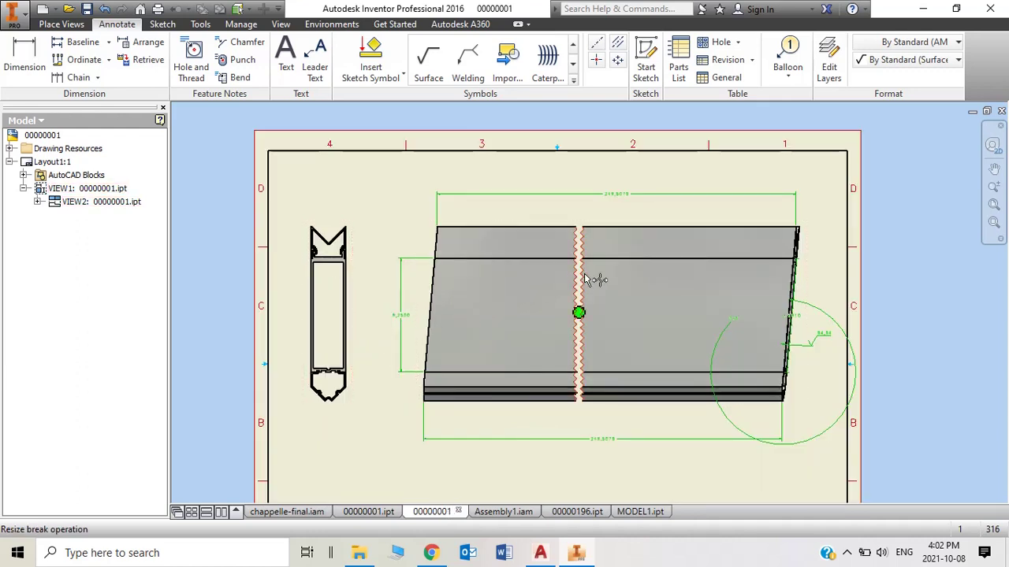
{"action": "scroll", "coordinate": [803, 240], "scroll_direction": "up", "scroll_amount": 5}
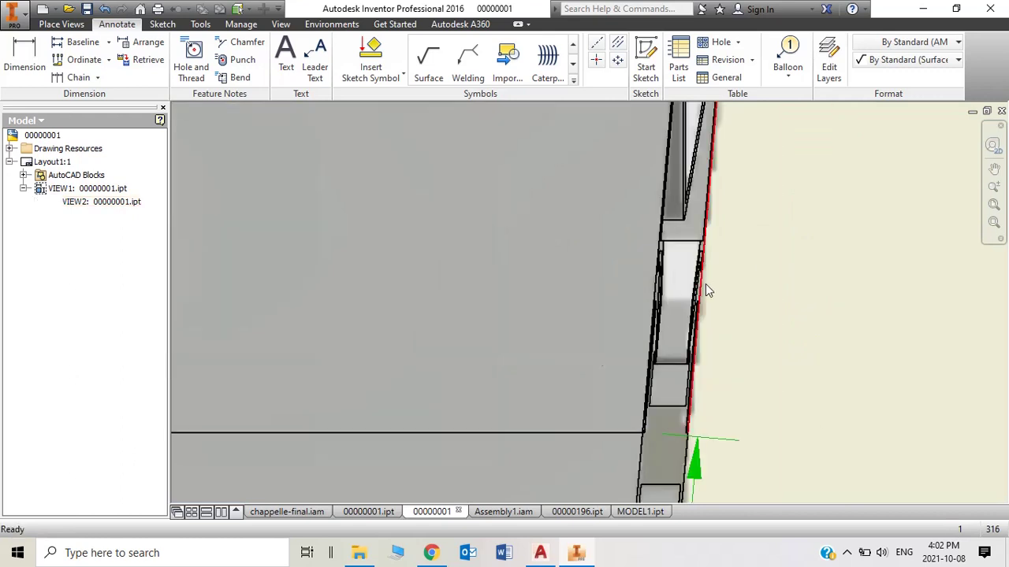
{"action": "scroll", "coordinate": [705, 292], "scroll_direction": "down", "scroll_amount": 5}
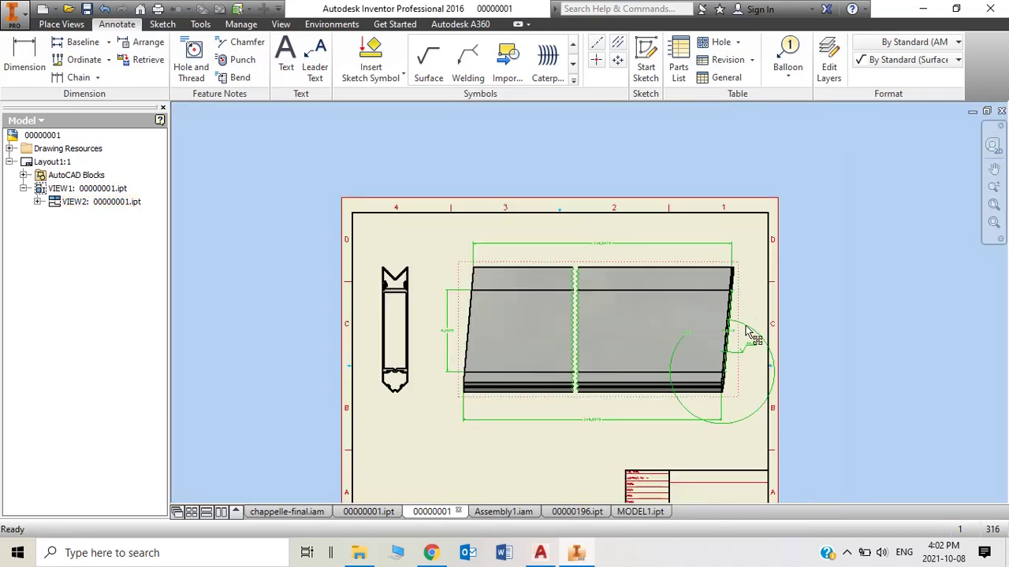
{"action": "scroll", "coordinate": [743, 343], "scroll_direction": "up", "scroll_amount": 2}
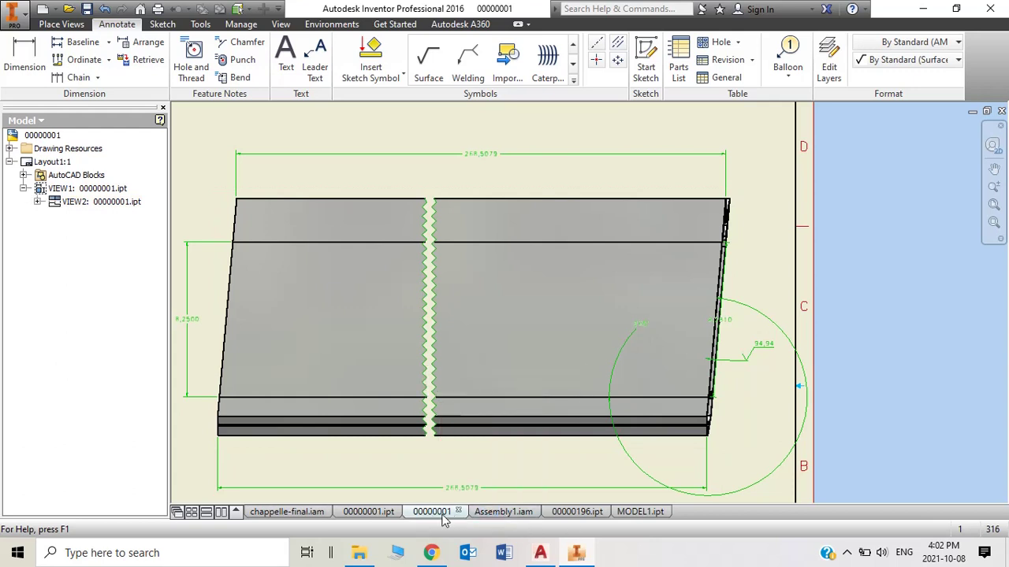
Return to the 00000001.ipt part and examine the angled cut at the mullion's end
{"action": "left_click", "coordinate": [370, 512]}
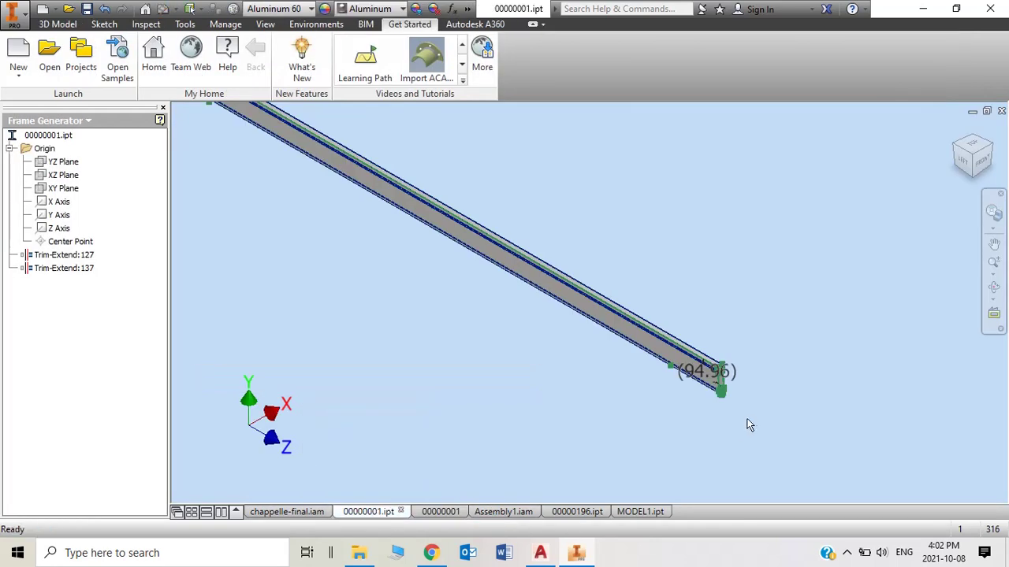
{"action": "scroll", "coordinate": [737, 347], "scroll_direction": "up", "scroll_amount": 5}
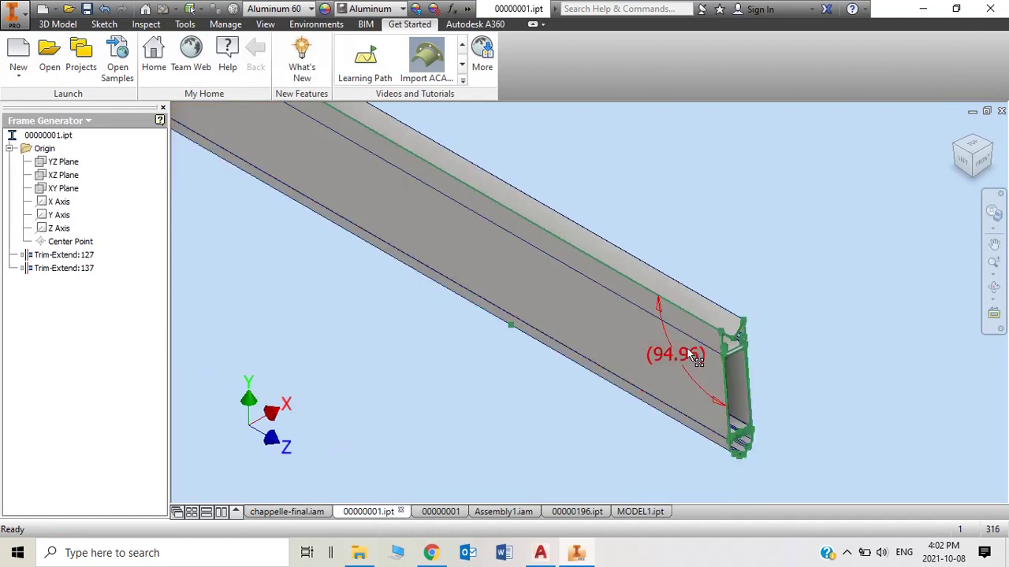
{"action": "scroll", "coordinate": [693, 364], "scroll_direction": "up", "scroll_amount": 3}
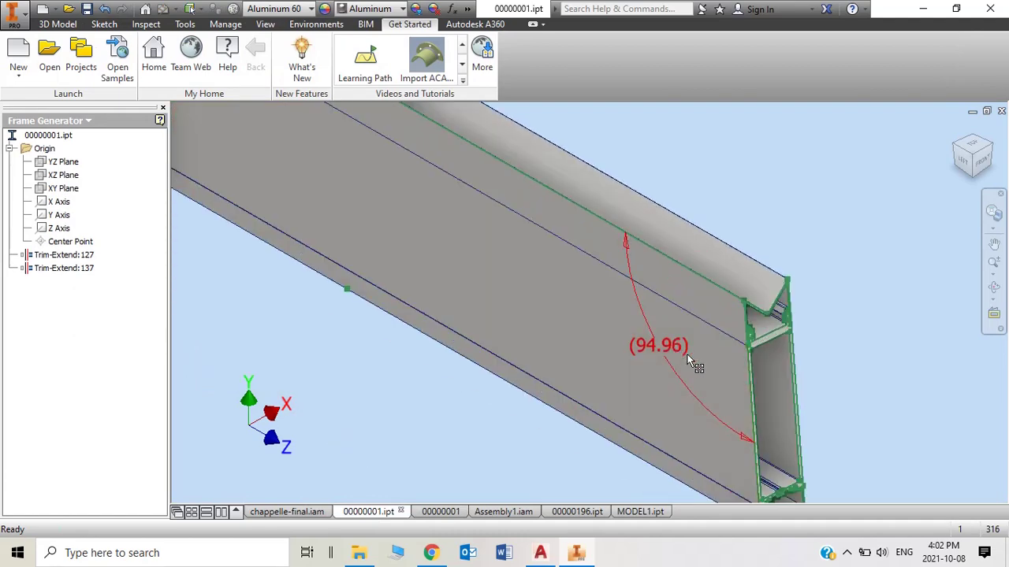
{"action": "scroll", "coordinate": [694, 365], "scroll_direction": "up", "scroll_amount": 1}
{"action": "scroll", "coordinate": [747, 426], "scroll_direction": "up", "scroll_amount": 2}
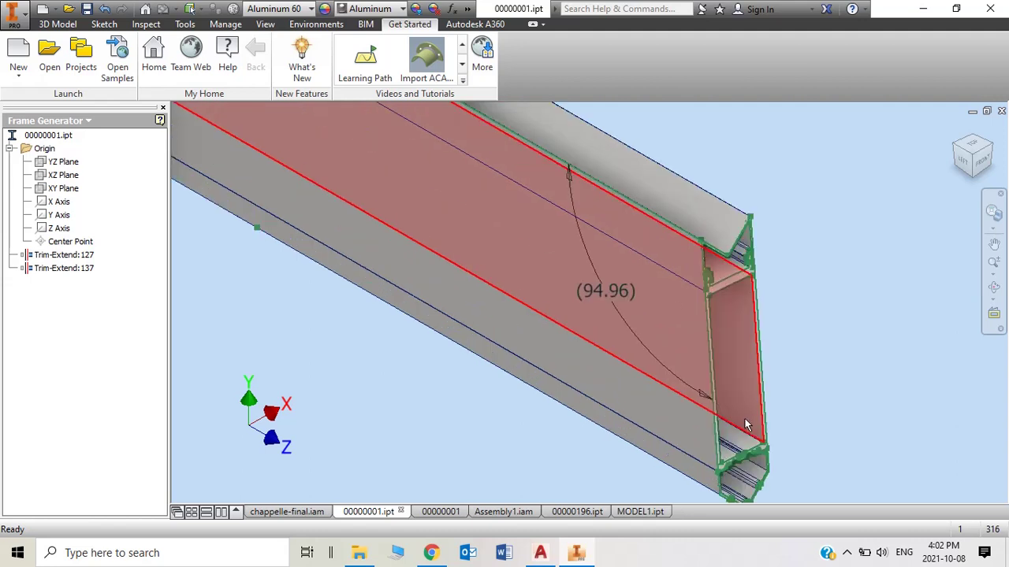
{"action": "scroll", "coordinate": [746, 425], "scroll_direction": "down", "scroll_amount": 2}
Measure the angle between the mullion's end-cut face and its wide side face in 00000001.ipt
{"action": "right_click", "coordinate": [818, 346]}
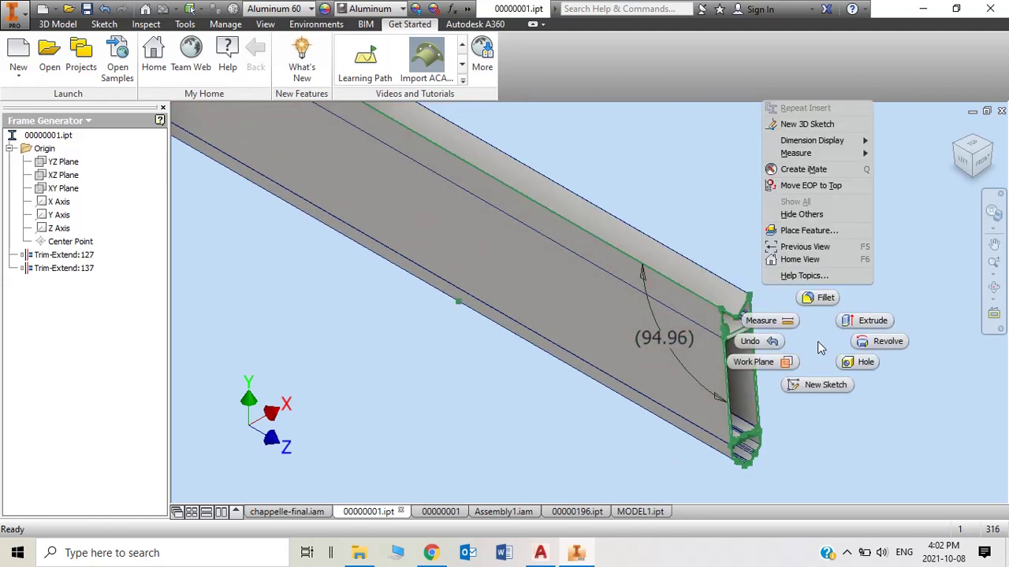
{"action": "mouse_move", "coordinate": [849, 155]}
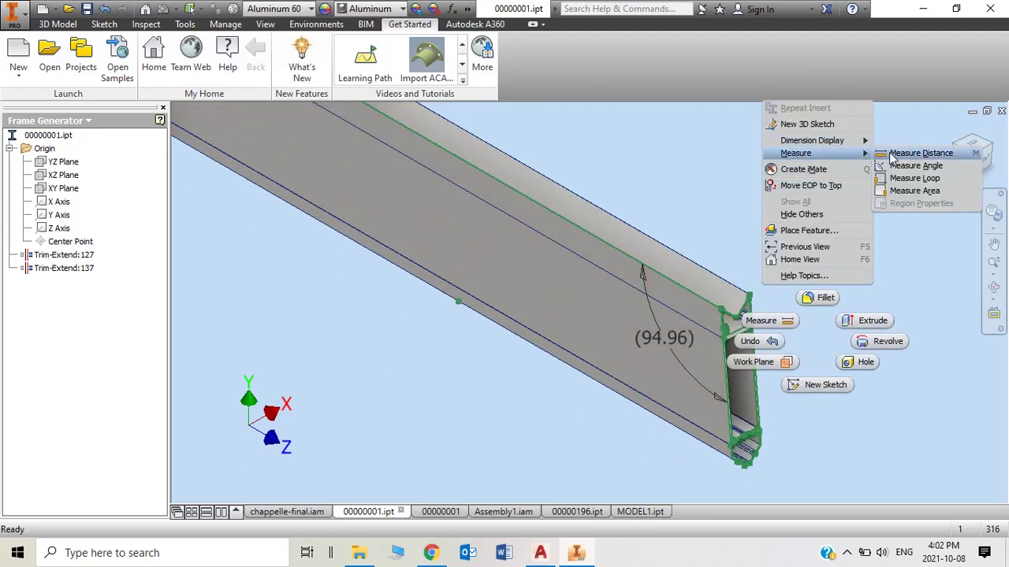
{"action": "left_click", "coordinate": [899, 166]}
{"action": "scroll", "coordinate": [756, 433], "scroll_direction": "up", "scroll_amount": 3}
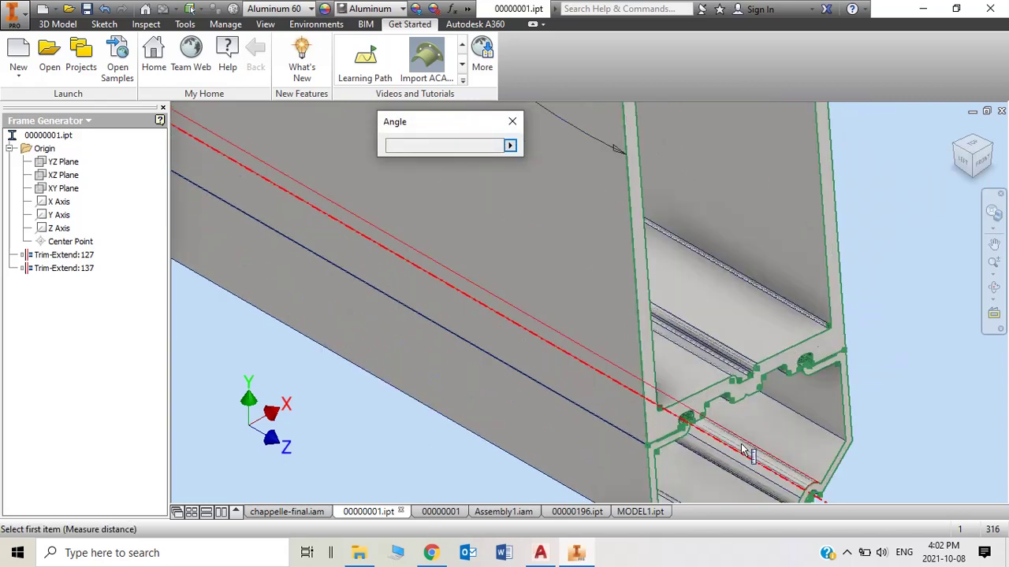
{"action": "left_click", "coordinate": [670, 402]}
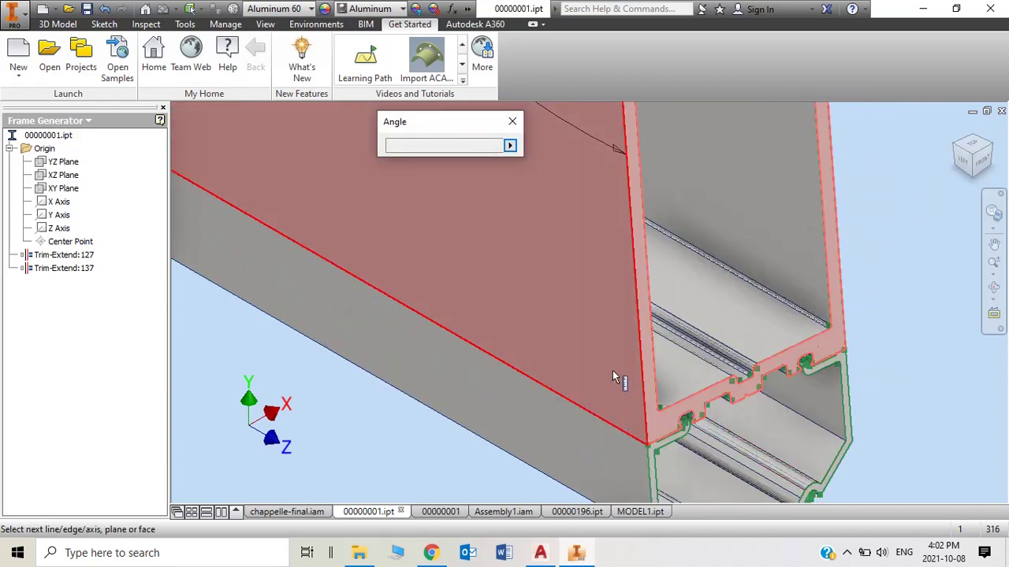
{"action": "left_click", "coordinate": [613, 374]}
{"action": "middle_click_drag", "start_coordinate": [610, 367], "coordinate": [732, 411], "text": "shift"}
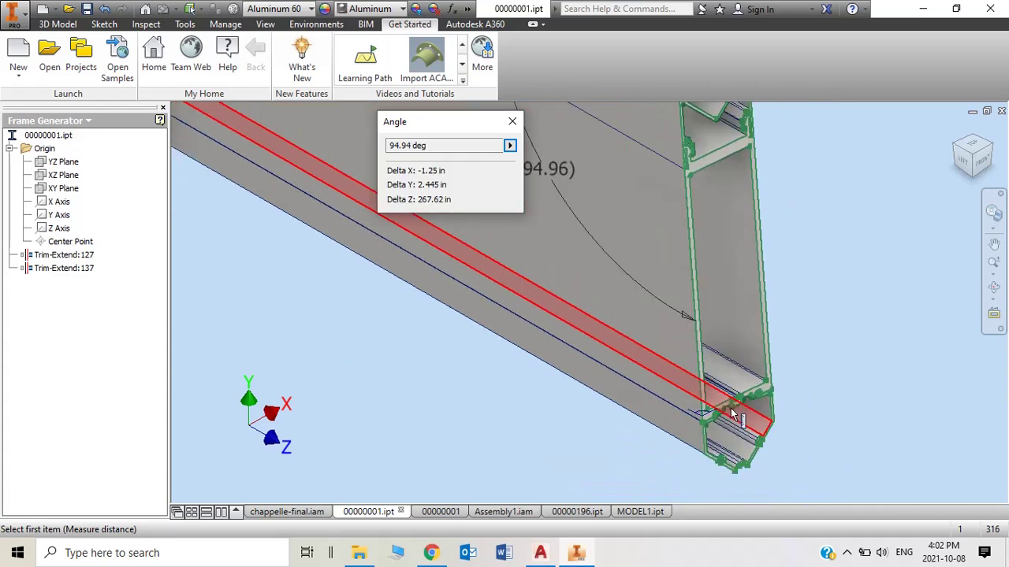
{"action": "scroll", "coordinate": [730, 409], "scroll_direction": "down", "scroll_amount": 3}
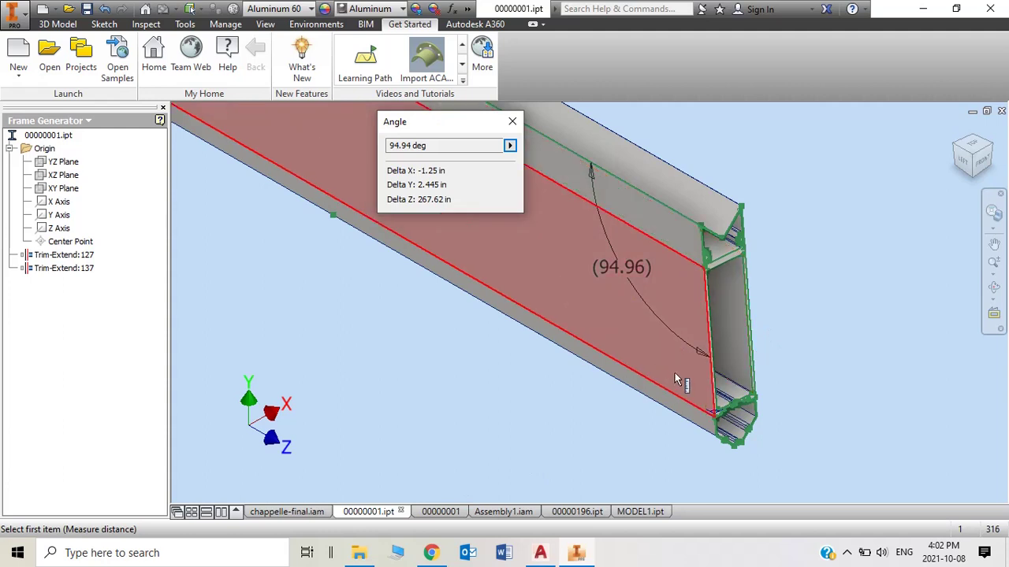
Switch to Chrome to view the YouTube video How to Cut Compound Angles With a Miter Saw, and return to Inventor
{"action": "mouse_move", "coordinate": [432, 554]}
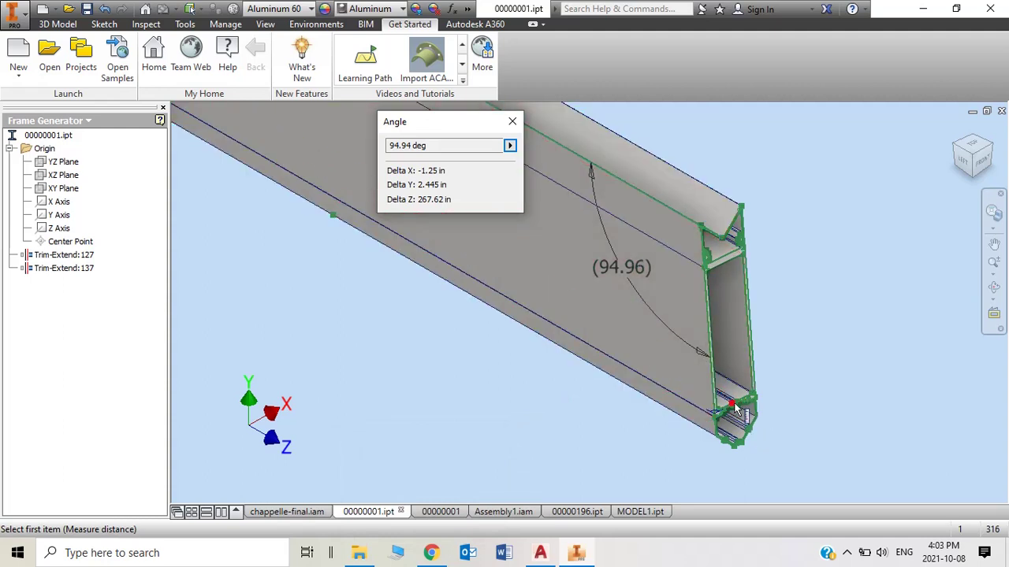
{"action": "left_click", "coordinate": [431, 553]}
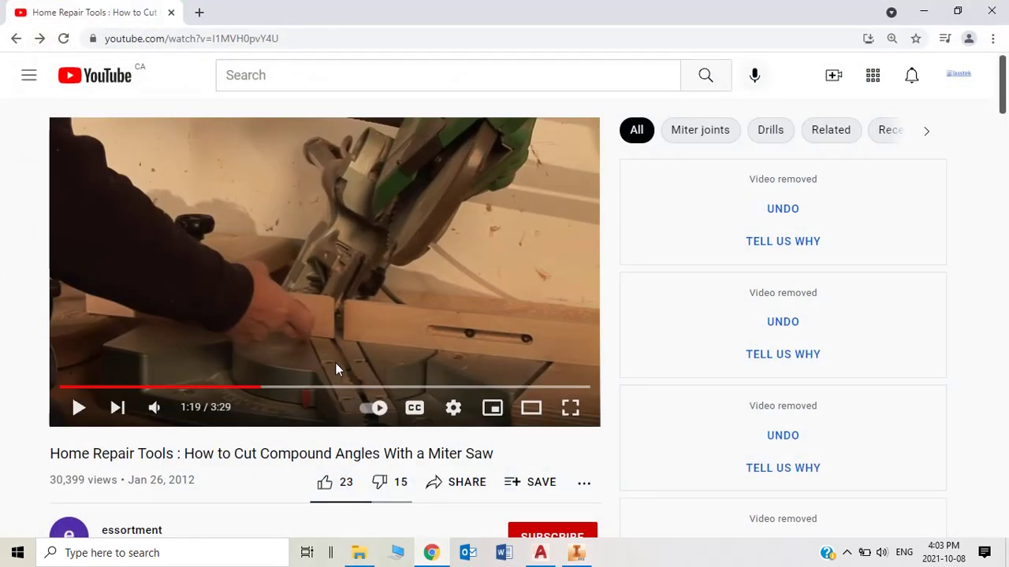
{"action": "left_click", "coordinate": [576, 553]}
{"action": "left_click", "coordinate": [576, 553]}
{"action": "left_click", "coordinate": [576, 553]}
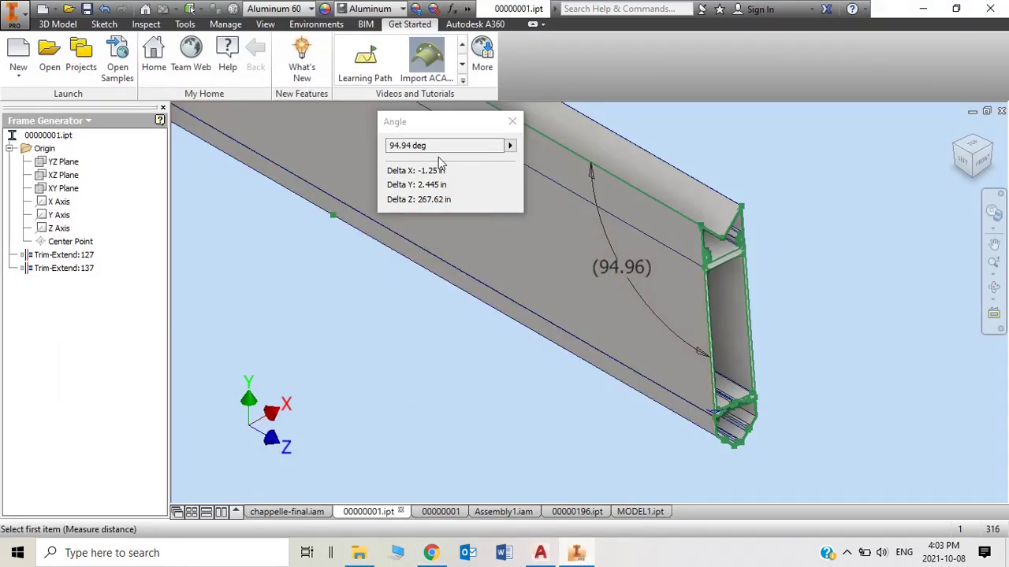
{"action": "left_click", "coordinate": [446, 554]}
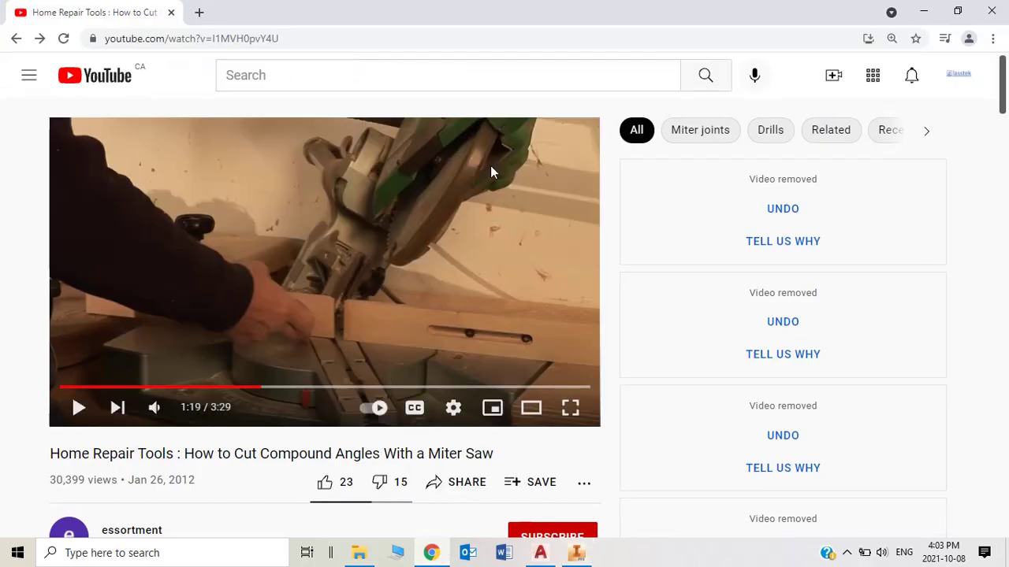
{"action": "left_click", "coordinate": [927, 12]}
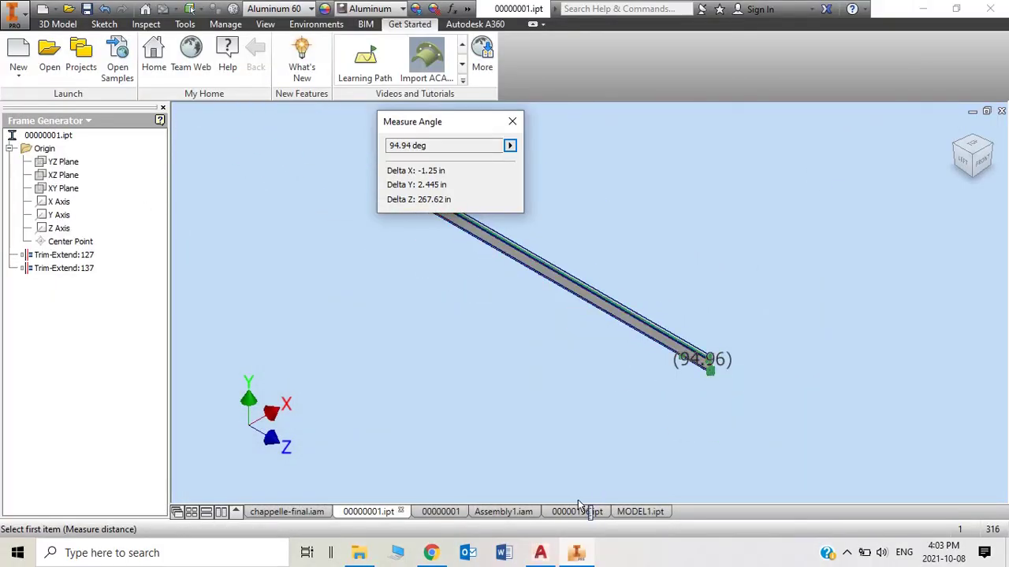
Return to the chappelle-final.iam assembly and inspect the end-cut angles where the blue rail meets the purple end mullion
{"action": "left_click", "coordinate": [293, 513]}
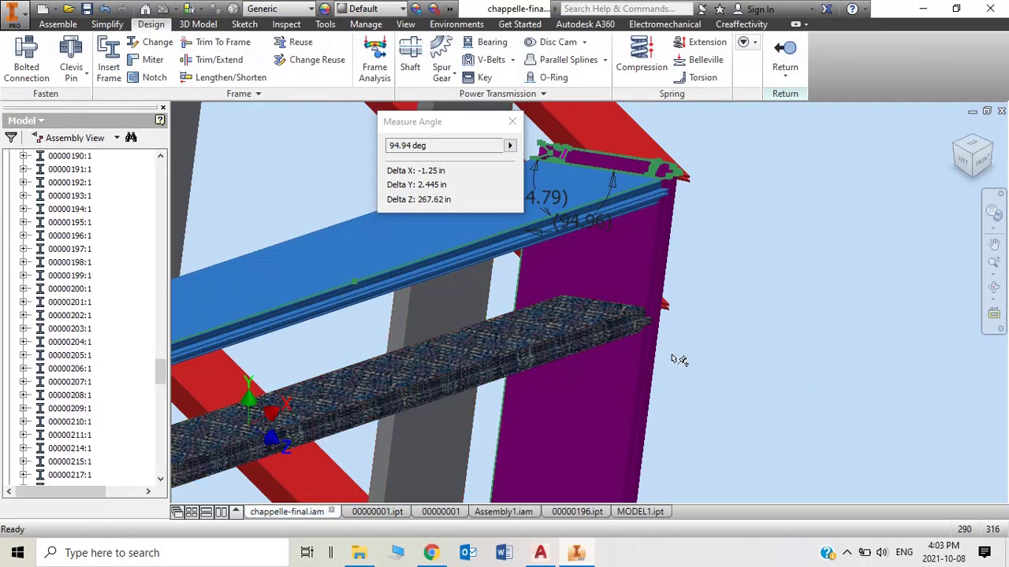
{"action": "scroll", "coordinate": [681, 356], "scroll_direction": "down", "scroll_amount": 3}
{"action": "scroll", "coordinate": [628, 316], "scroll_direction": "up", "scroll_amount": 4}
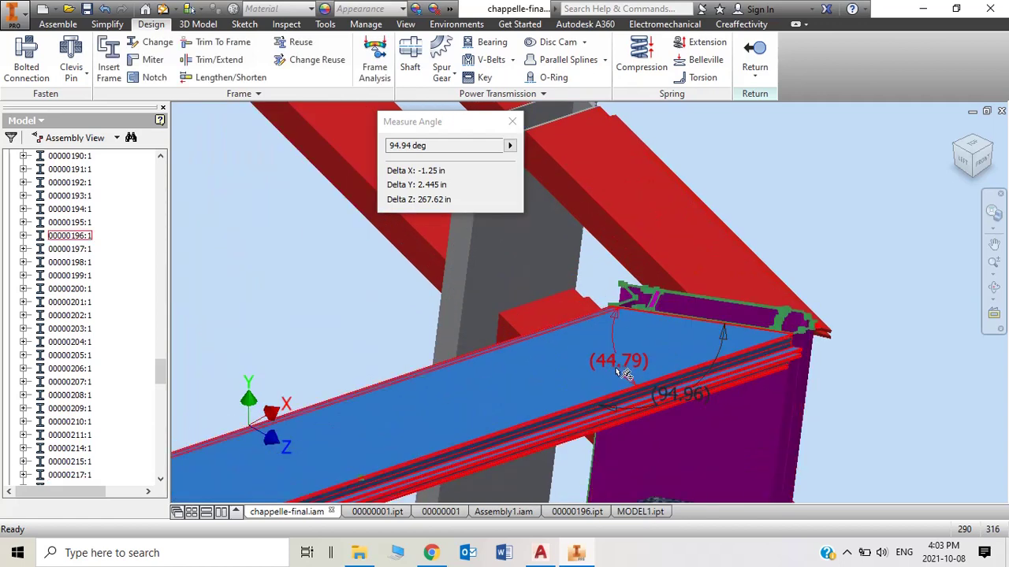
{"action": "scroll", "coordinate": [635, 370], "scroll_direction": "up", "scroll_amount": 2}
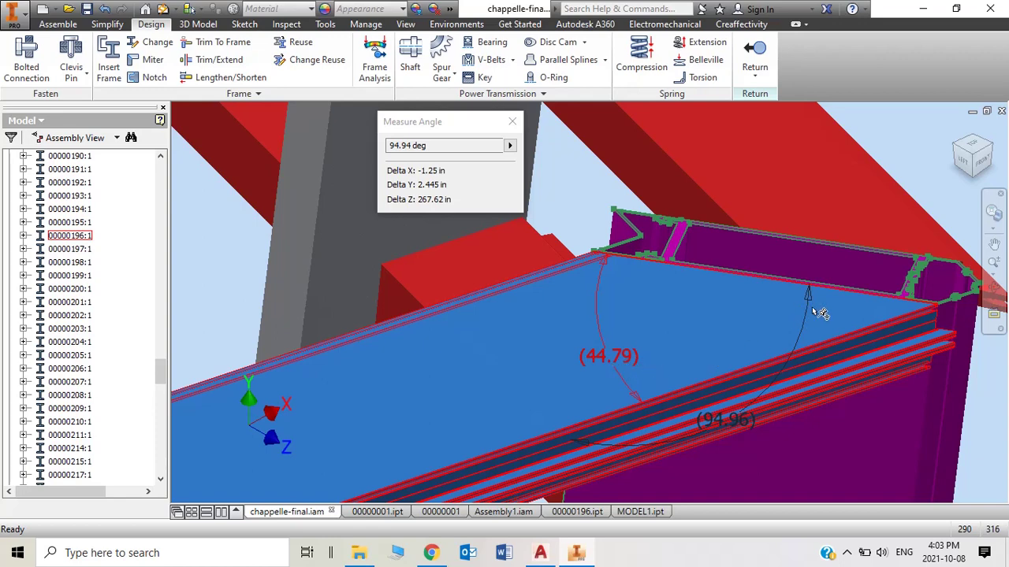
{"action": "scroll", "coordinate": [639, 269], "scroll_direction": "down", "scroll_amount": 2}
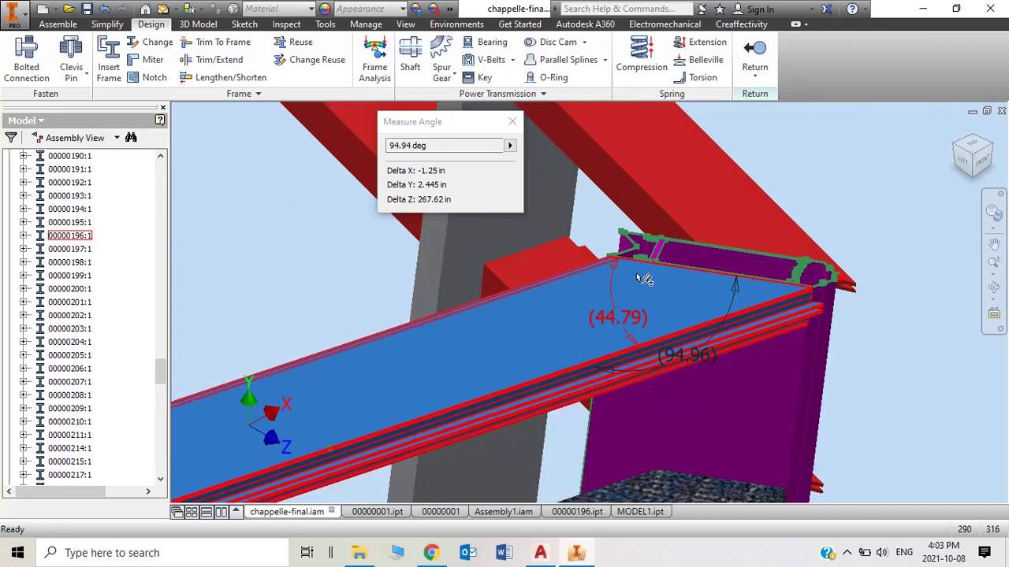
Try to take another measurement between the blue top rail and the purple end mullion at their joint
{"action": "left_click", "coordinate": [510, 145]}
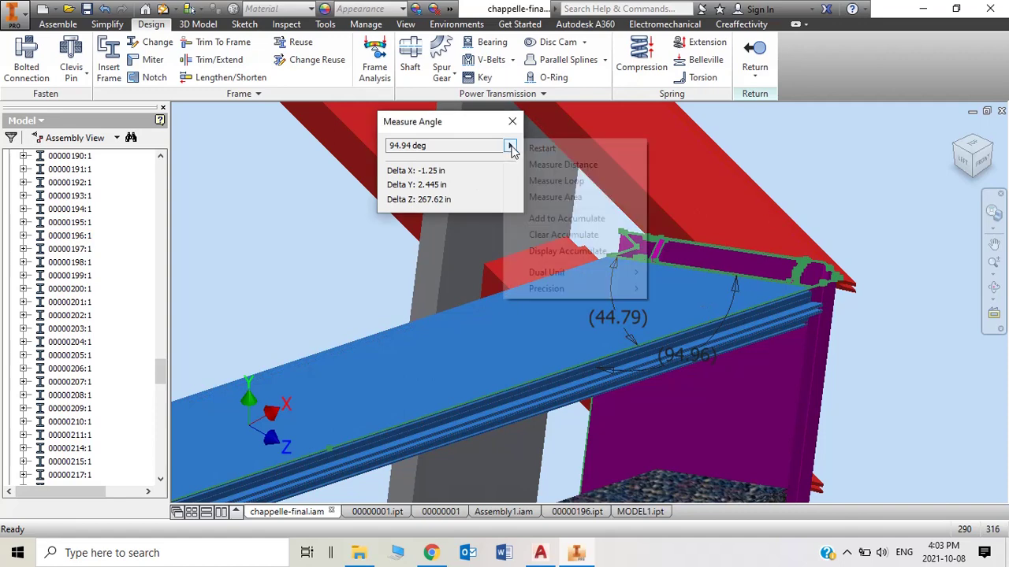
{"action": "left_click", "coordinate": [599, 166]}
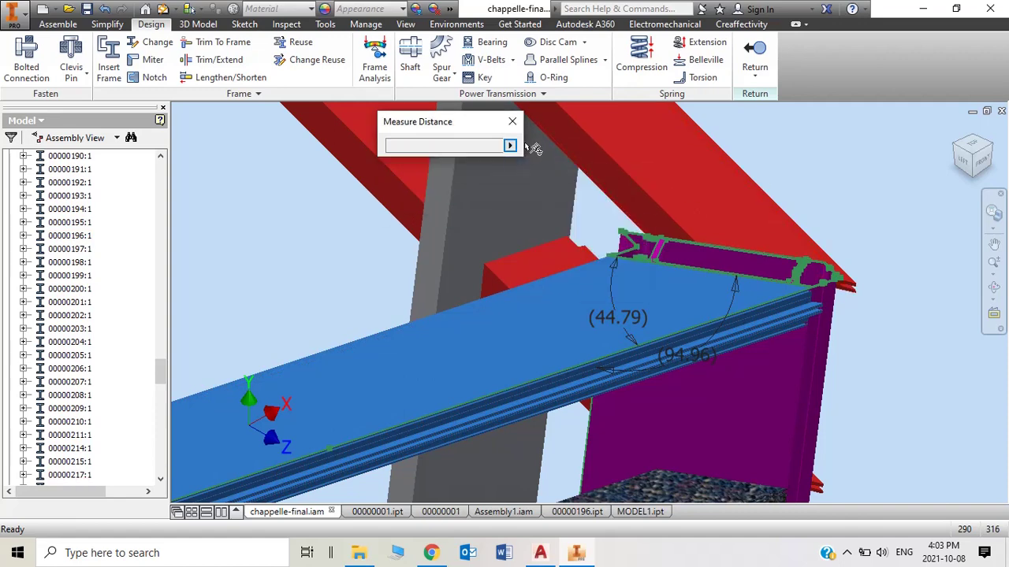
{"action": "left_click", "coordinate": [512, 121]}
{"action": "right_click", "coordinate": [851, 201]}
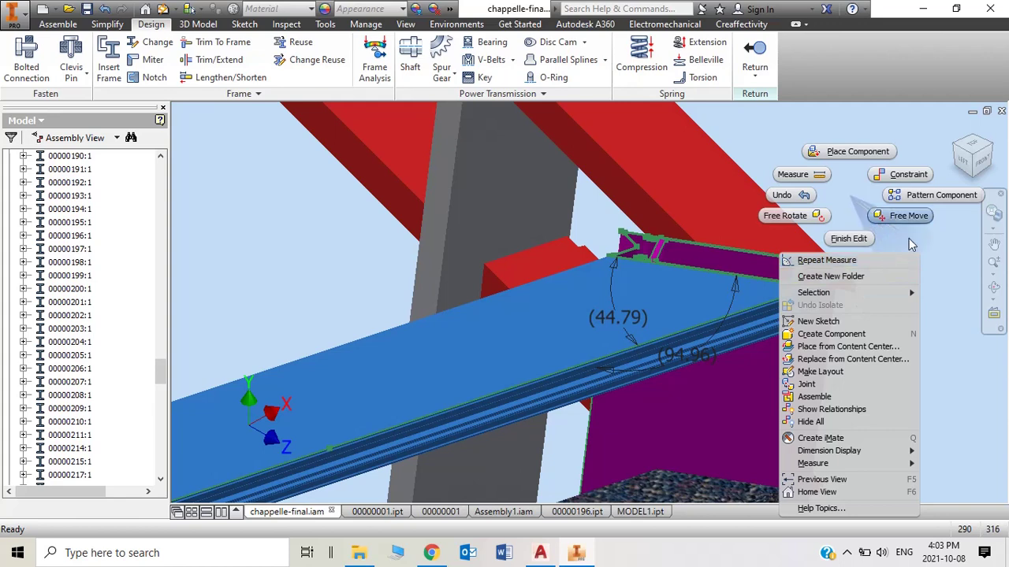
{"action": "left_click", "coordinate": [922, 283]}
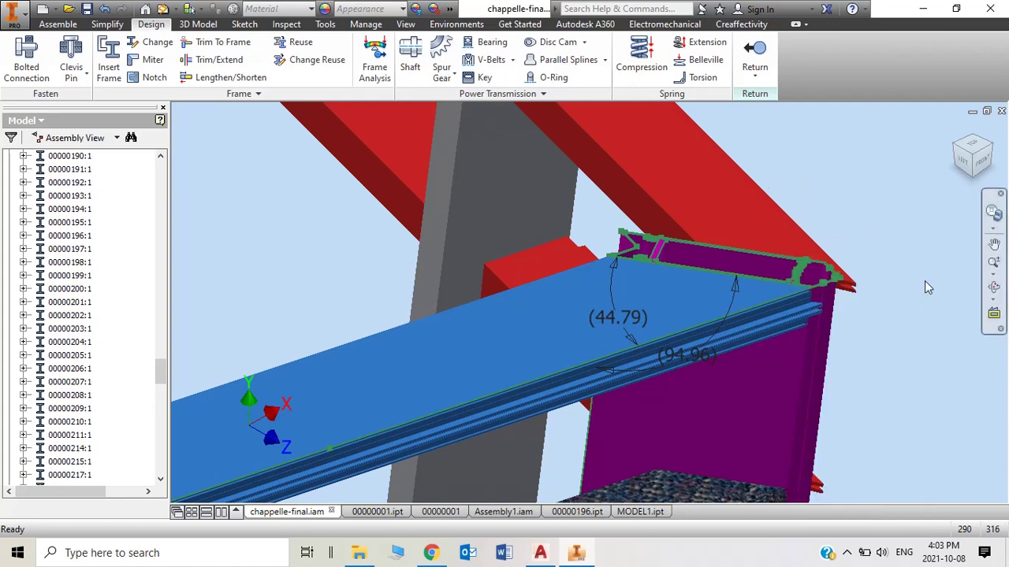
{"action": "right_click", "coordinate": [887, 232]}
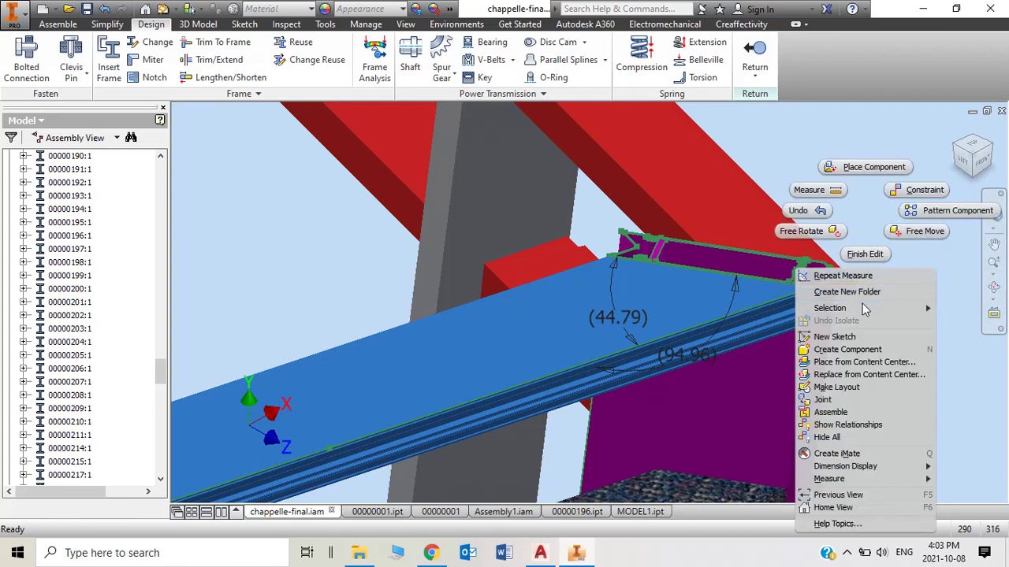
{"action": "left_click", "coordinate": [884, 276]}
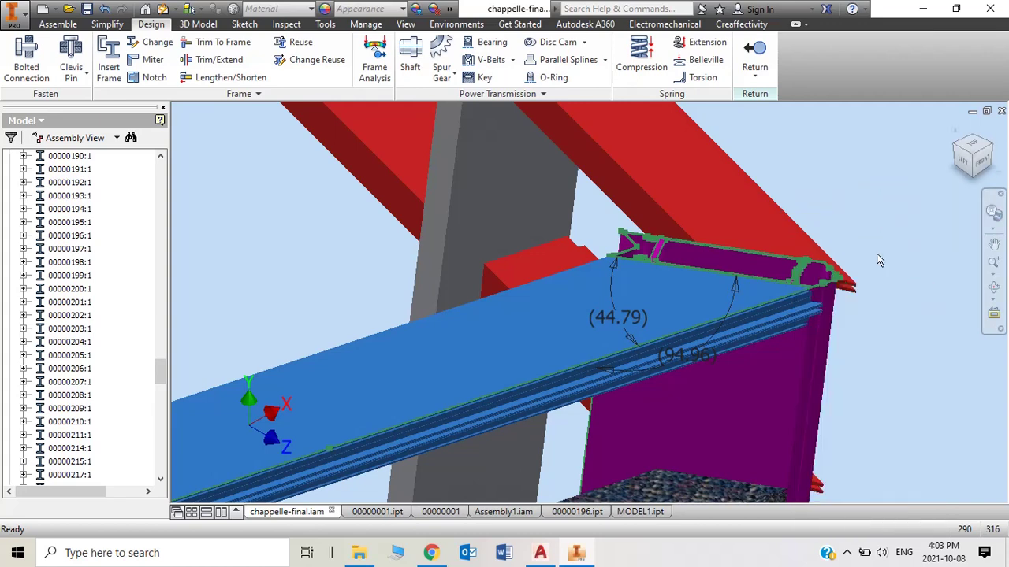
{"action": "left_click", "coordinate": [681, 299]}
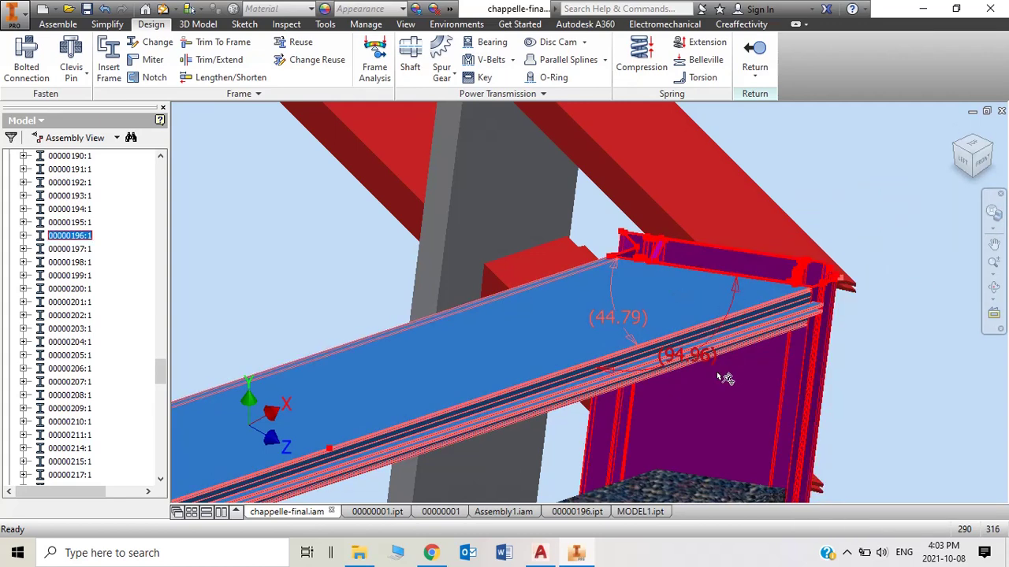
{"action": "left_click", "coordinate": [724, 417]}
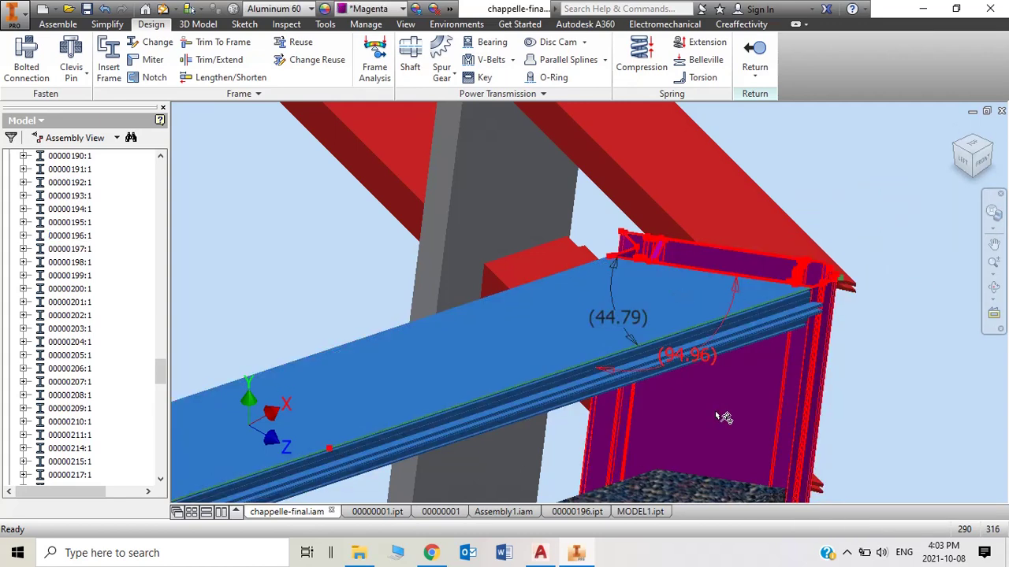
{"action": "right_click", "coordinate": [896, 269]}
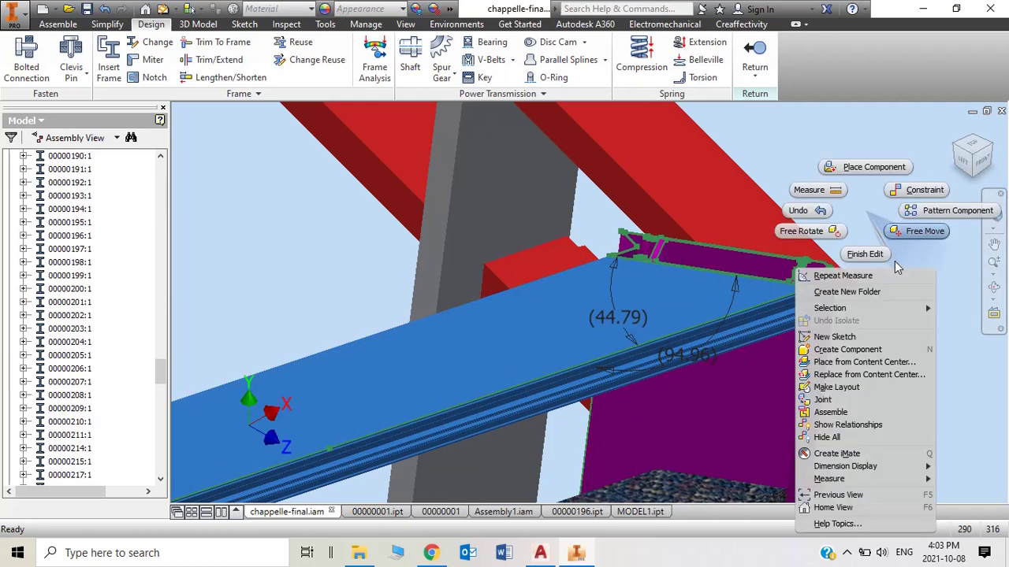
{"action": "key", "text": "Escape"}
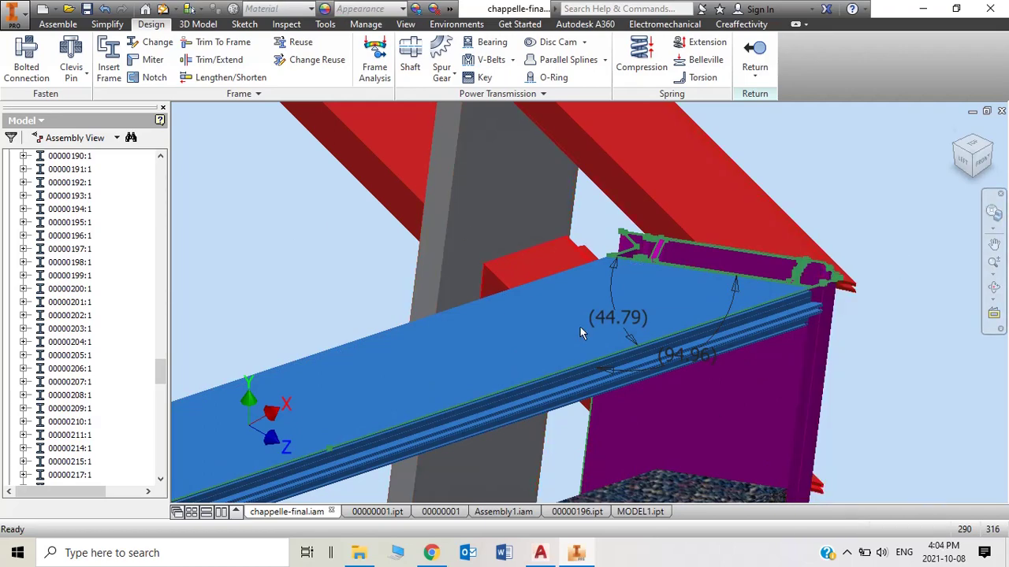
Look through the assembly's frame members and anchor constraints, and select Mate:7 between anchor2:3 and the frame
{"action": "scroll", "coordinate": [714, 313], "scroll_direction": "up", "scroll_amount": 3}
{"action": "scroll", "coordinate": [714, 314], "scroll_direction": "down", "scroll_amount": 3}
{"action": "left_click", "coordinate": [745, 346]}
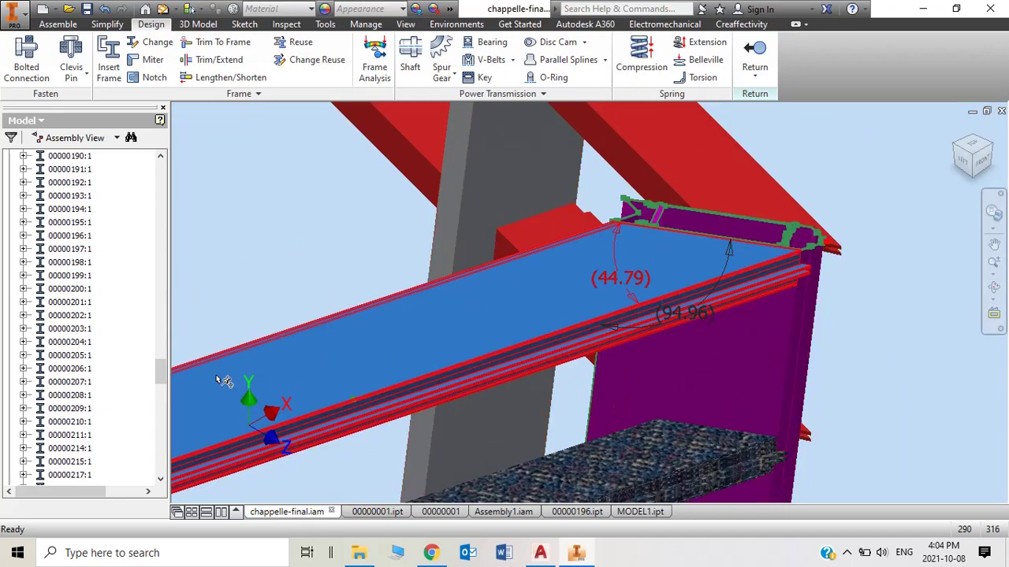
{"action": "scroll", "coordinate": [159, 406], "scroll_direction": "down", "scroll_amount": 2}
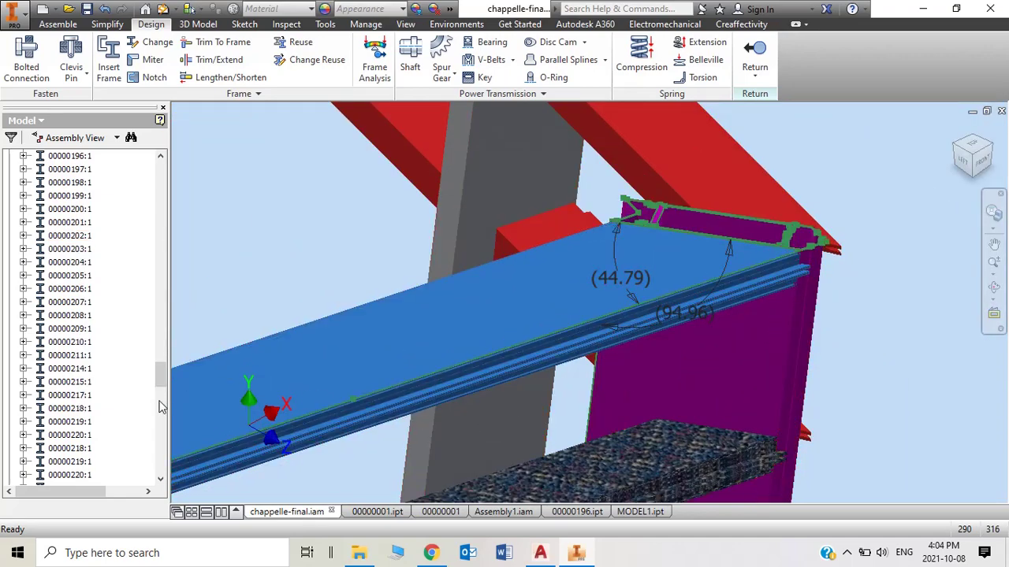
{"action": "scroll", "coordinate": [161, 407], "scroll_direction": "down", "scroll_amount": 15}
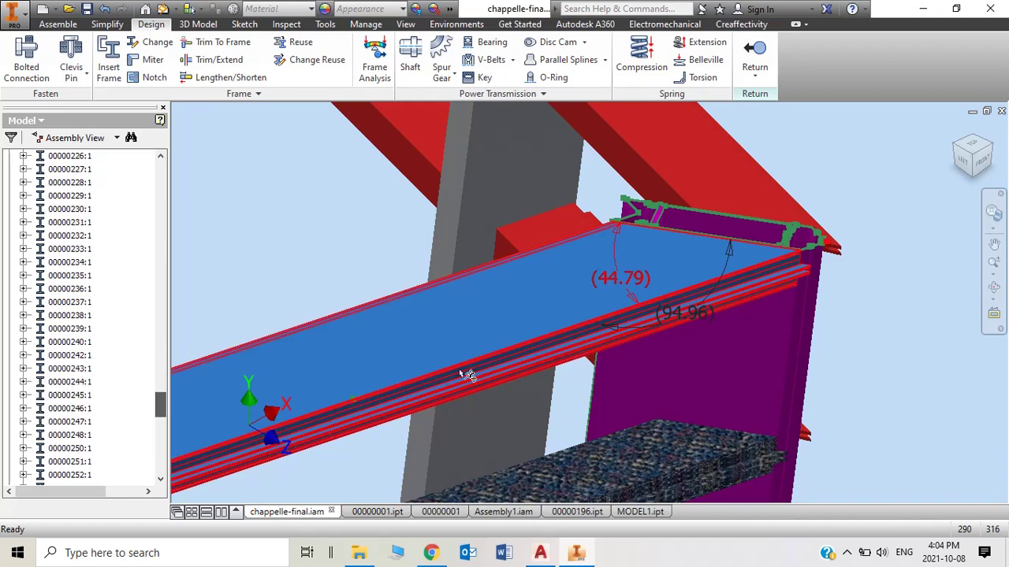
{"action": "scroll", "coordinate": [165, 441], "scroll_direction": "down", "scroll_amount": 10}
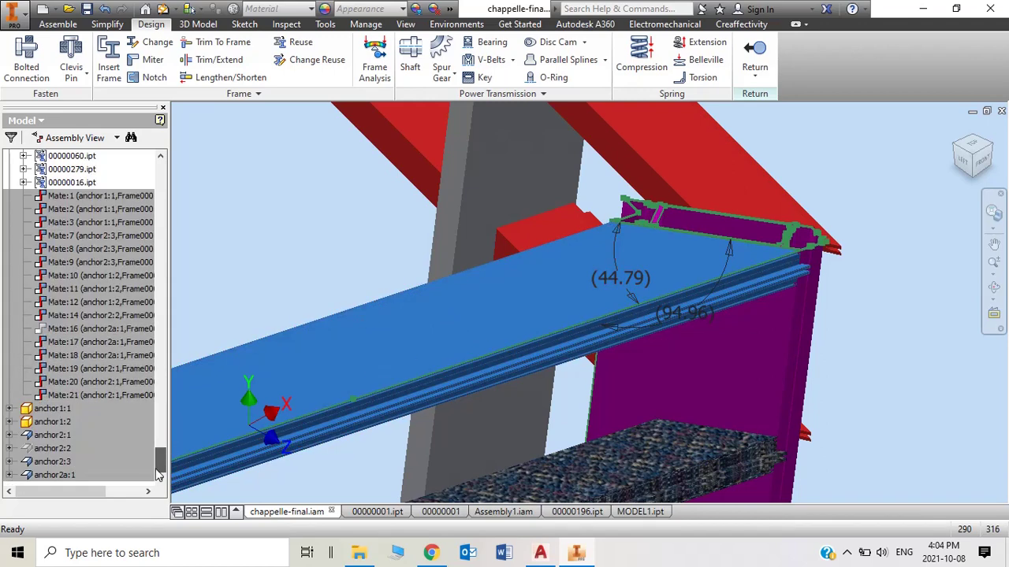
{"action": "right_click", "coordinate": [102, 275]}
{"action": "left_click", "coordinate": [128, 236]}
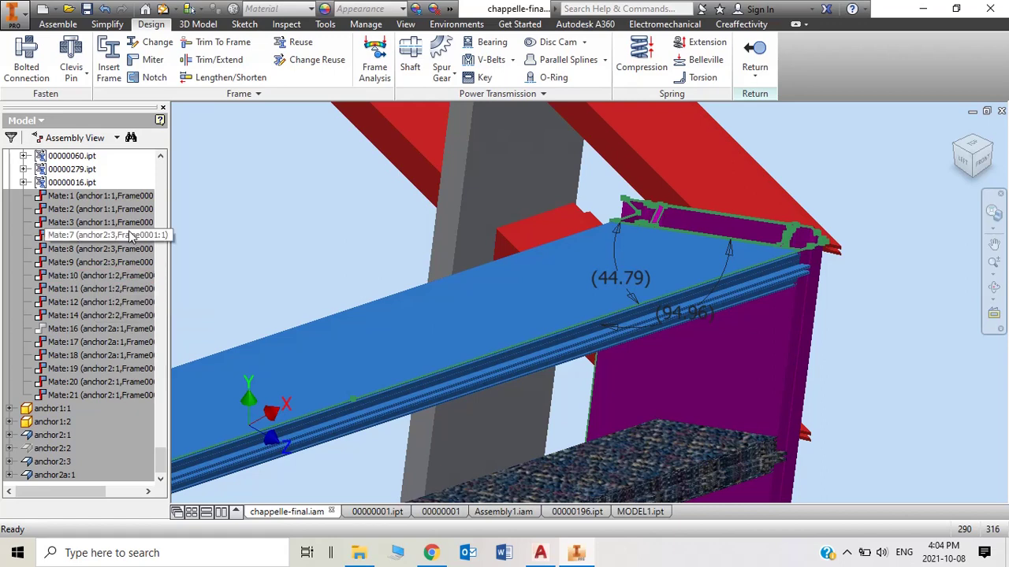
{"action": "right_click", "coordinate": [129, 233]}
{"action": "left_click", "coordinate": [245, 221]}
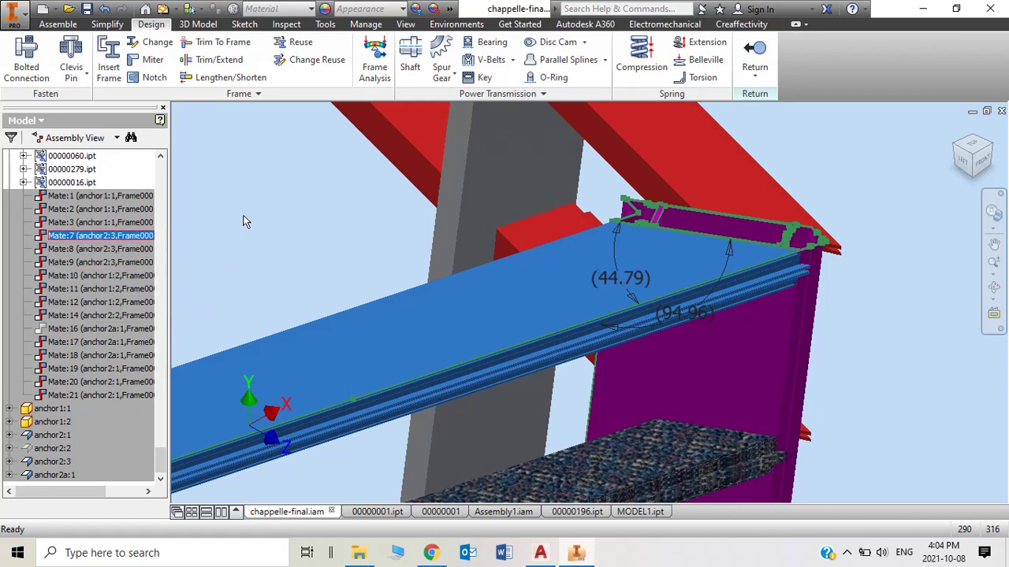
Finish editing the frame subassembly and return to the top level of the chappelle-final.iam assembly
{"action": "right_click", "coordinate": [244, 221]}
{"action": "left_click", "coordinate": [262, 259]}
{"action": "right_click", "coordinate": [256, 248]}
{"action": "left_click", "coordinate": [256, 250]}
{"action": "right_click", "coordinate": [256, 252]}
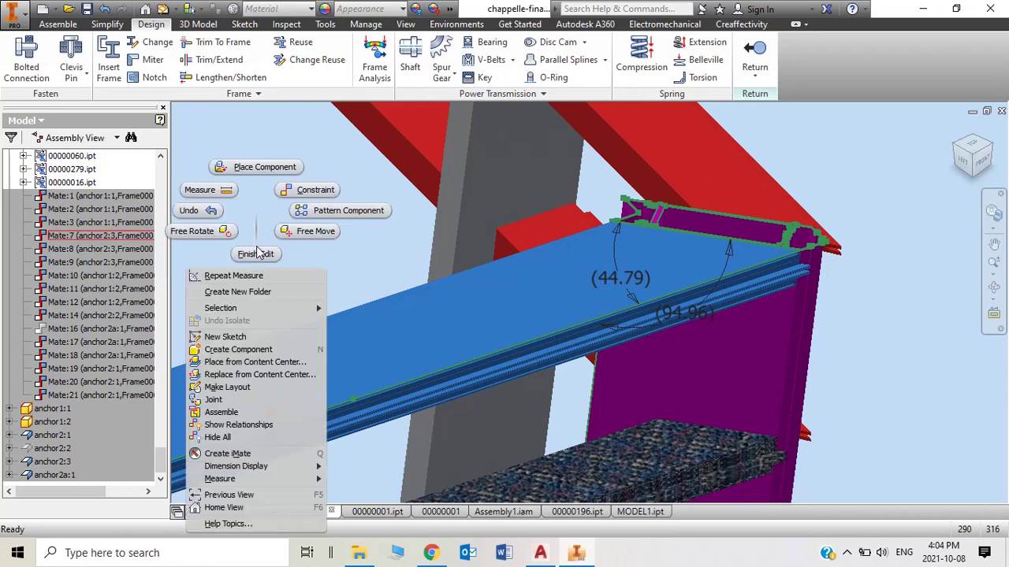
{"action": "left_click", "coordinate": [259, 253]}
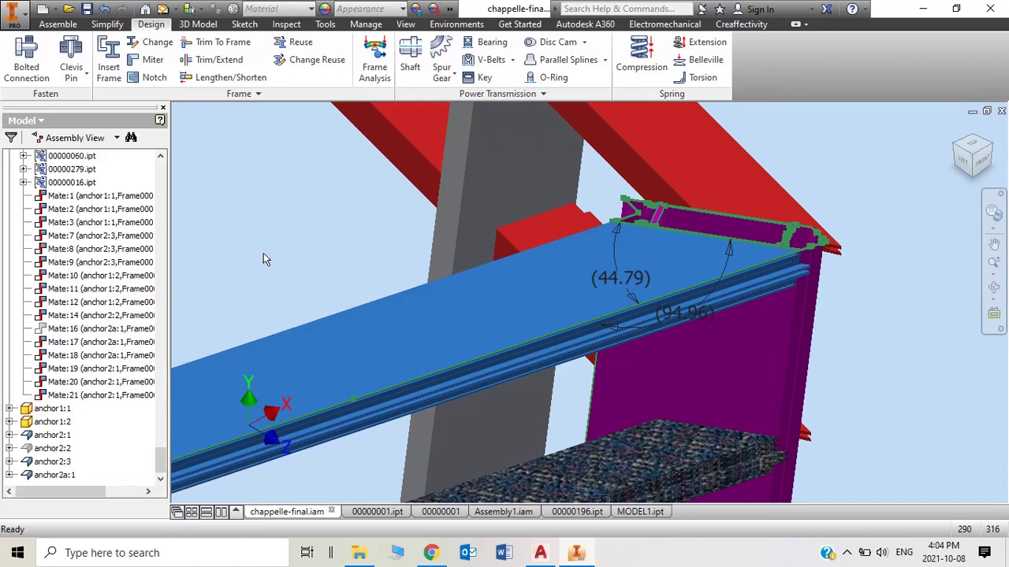
{"action": "right_click", "coordinate": [882, 299]}
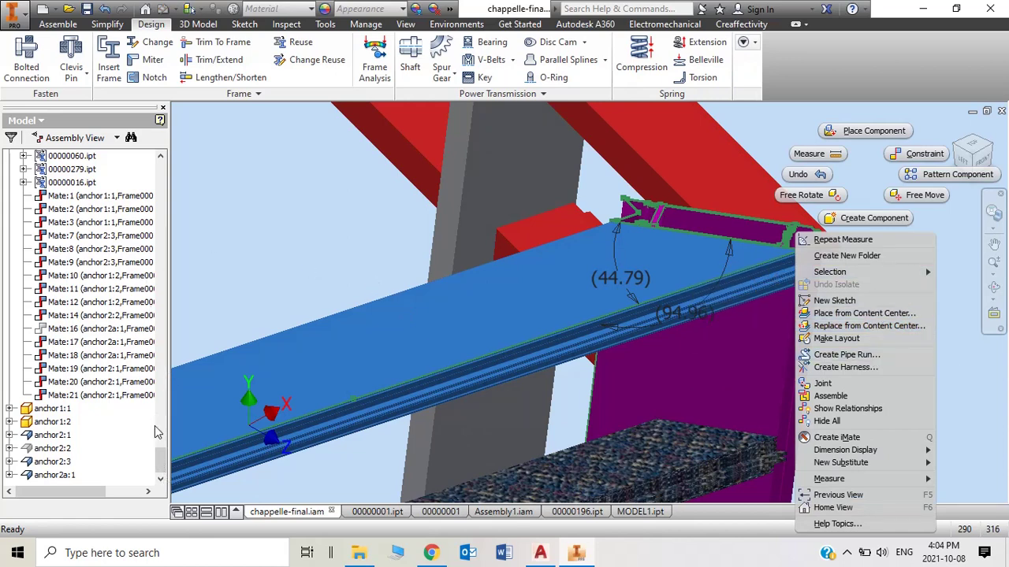
{"action": "key", "text": "Escape"}
{"action": "key", "text": "ctrl+a"}
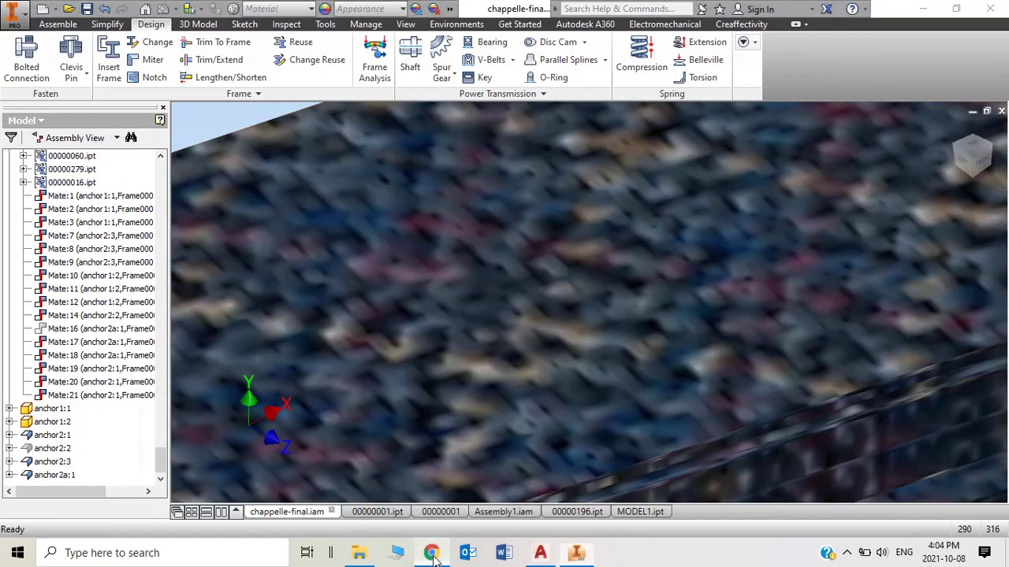
{"action": "left_click", "coordinate": [431, 553]}
{"action": "left_click", "coordinate": [432, 554]}
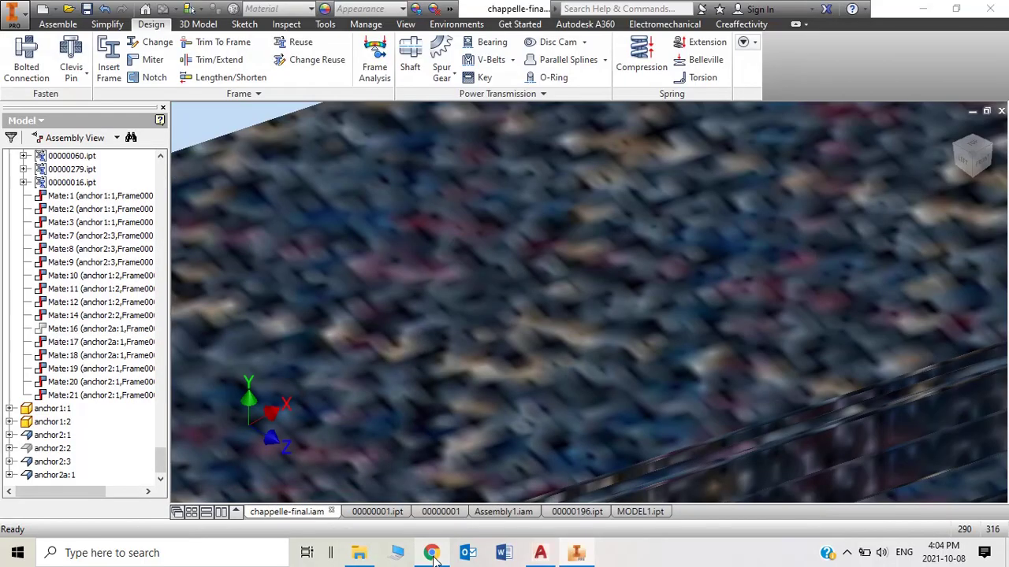
Look through the 00000001 drawing, Assembly1.iam and 00000001.ipt, and inspect the angled end cut of member 00000196.ipt
{"action": "left_click", "coordinate": [428, 512]}
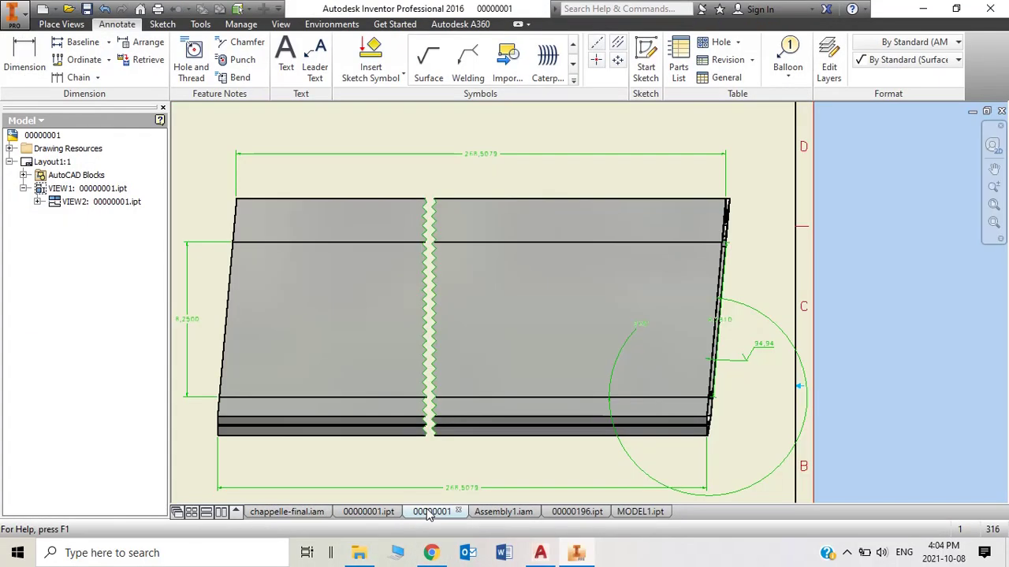
{"action": "left_click", "coordinate": [503, 513]}
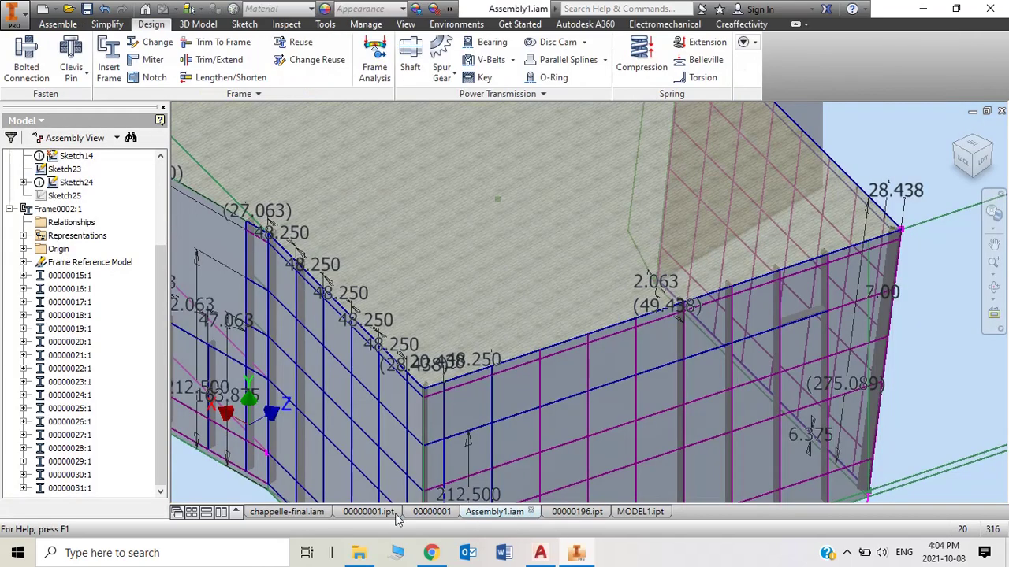
{"action": "left_click", "coordinate": [368, 512]}
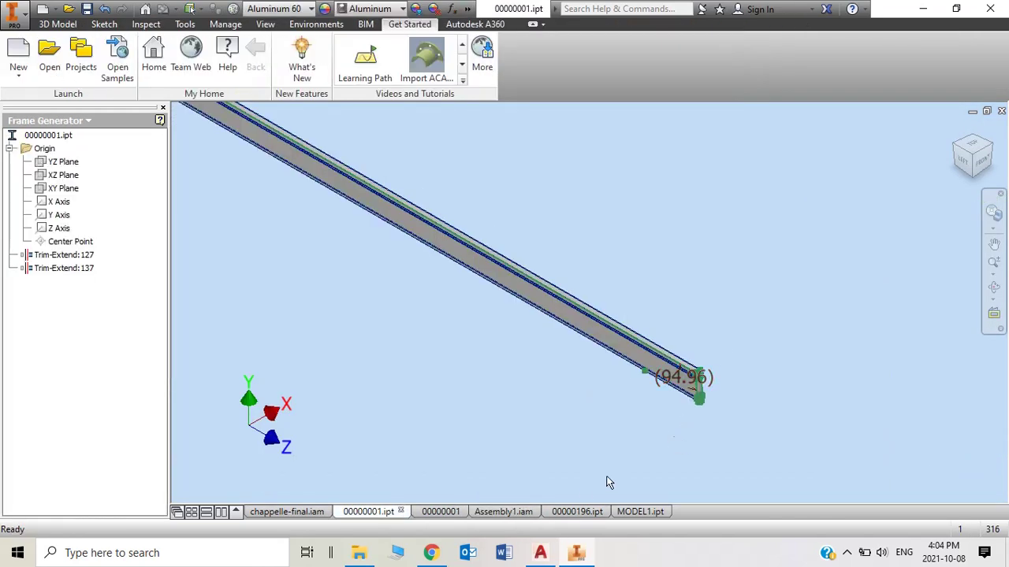
{"action": "left_click", "coordinate": [578, 511]}
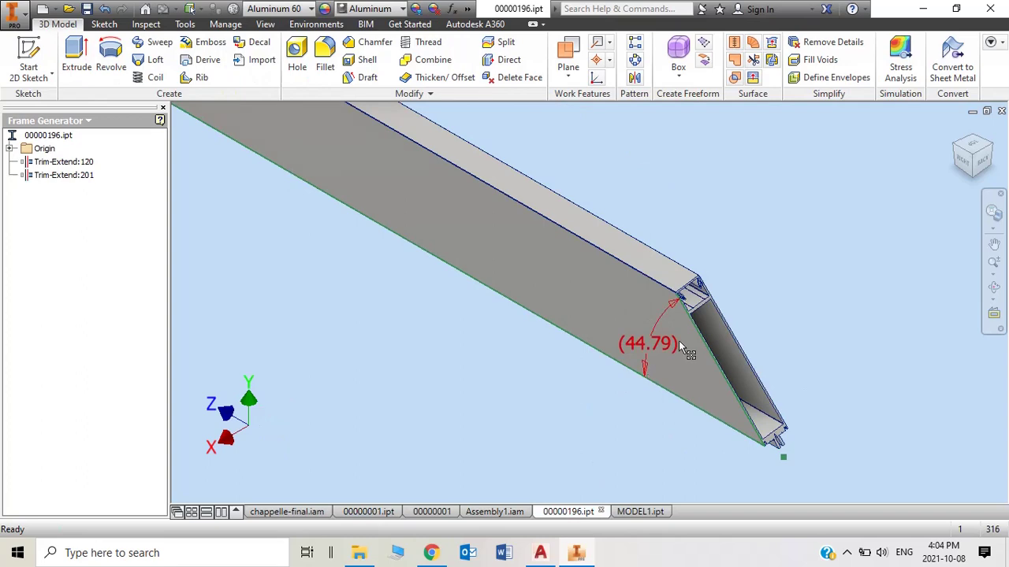
{"action": "scroll", "coordinate": [679, 342], "scroll_direction": "up", "scroll_amount": 3}
{"action": "scroll", "coordinate": [690, 348], "scroll_direction": "down", "scroll_amount": 3}
{"action": "scroll", "coordinate": [683, 350], "scroll_direction": "up", "scroll_amount": 1}
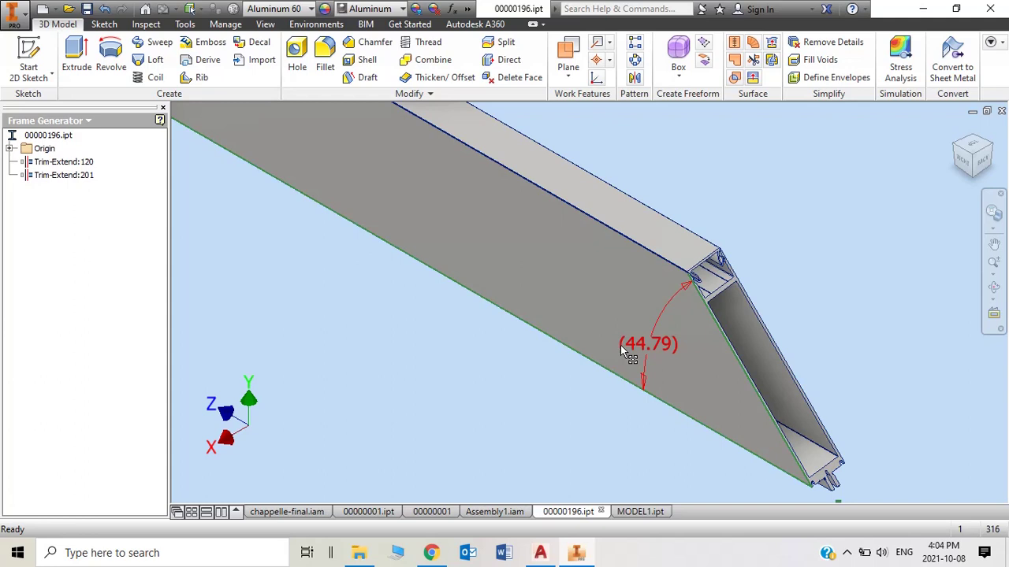
Measure the angle between the end-cut face and the wide side face of member 00000196.ipt
{"action": "right_click", "coordinate": [825, 323]}
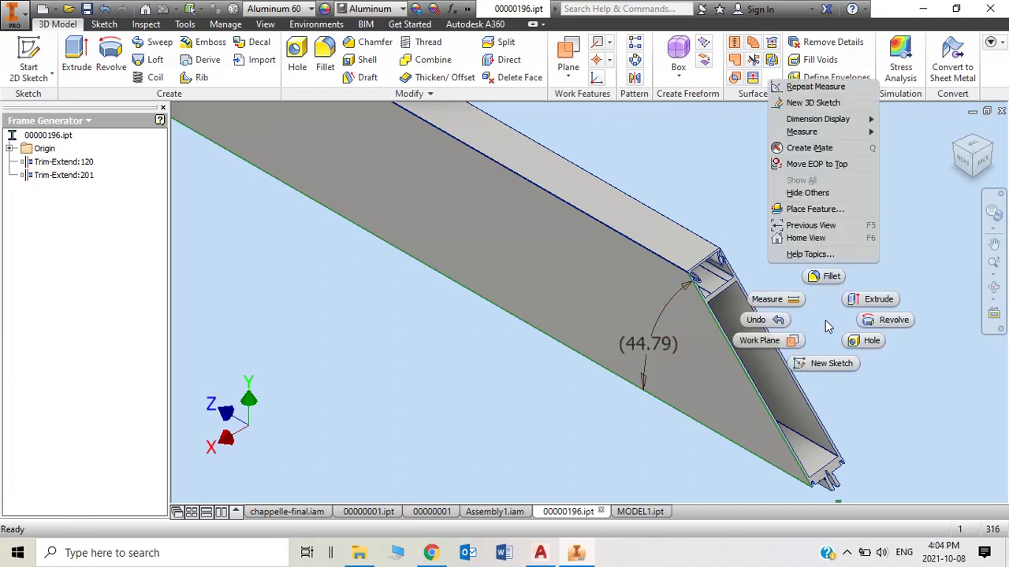
{"action": "mouse_move", "coordinate": [845, 134]}
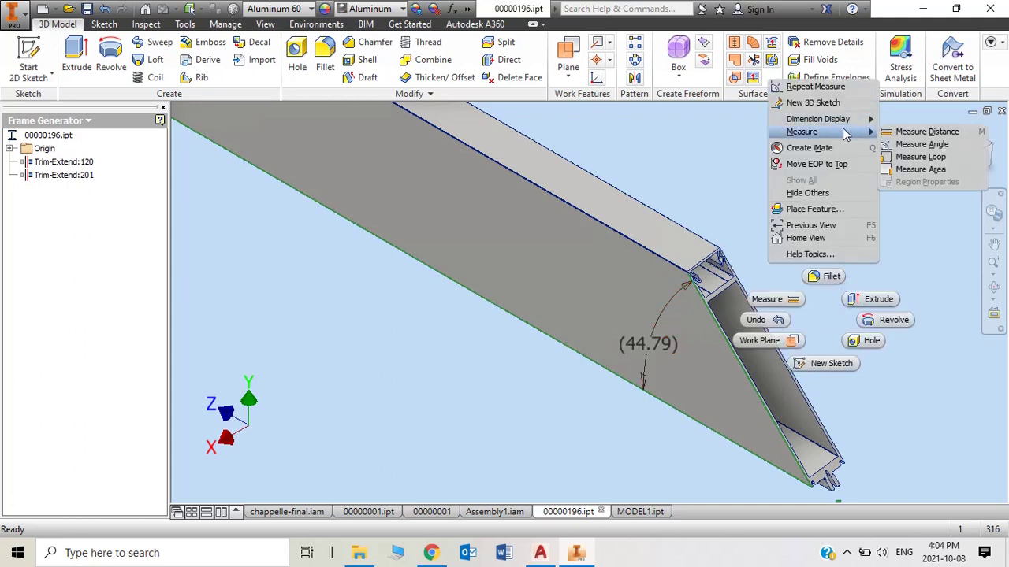
{"action": "left_click", "coordinate": [924, 132]}
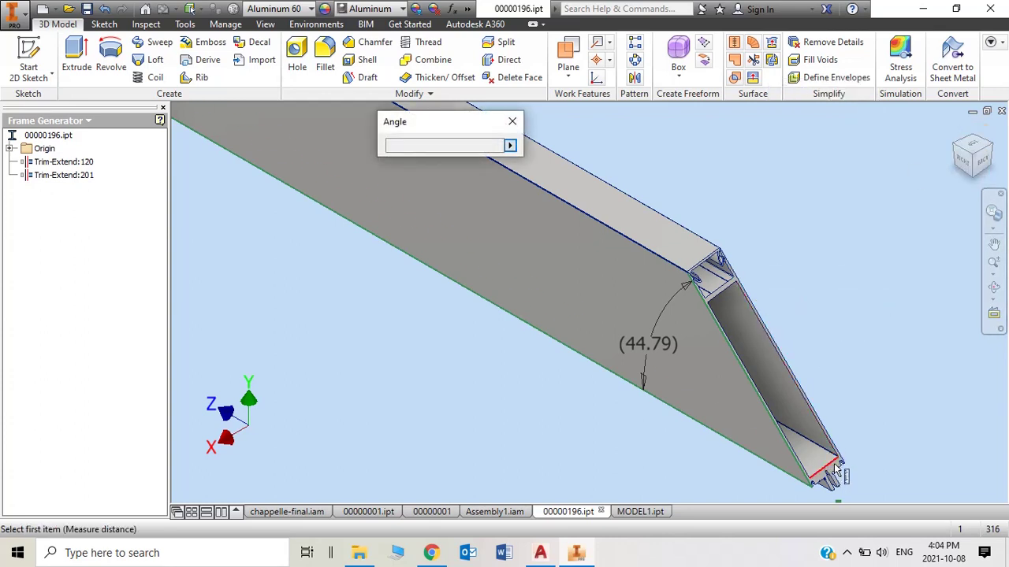
{"action": "scroll", "coordinate": [831, 469], "scroll_direction": "up", "scroll_amount": 4}
{"action": "left_click", "coordinate": [827, 465]}
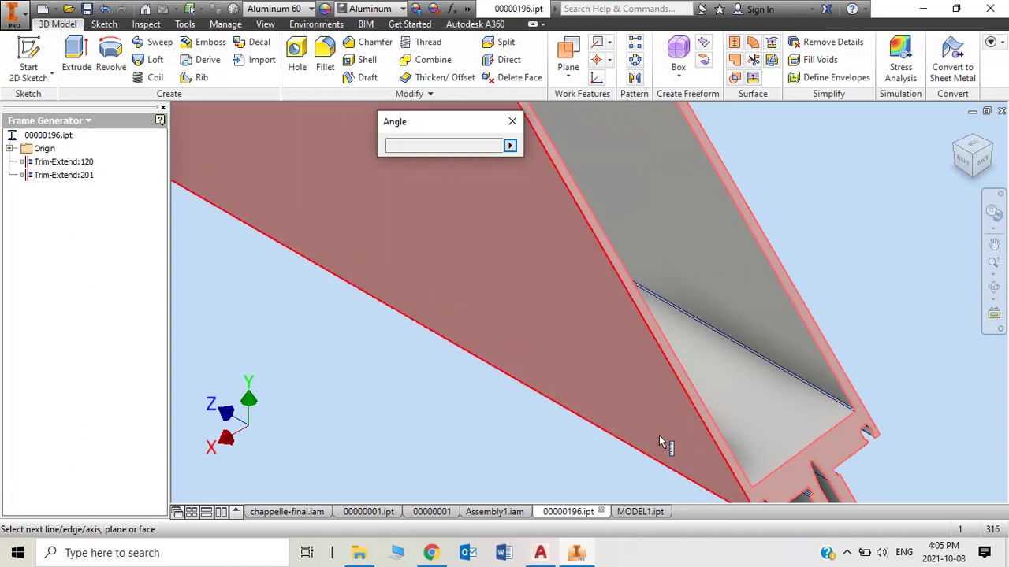
{"action": "left_click", "coordinate": [649, 418]}
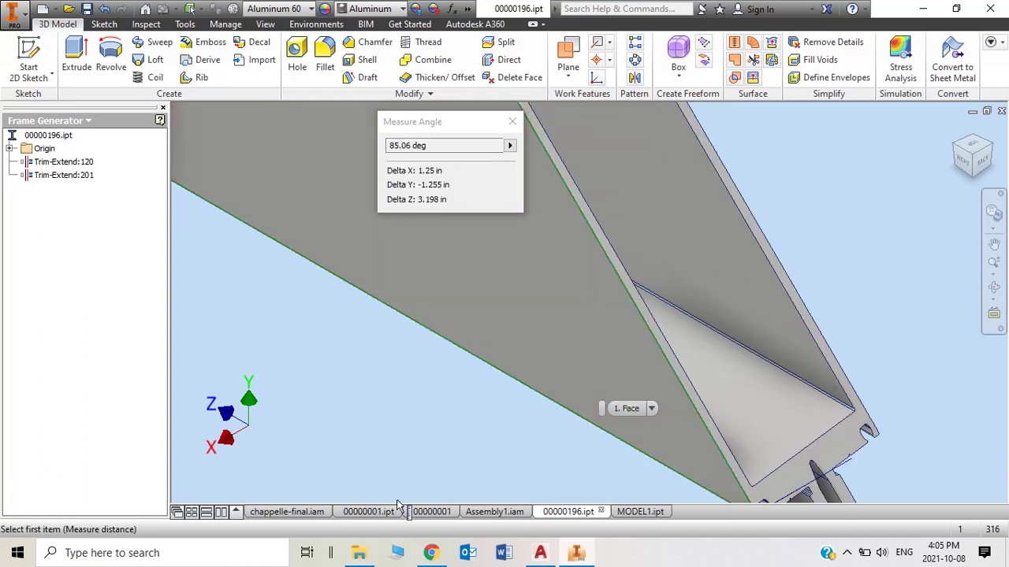
Switch to Chrome to compare the cut with the miter saw video, and return to member 00000196.ipt in Inventor
{"action": "left_click", "coordinate": [432, 554]}
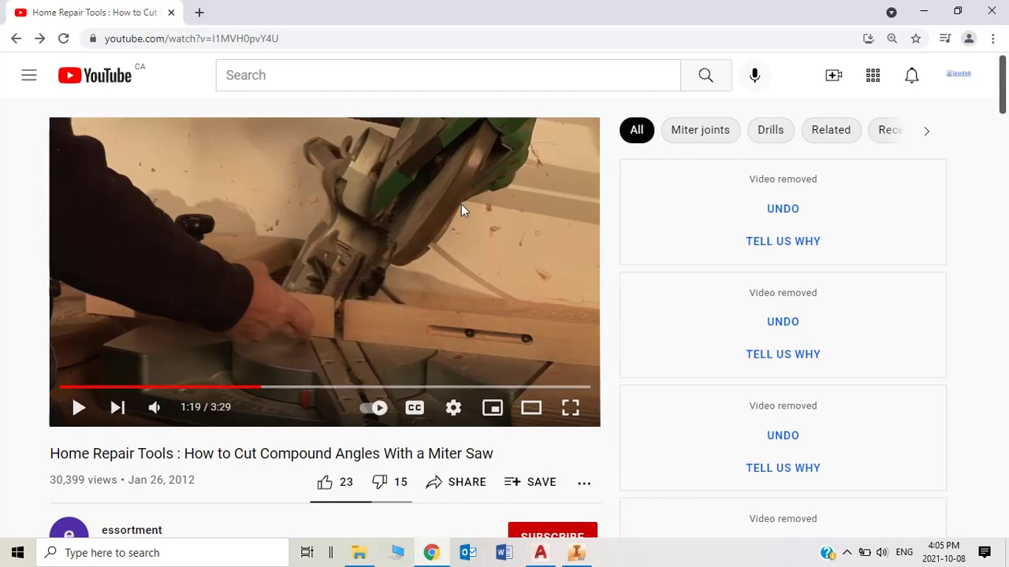
{"action": "left_click", "coordinate": [576, 552]}
{"action": "scroll", "coordinate": [559, 386], "scroll_direction": "up", "scroll_amount": 3}
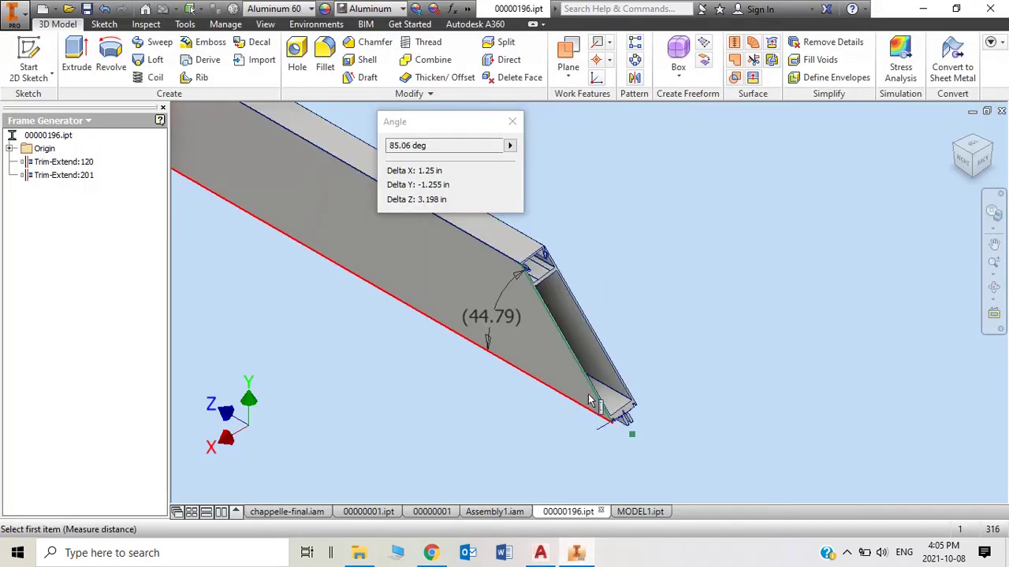